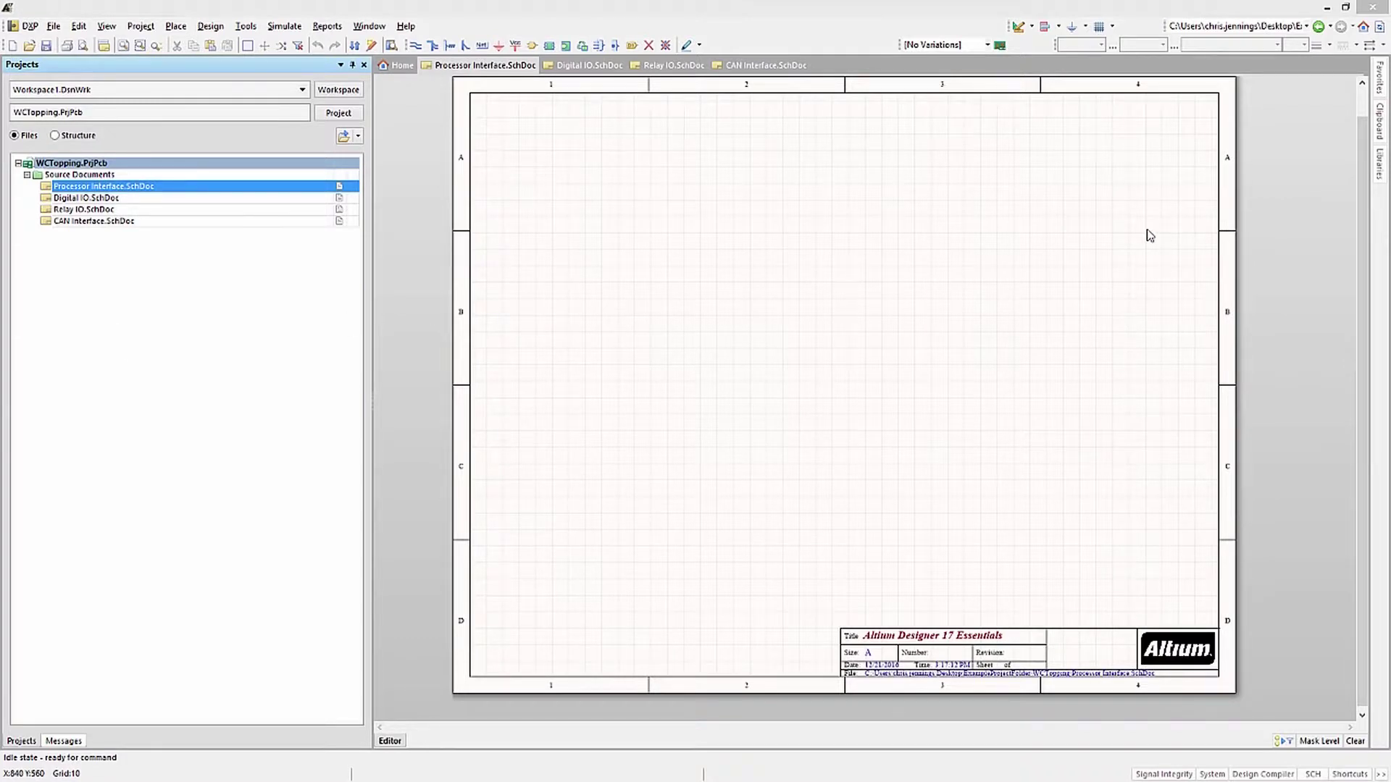
Install the WCT.IntLib integrated library from file into the available libraries.
left_click(1381, 168)
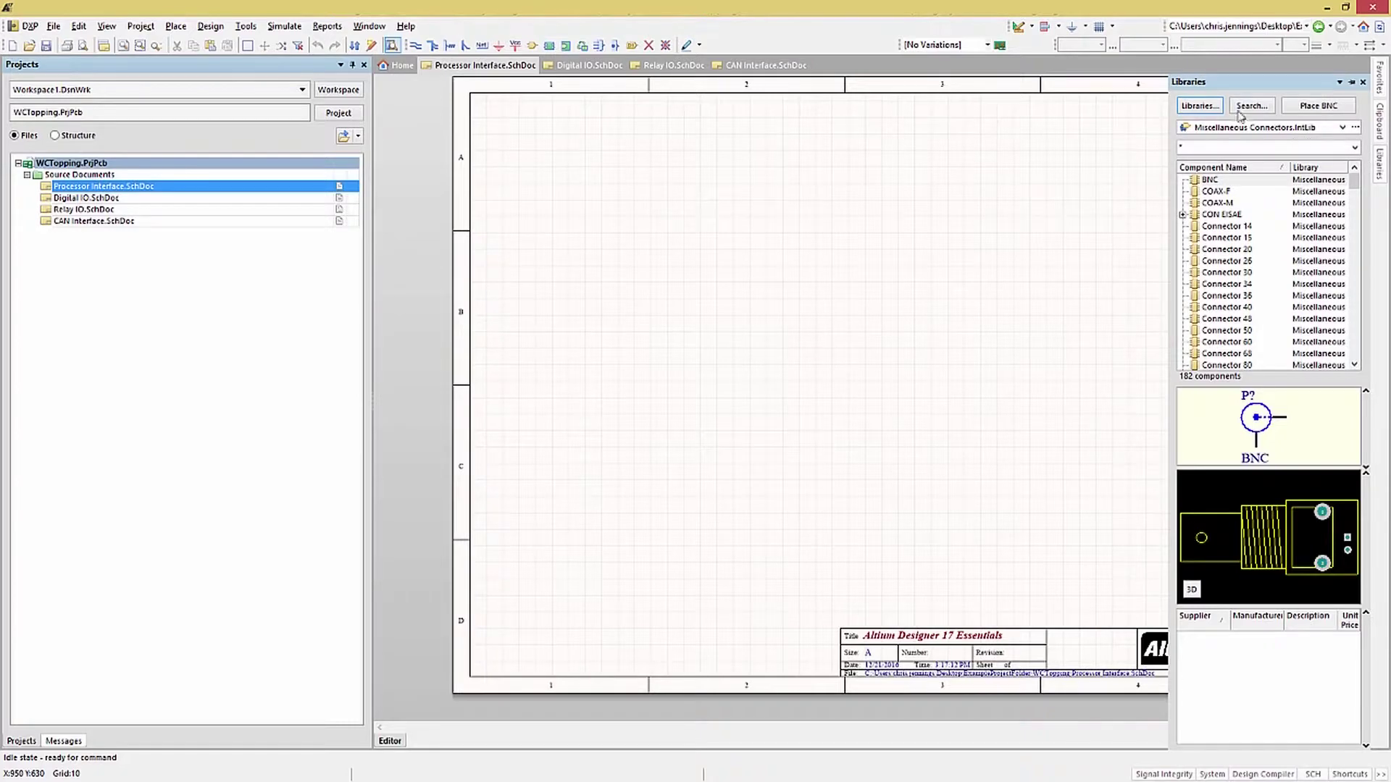
left_click(1199, 106)
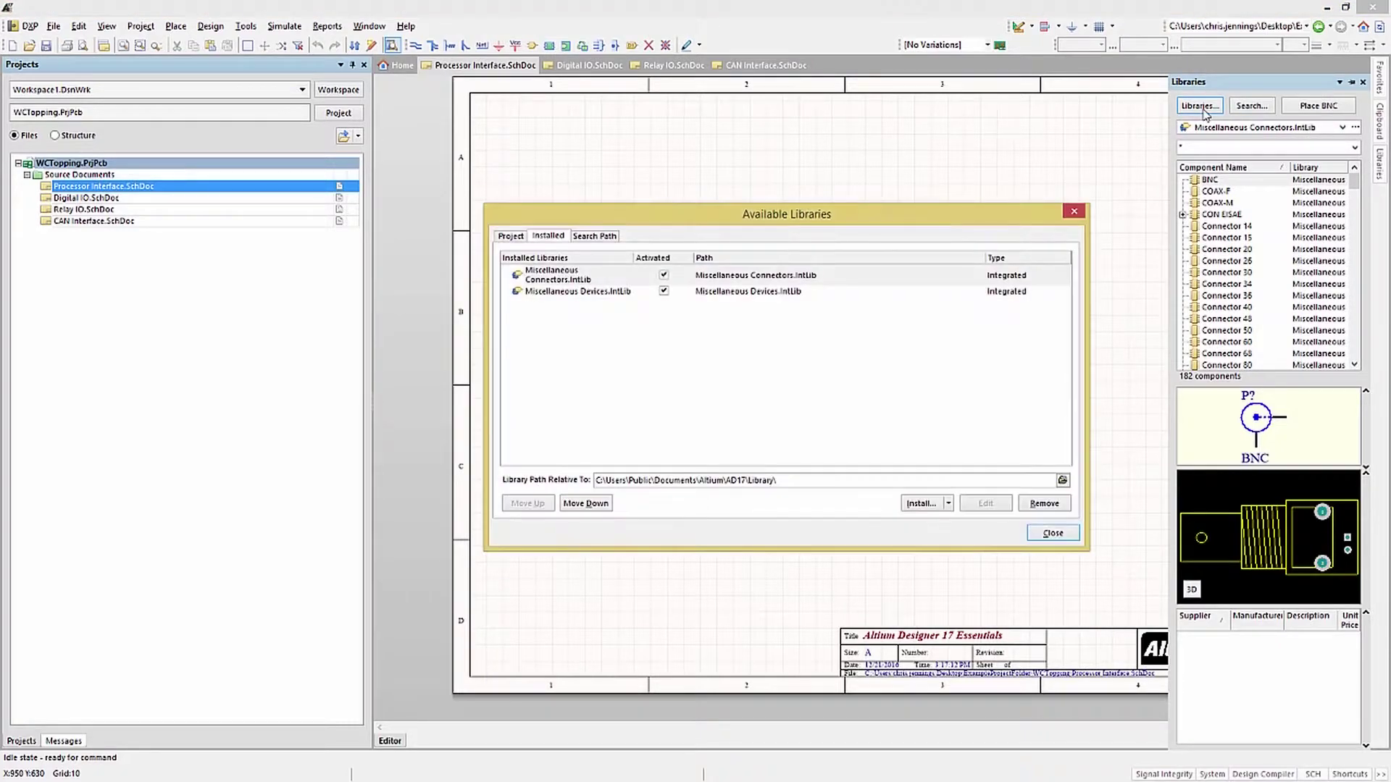
left_click(926, 505)
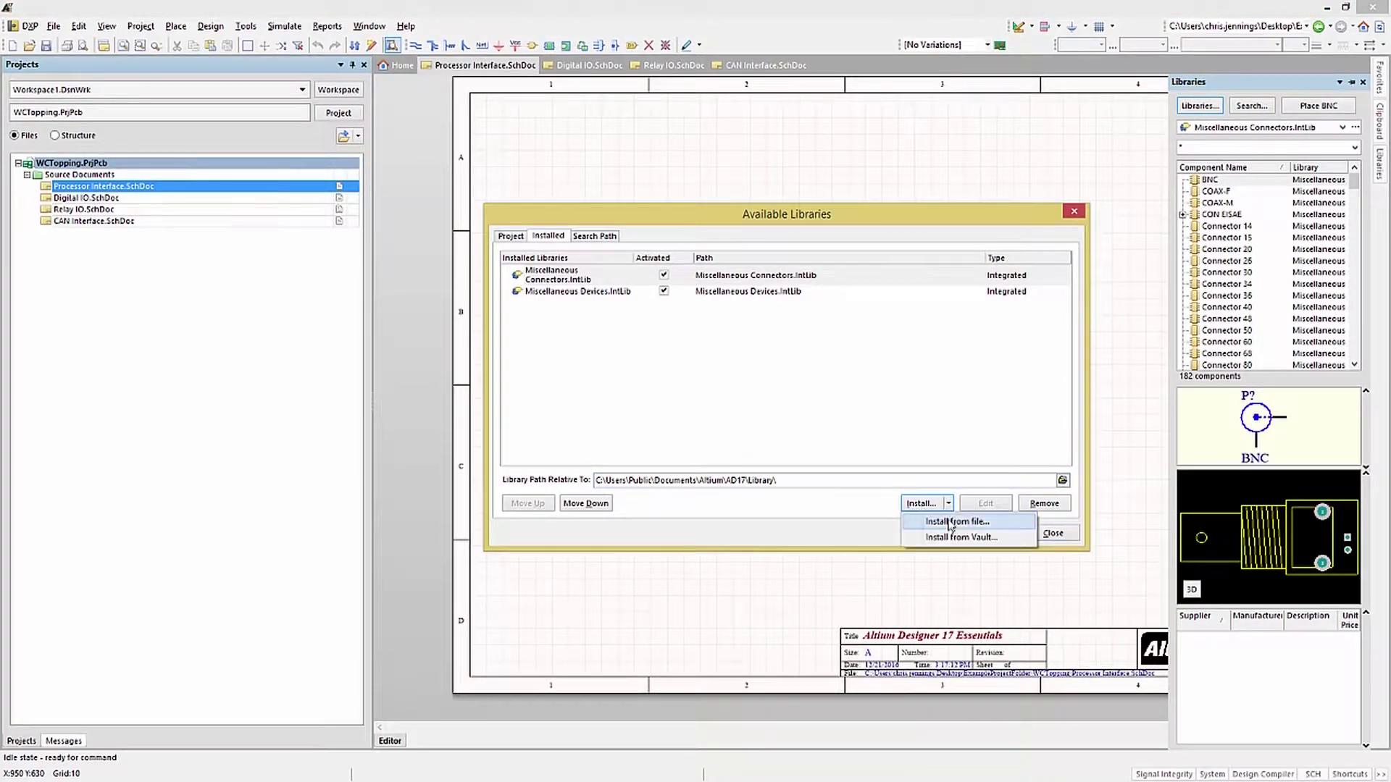
left_click(951, 522)
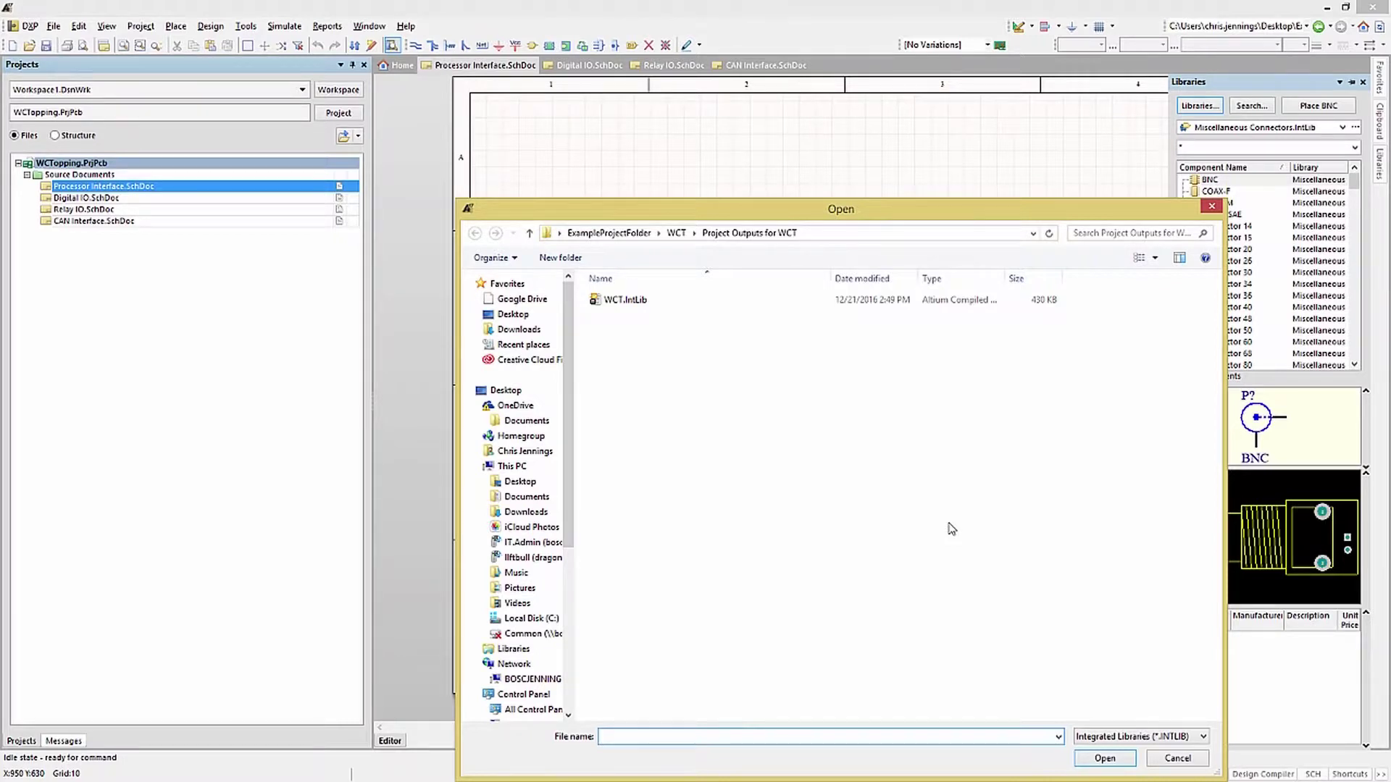
left_click(620, 301)
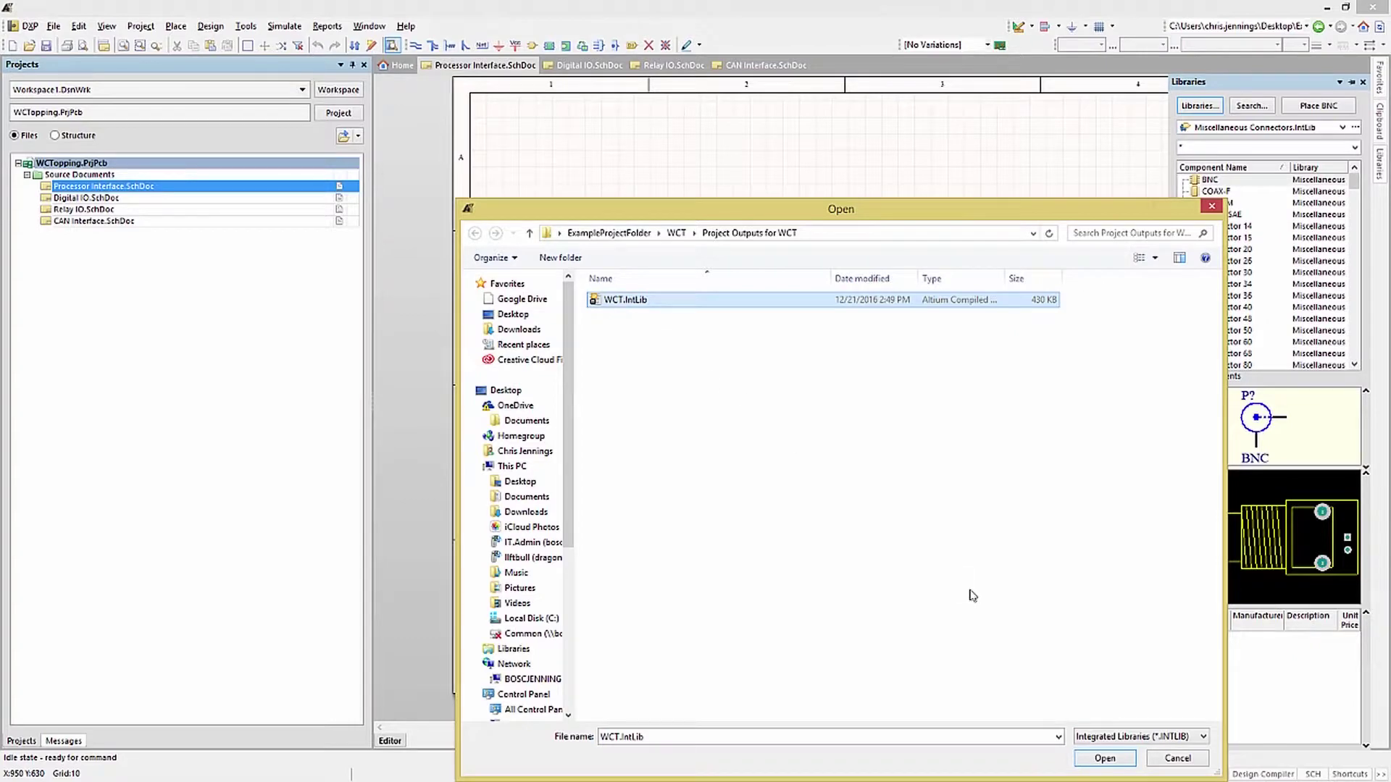
left_click(1096, 760)
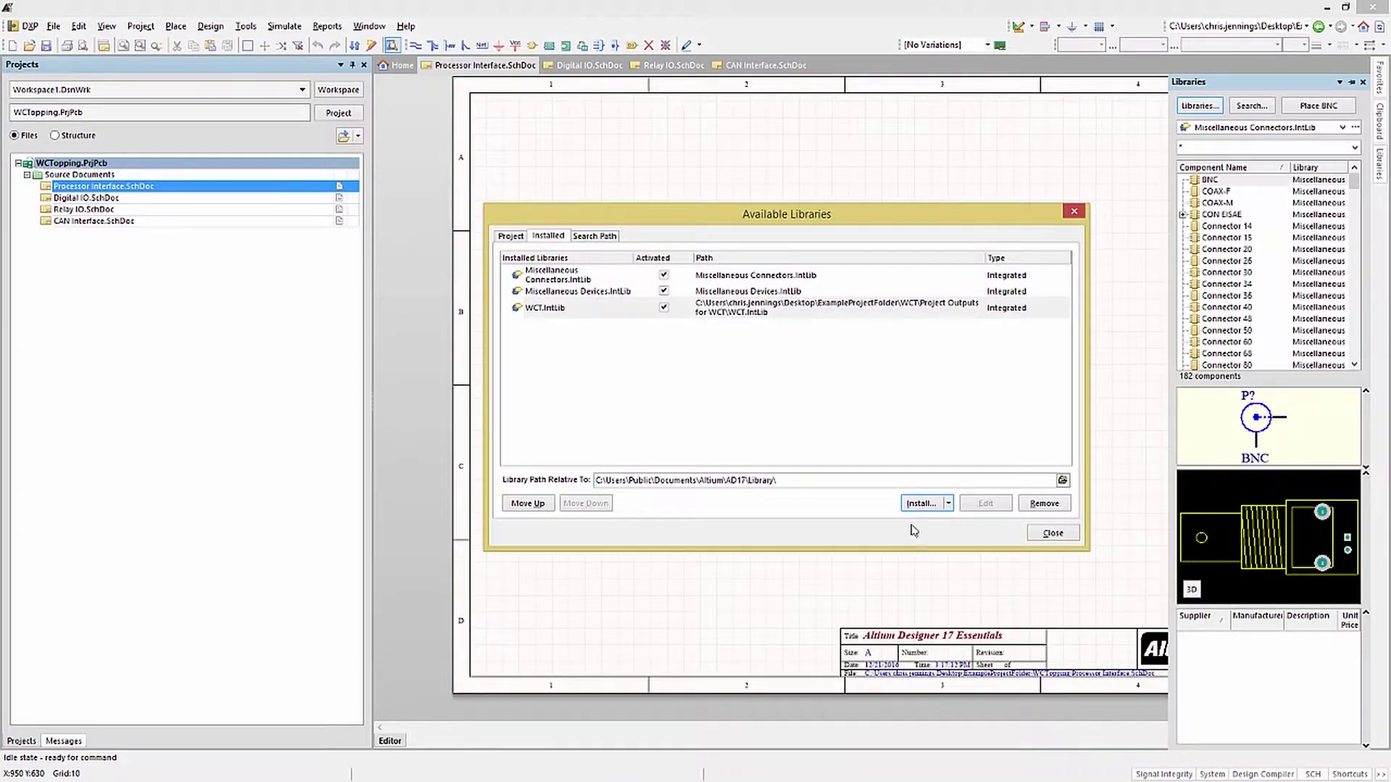
left_click(1052, 534)
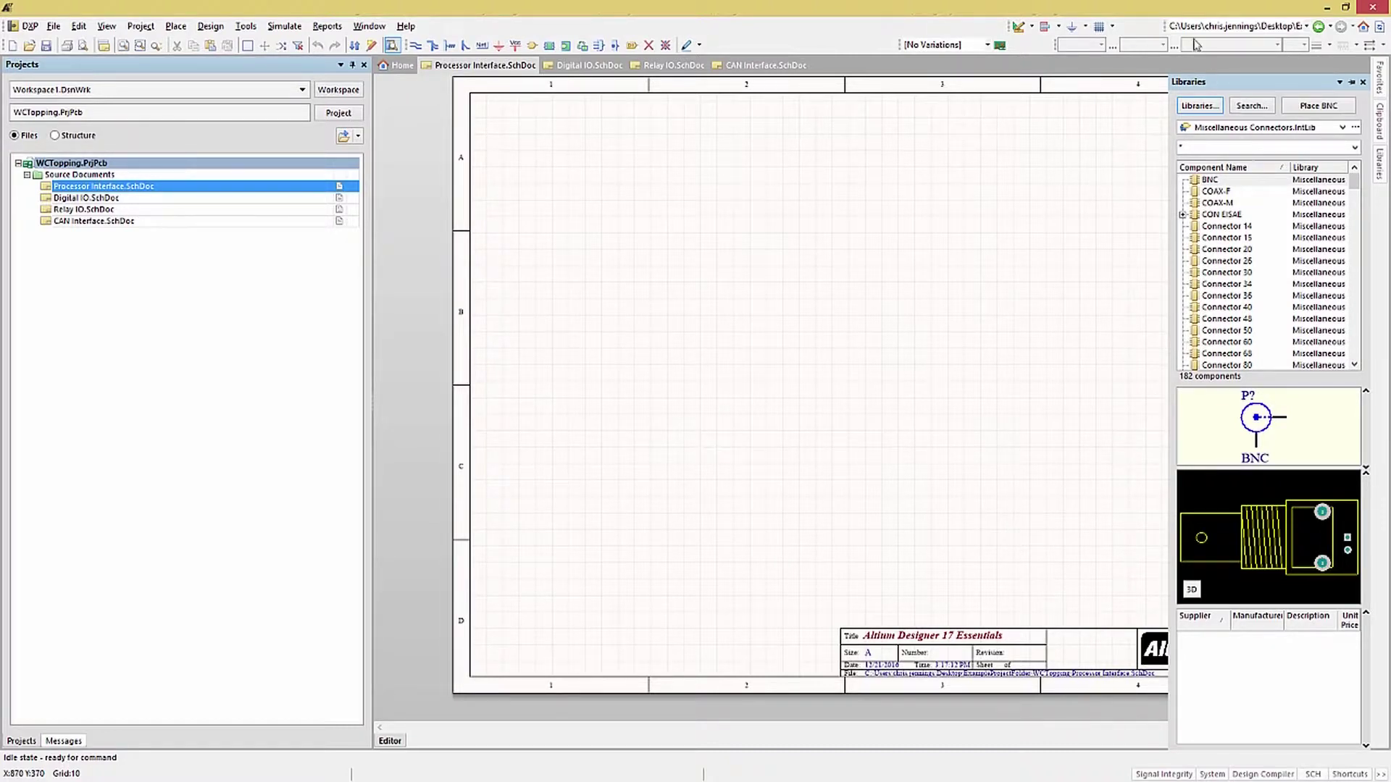
Set the schematic's snap grid size to 200, then cycle the snap grid to 100.
left_click(1110, 28)
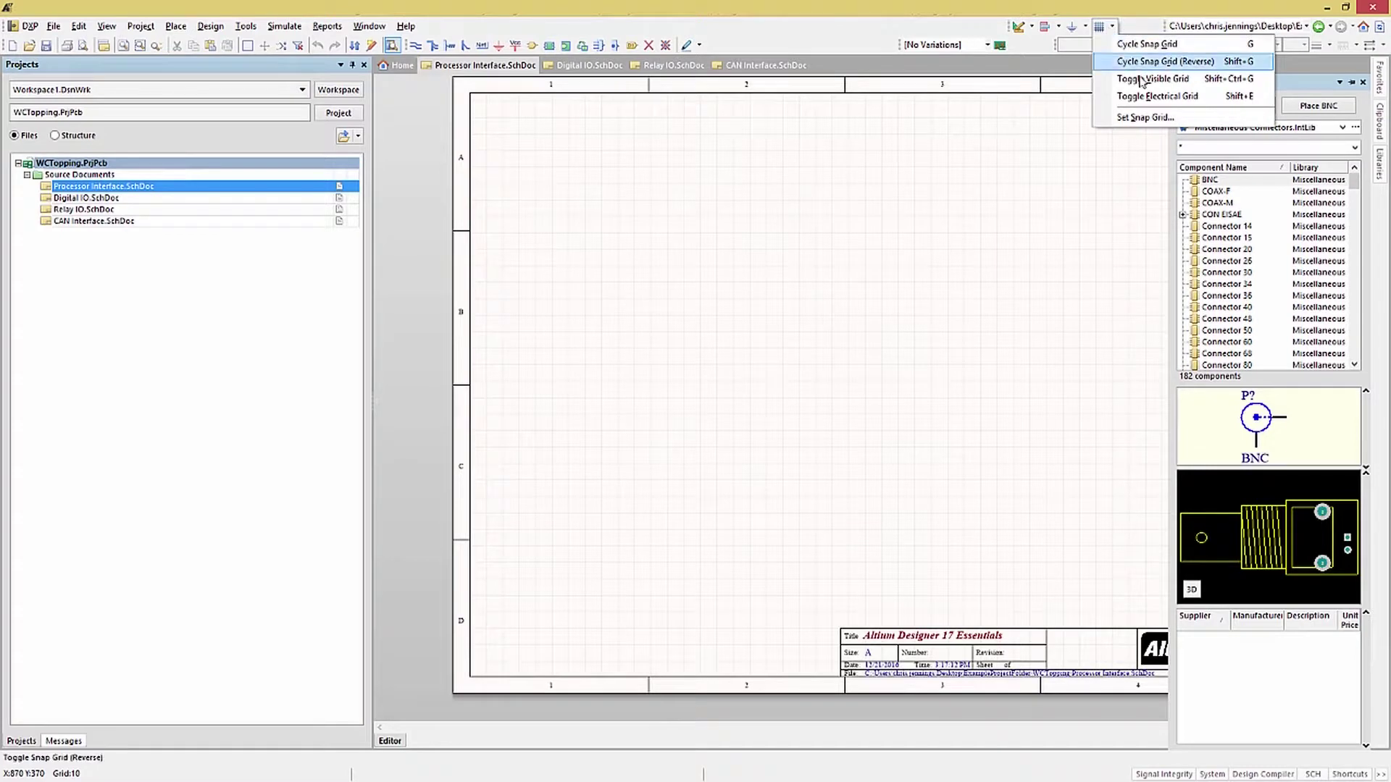
left_click(1147, 118)
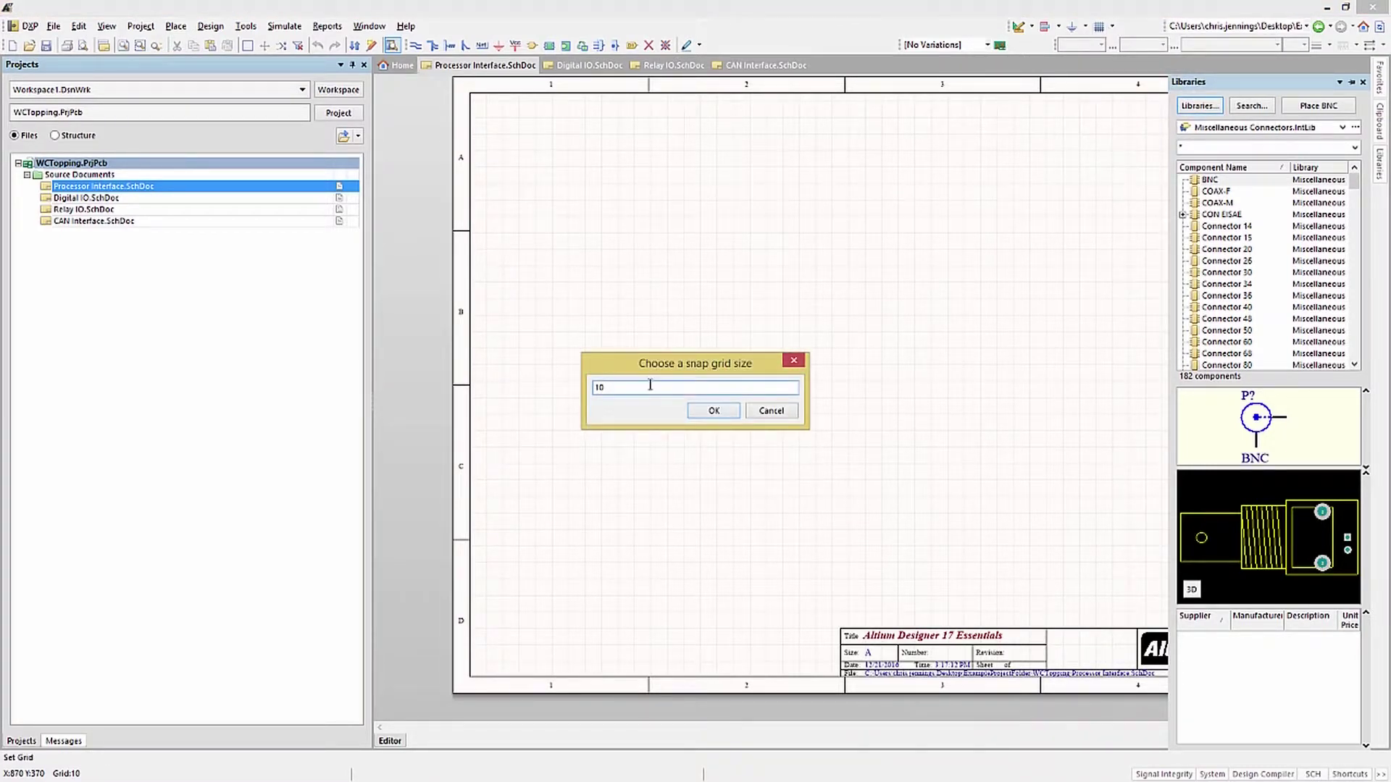
type("200")
key("Return")
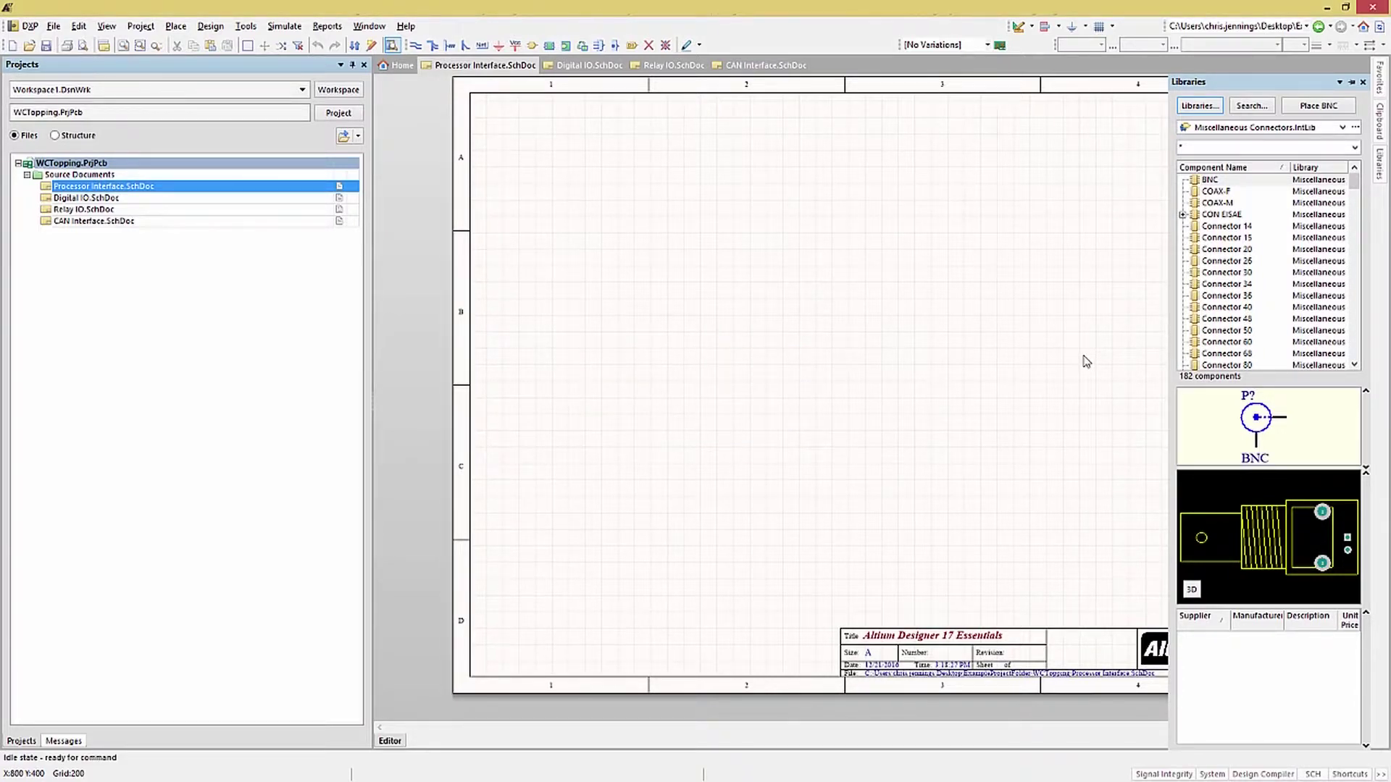
key("g")
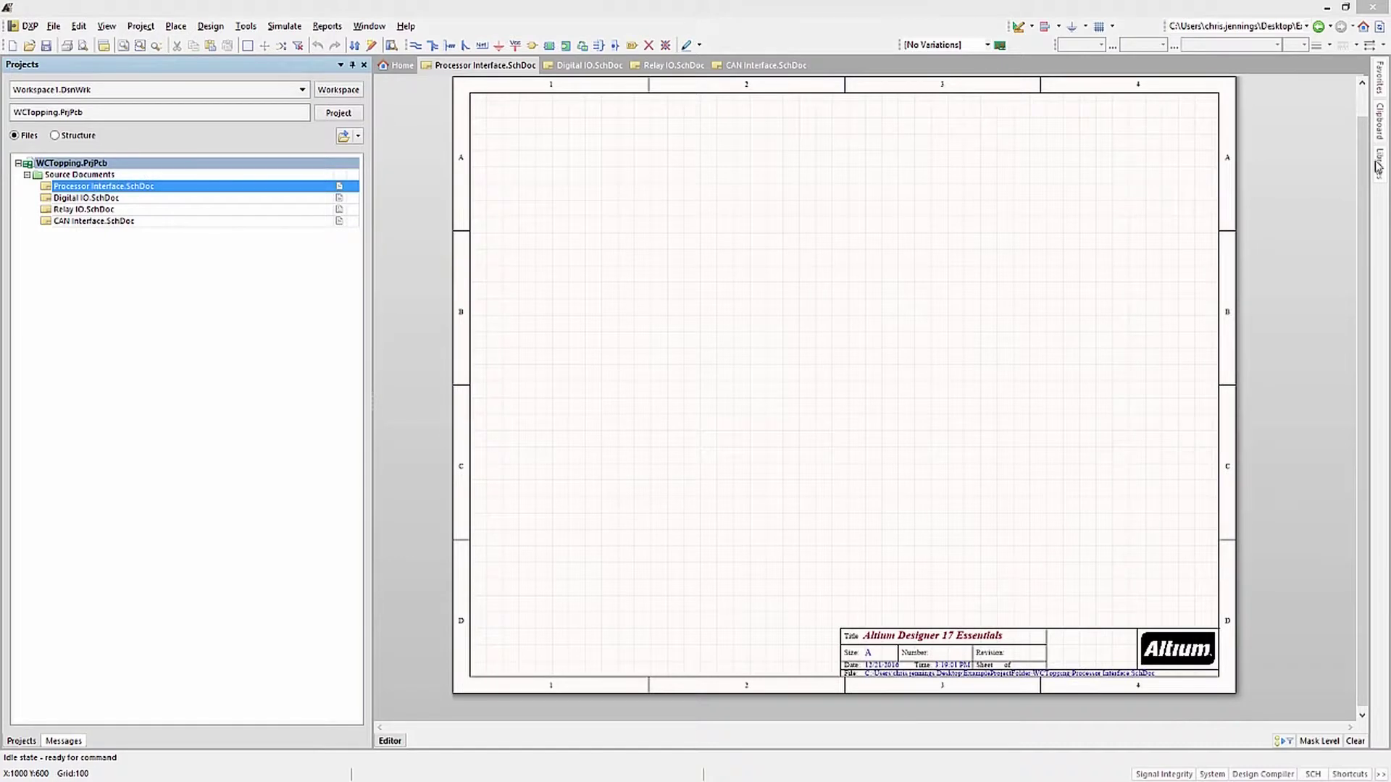
Start placing Header 20X2 from Miscellaneous Connectors.IntLib and set its designator to J1.
mouse_move(1380, 170)
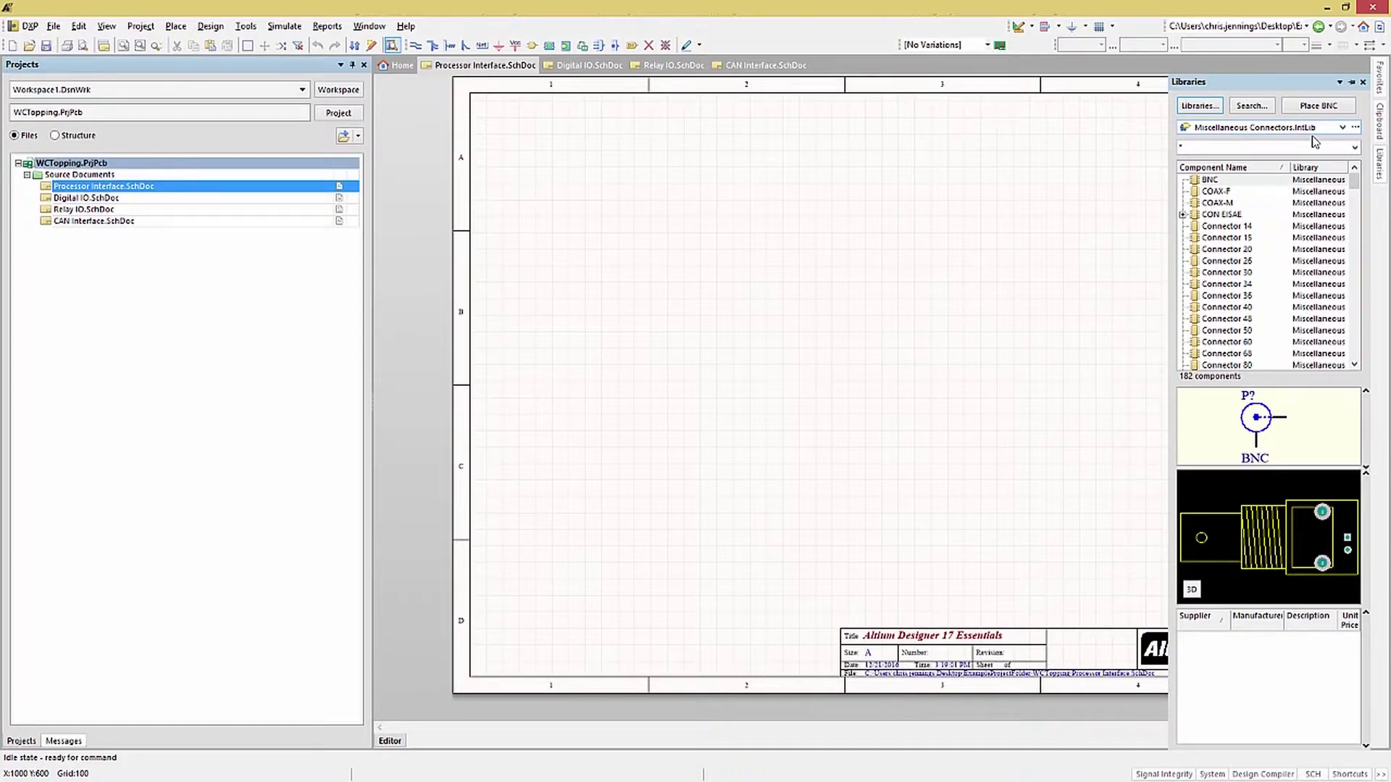
left_click_drag(1354, 185, 1347, 294)
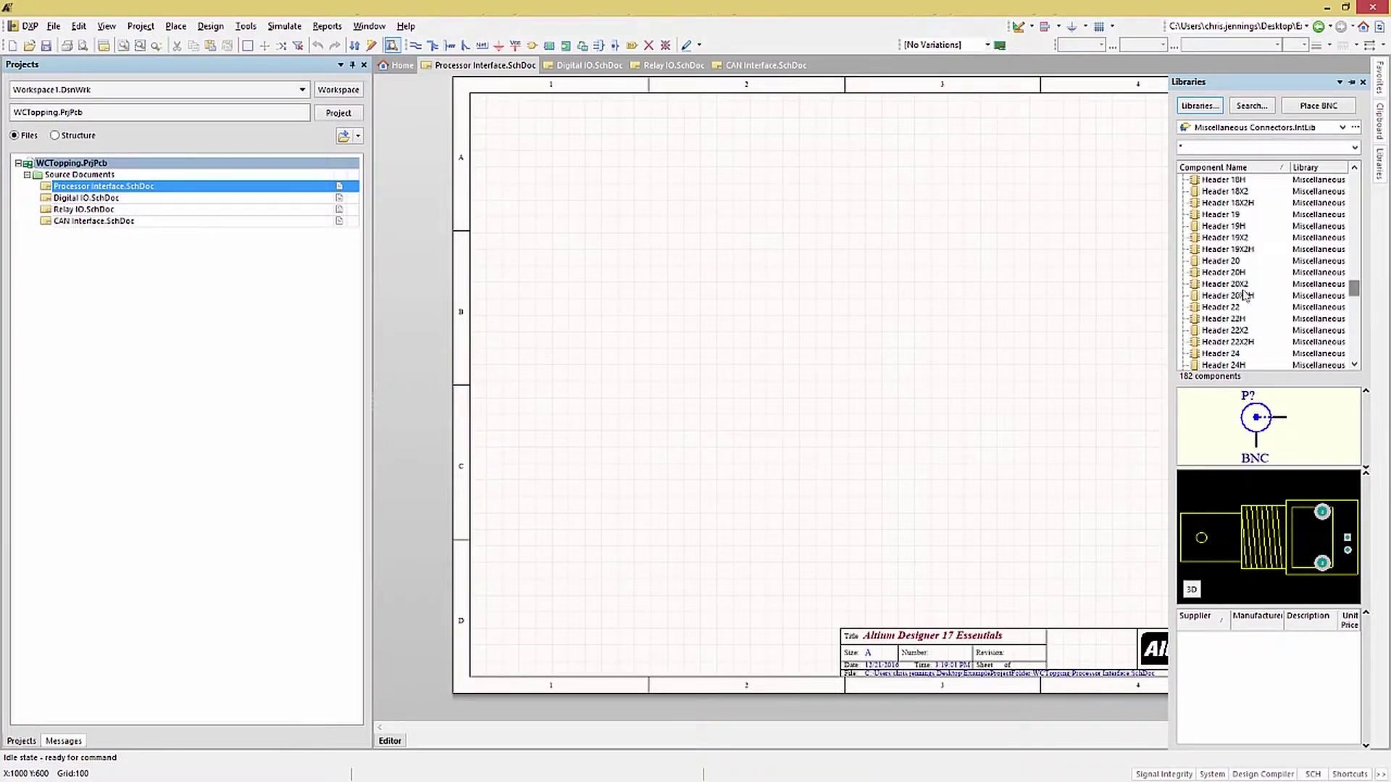
left_click(1231, 285)
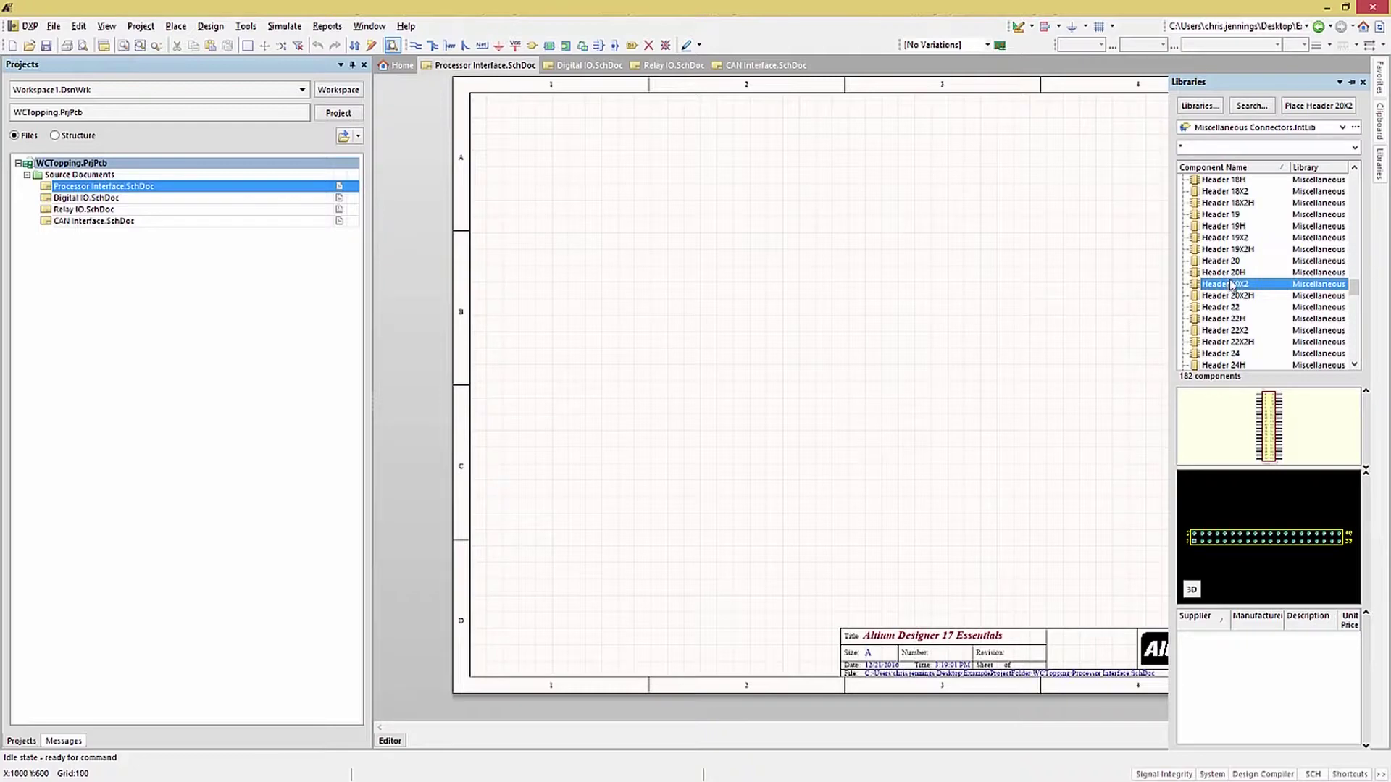
left_click(1312, 107)
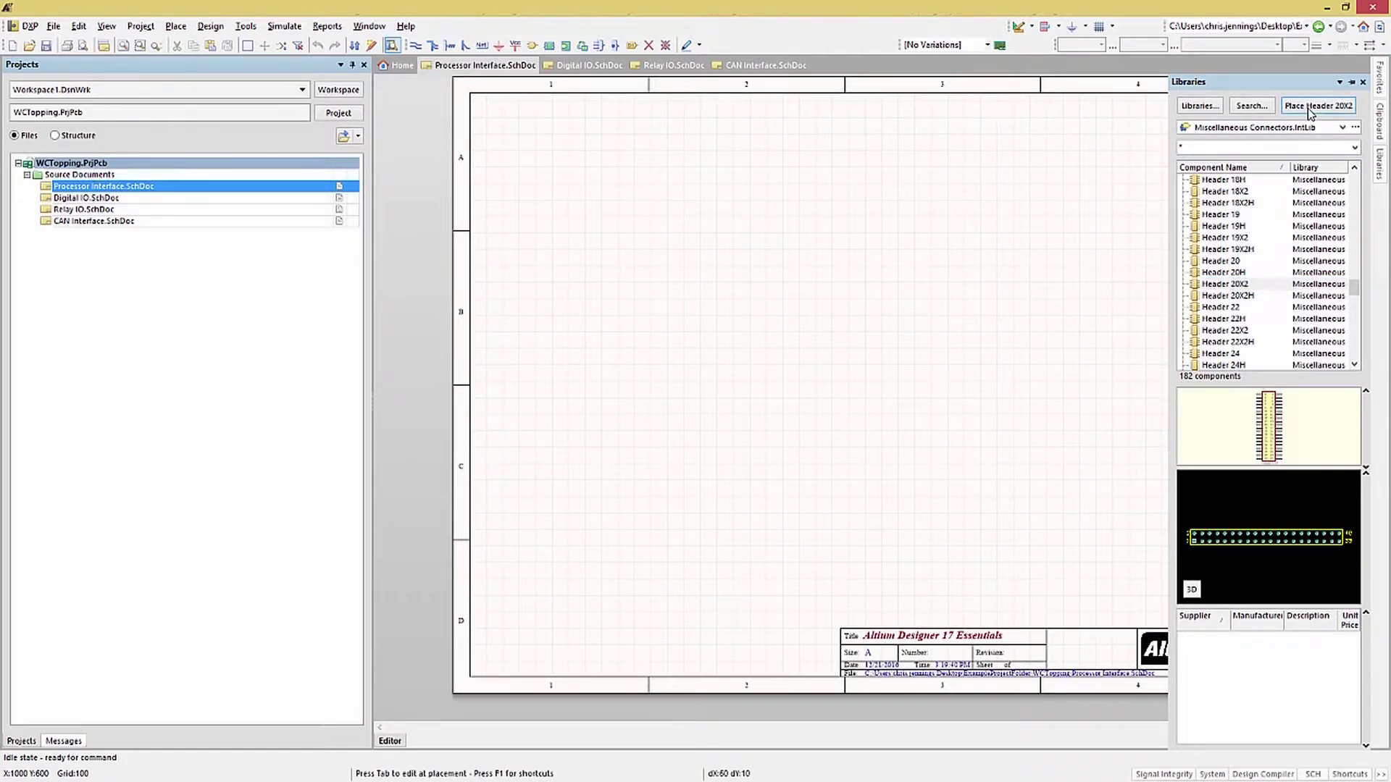
key("Tab")
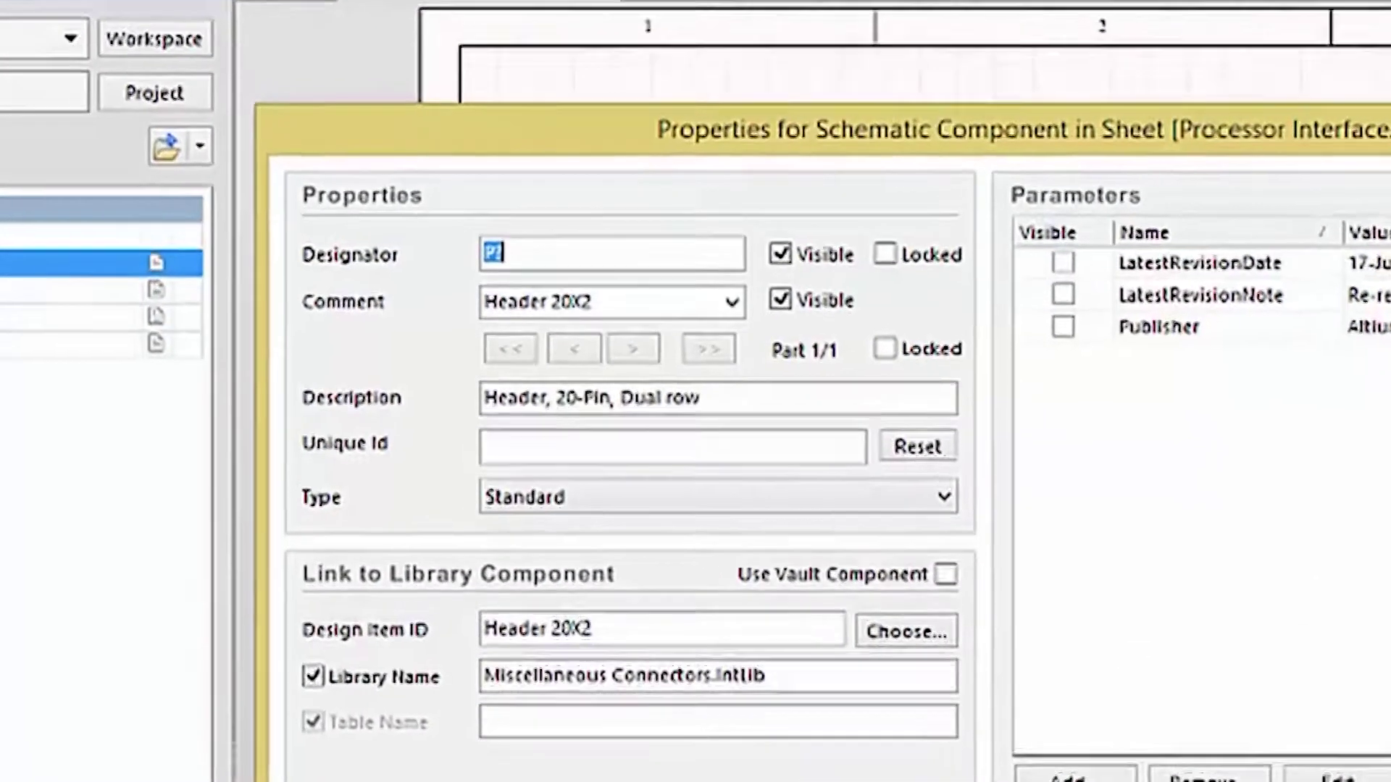
type("J1")
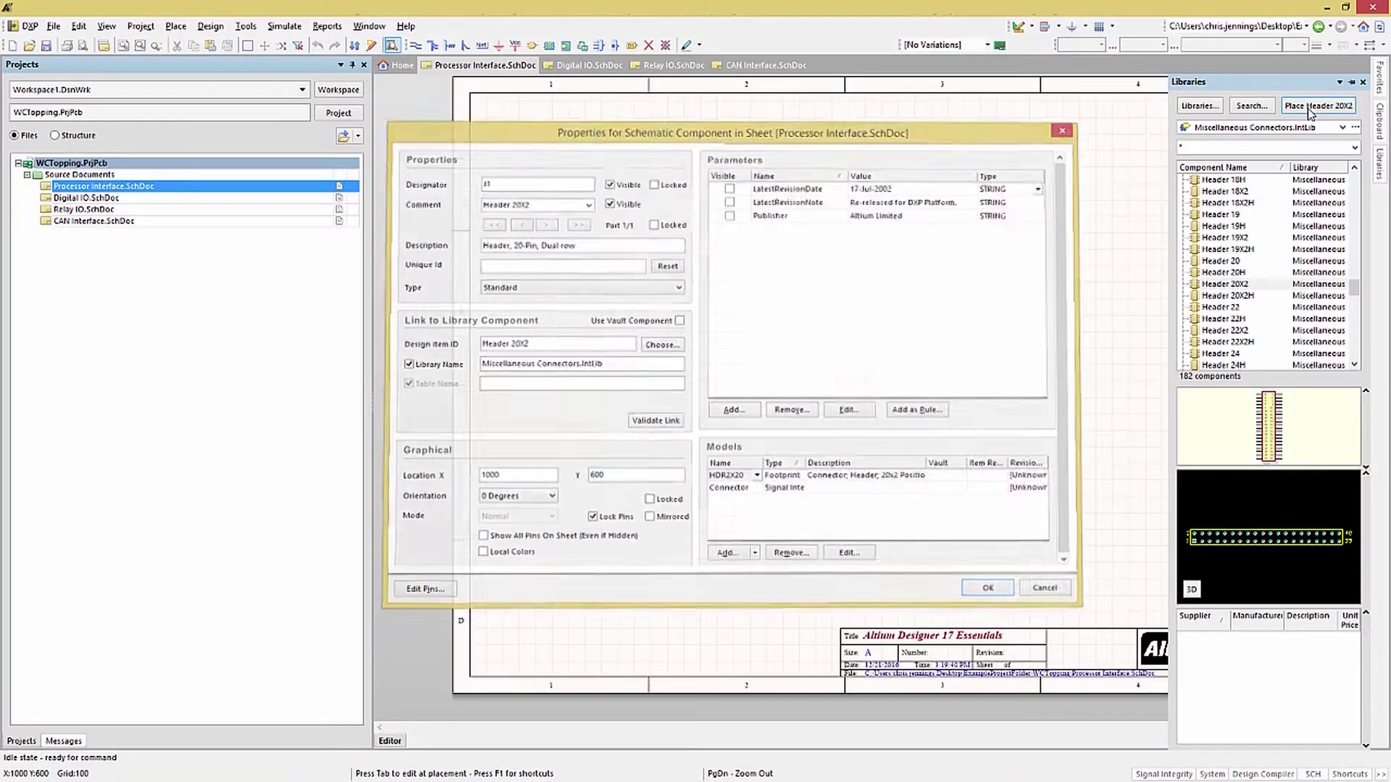
key("Return")
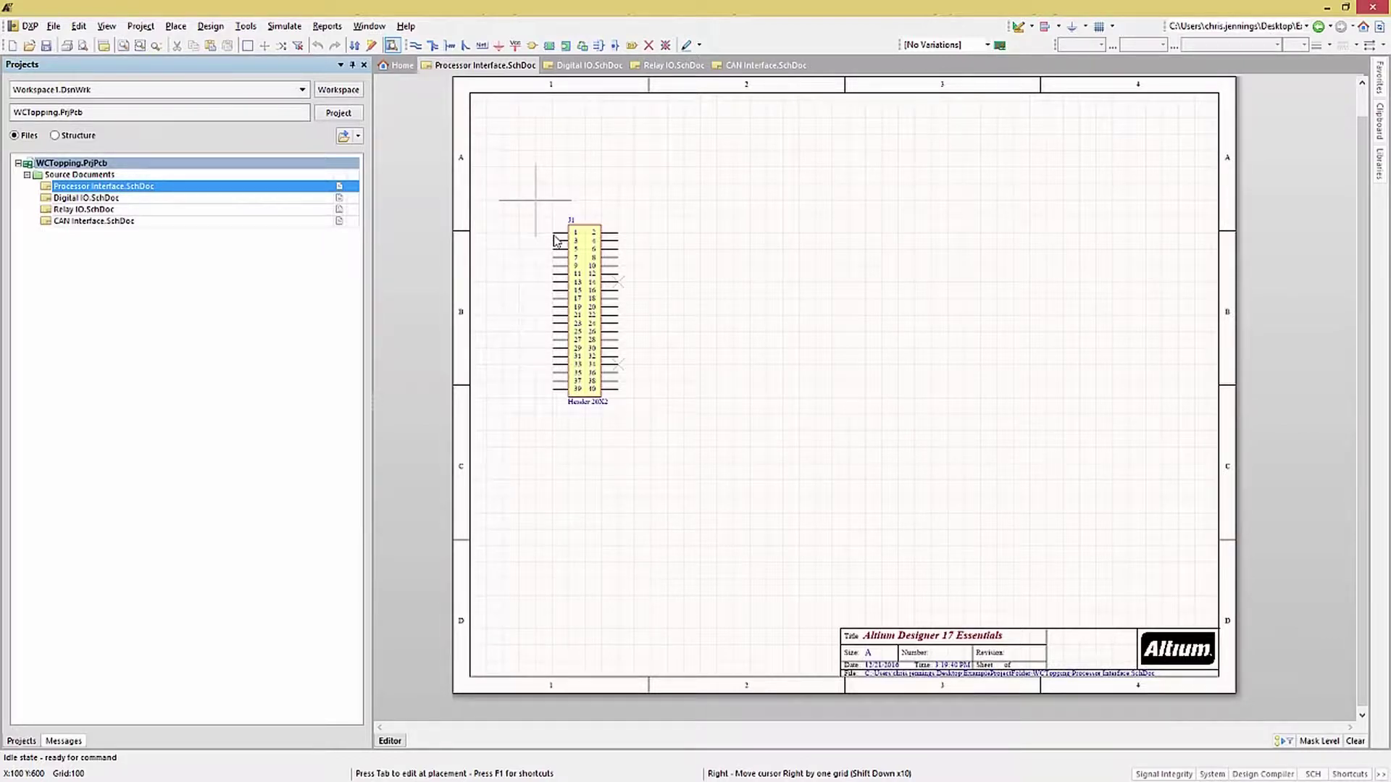
Place three upright 20X2 headers in a level row across the upper half of the sheet.
left_click_drag(555, 241, 665, 244, "shift")
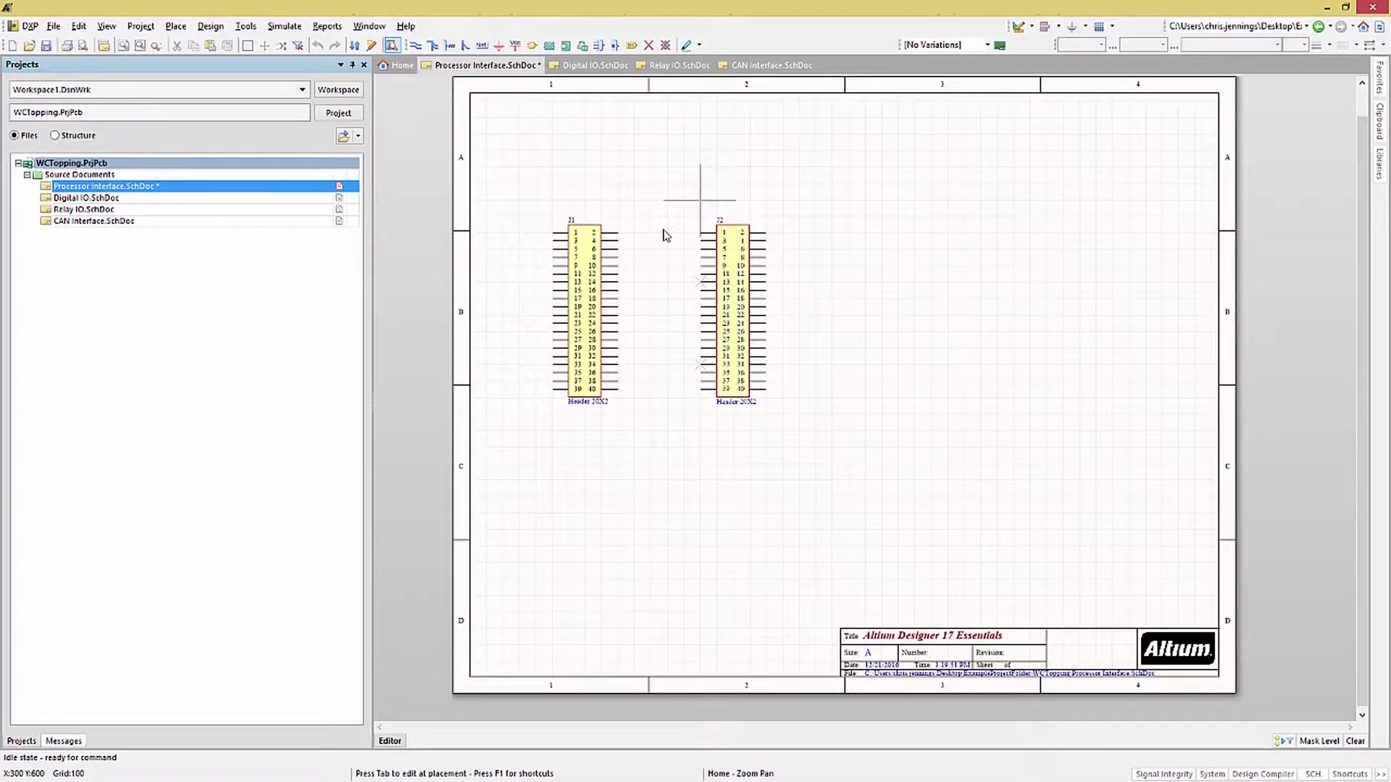
left_click_drag(665, 236, 876, 239, "shift")
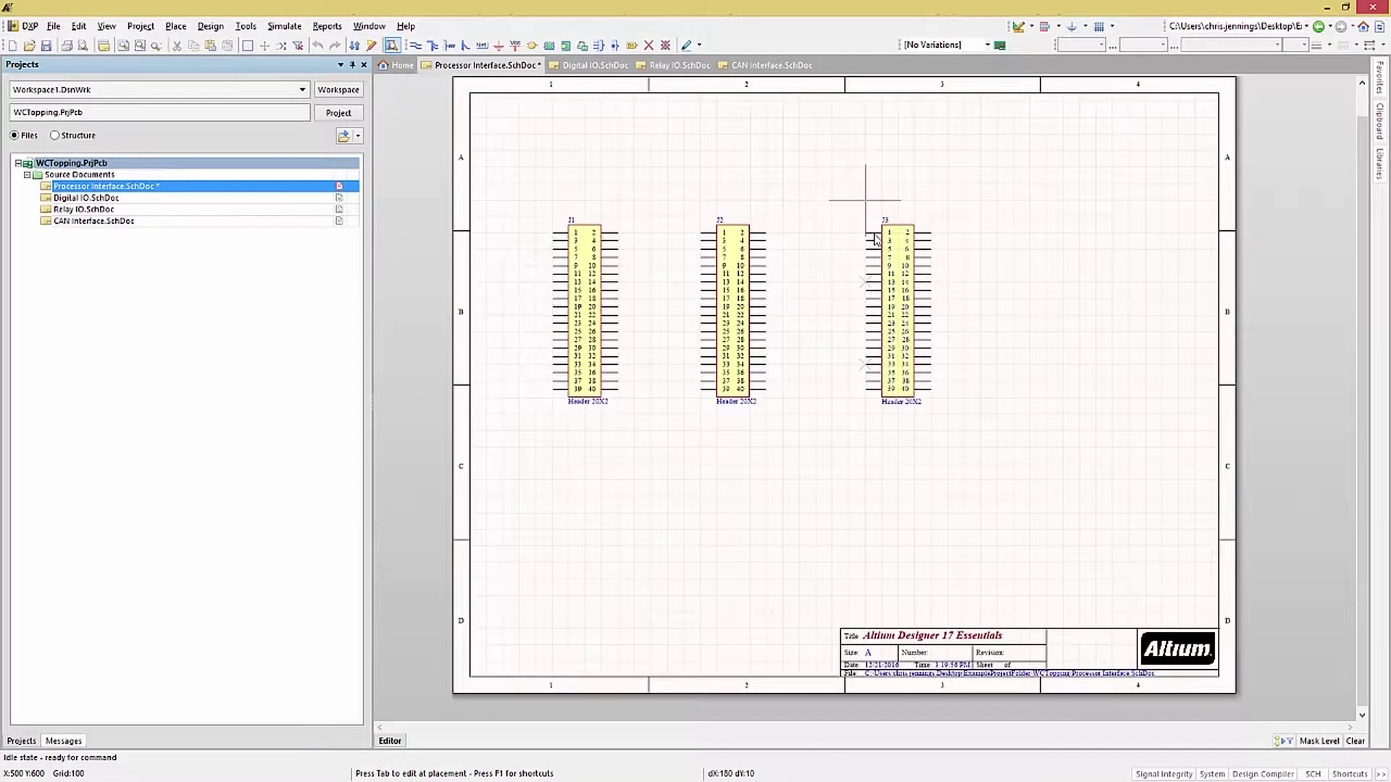
left_click(876, 239)
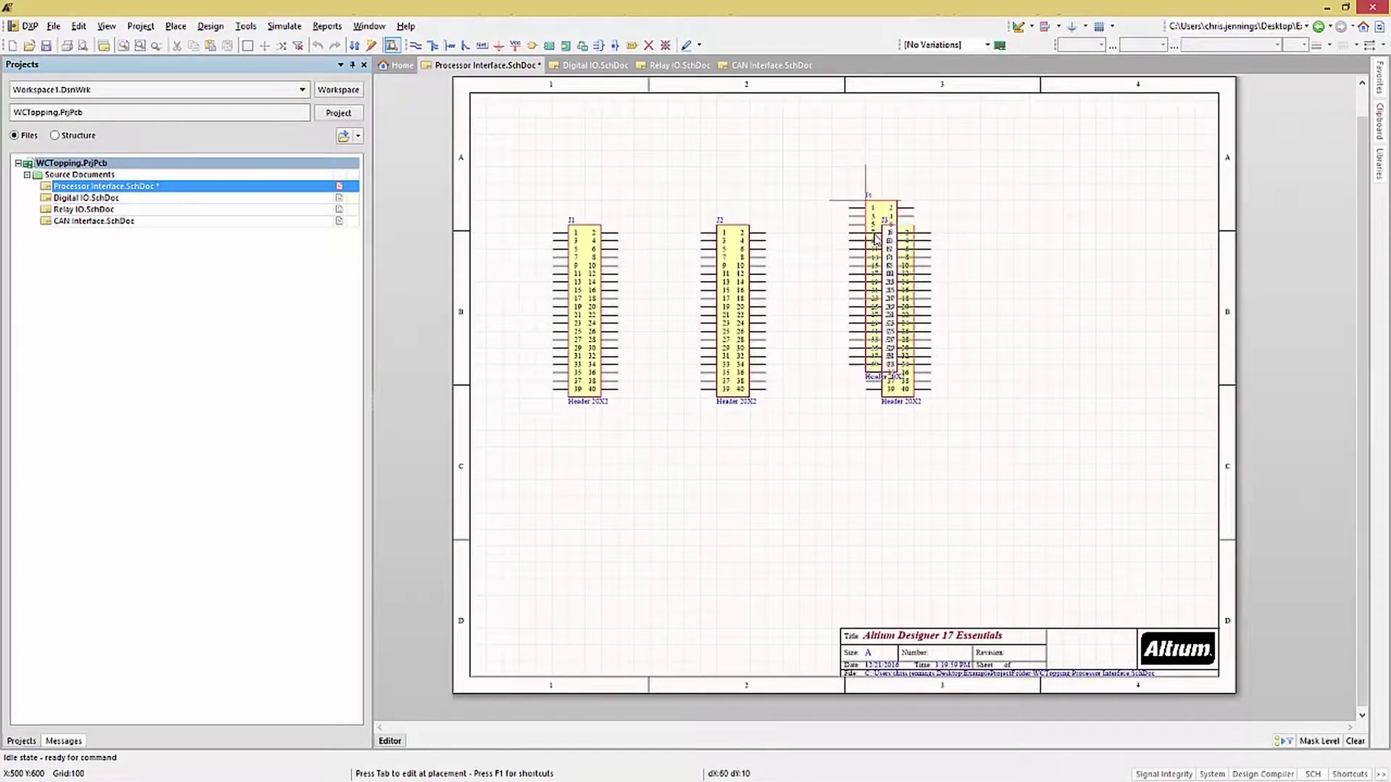
Place three more headers along the sheet's right side, from top to bottom rotated 90, 180 and 270 degrees.
left_click_drag(876, 239, 1001, 229, "shift")
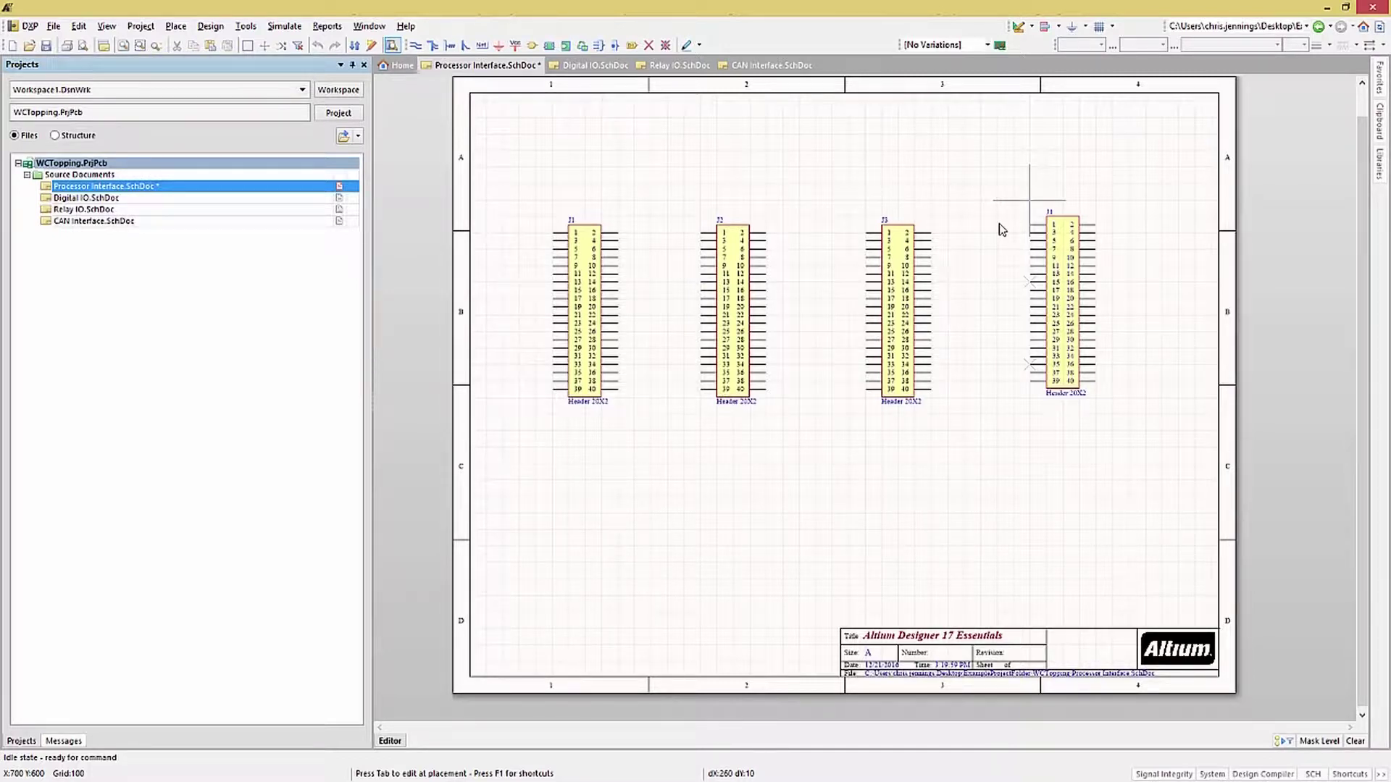
key("End")
key("space")
left_click(1028, 200)
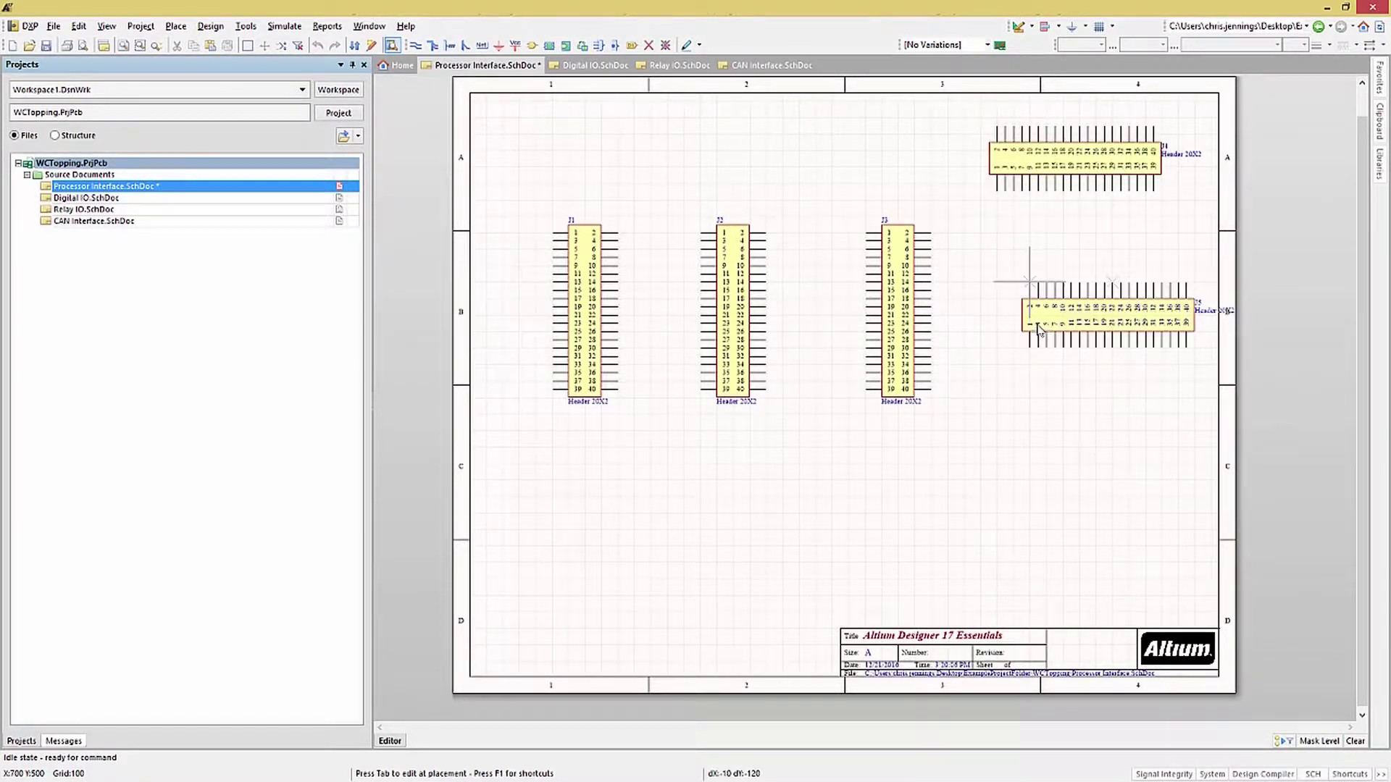
key("space")
left_click(1018, 426)
key("space")
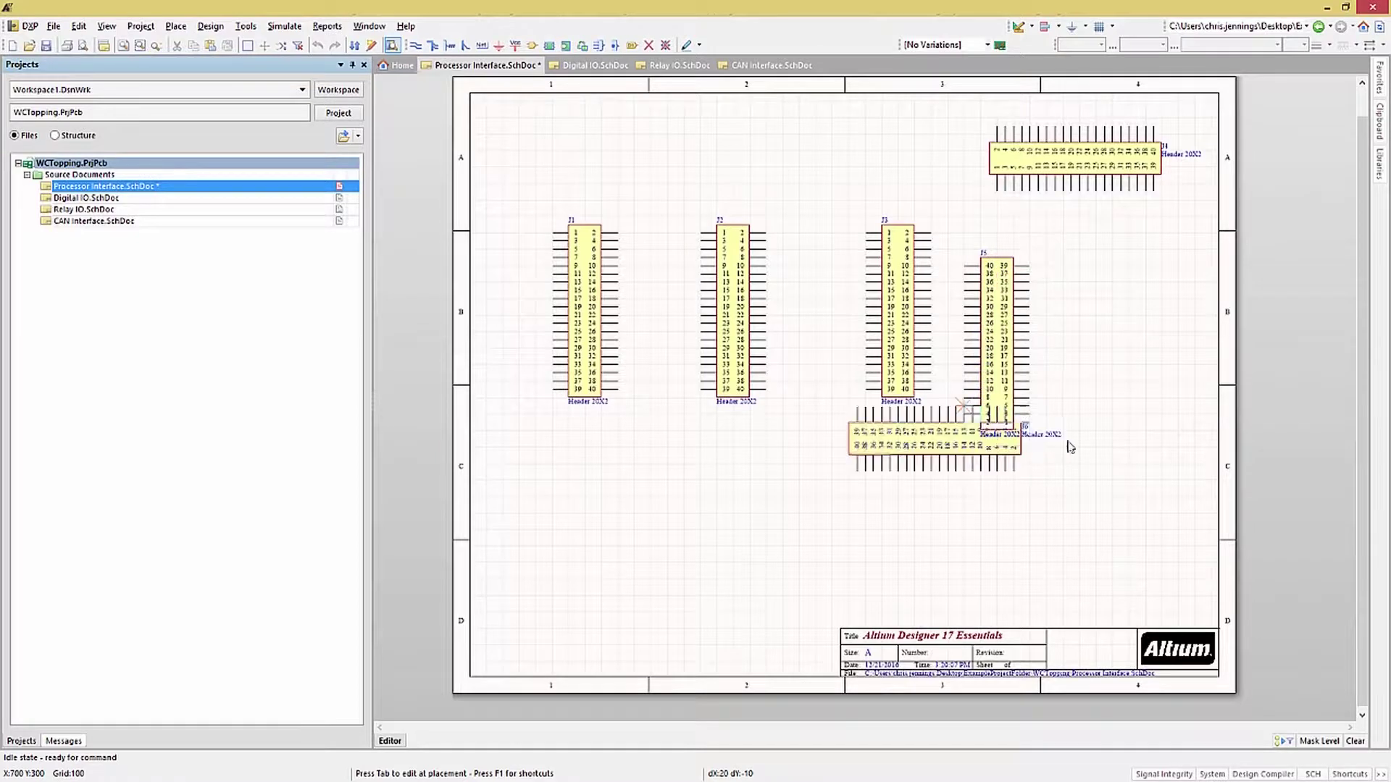
left_click(1171, 486)
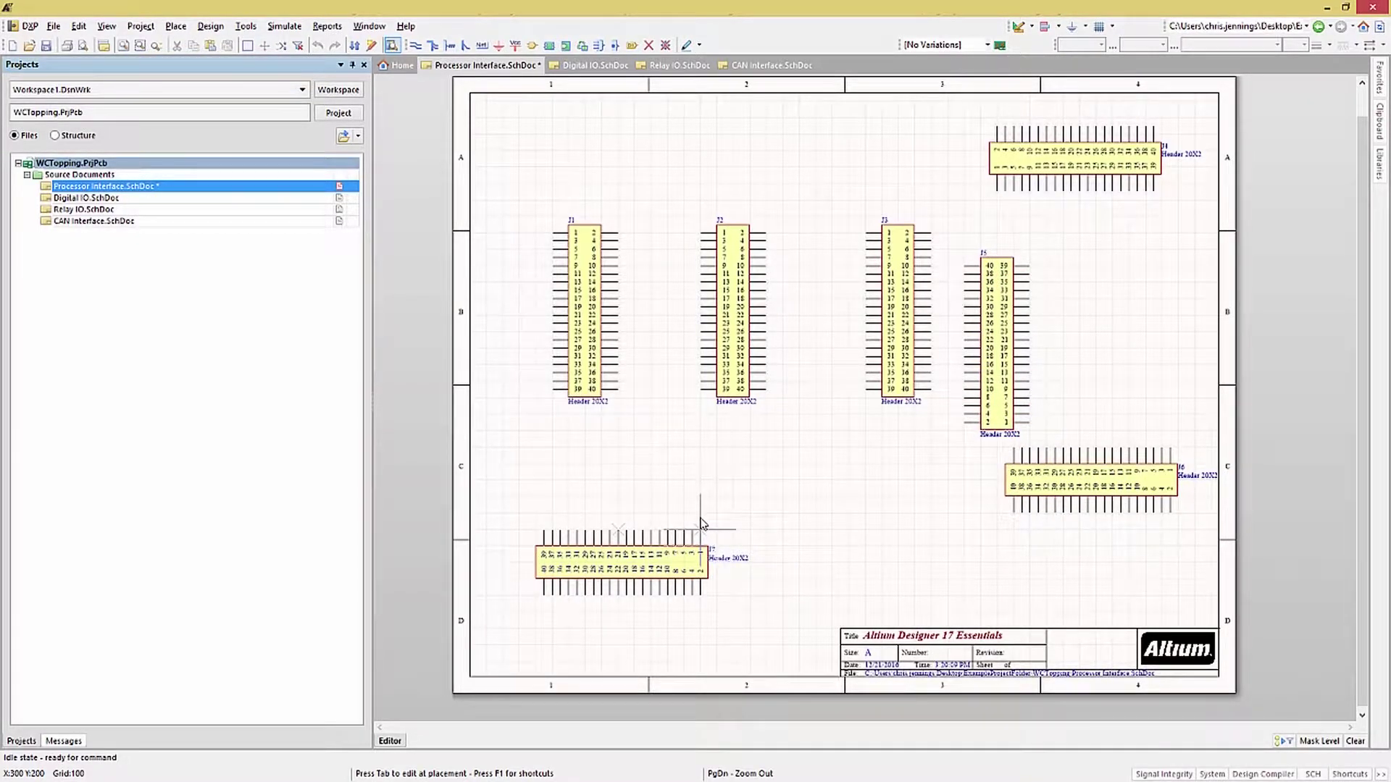
Rotate the next header upright with pin 1 at the top and place it in the lower-left part of the sheet.
key("space")
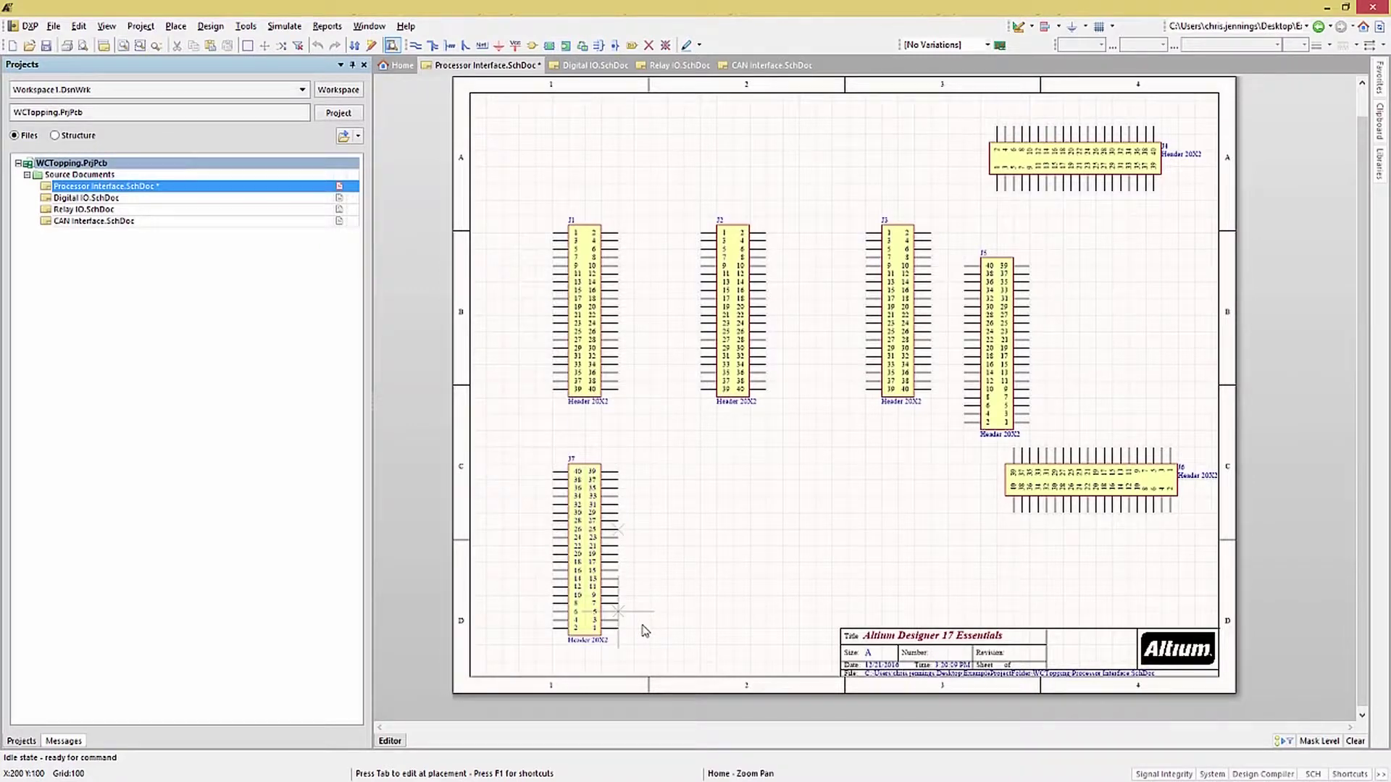
key("space")
key("space")
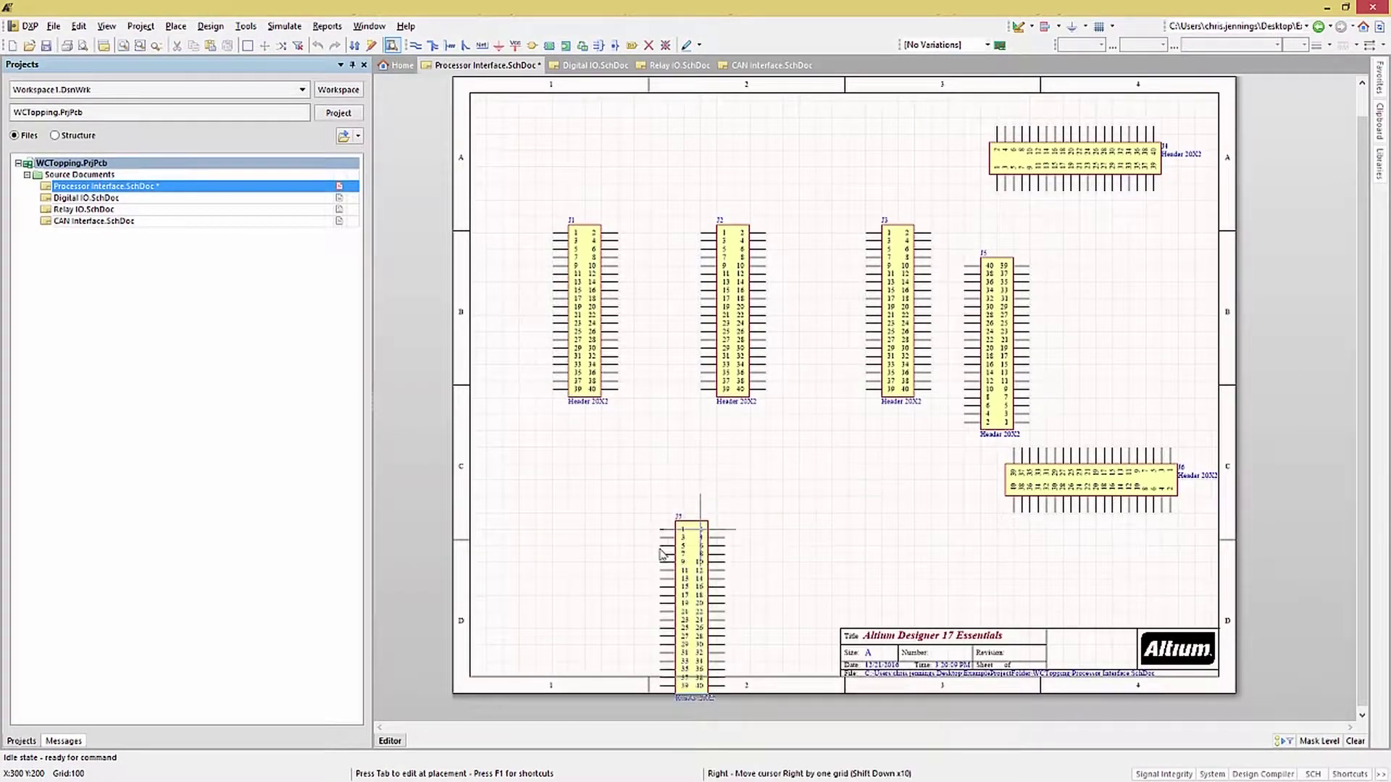
key("Escape")
left_click(637, 476)
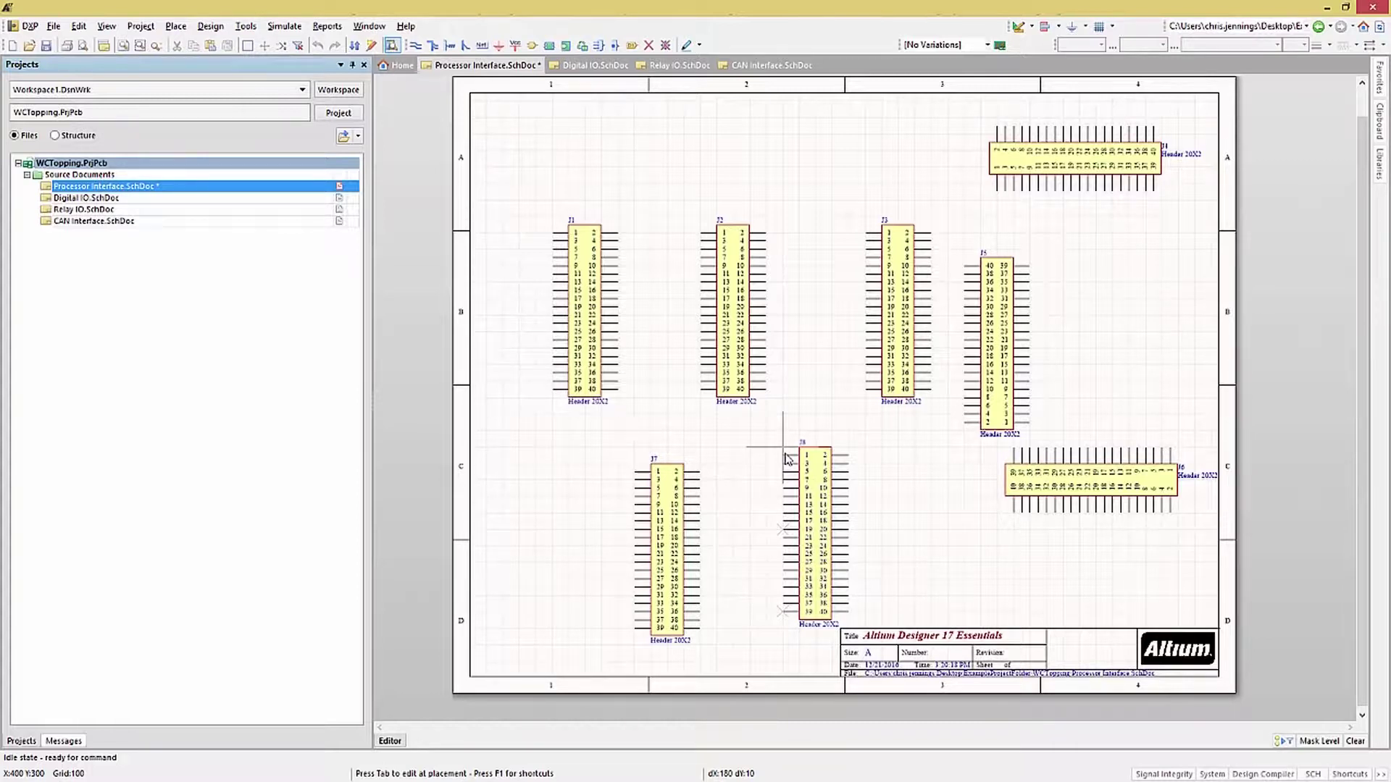
Mirror the next header horizontally and place it beside the upright header in the sheet's lower half.
key("End")
key("Home")
key("x")
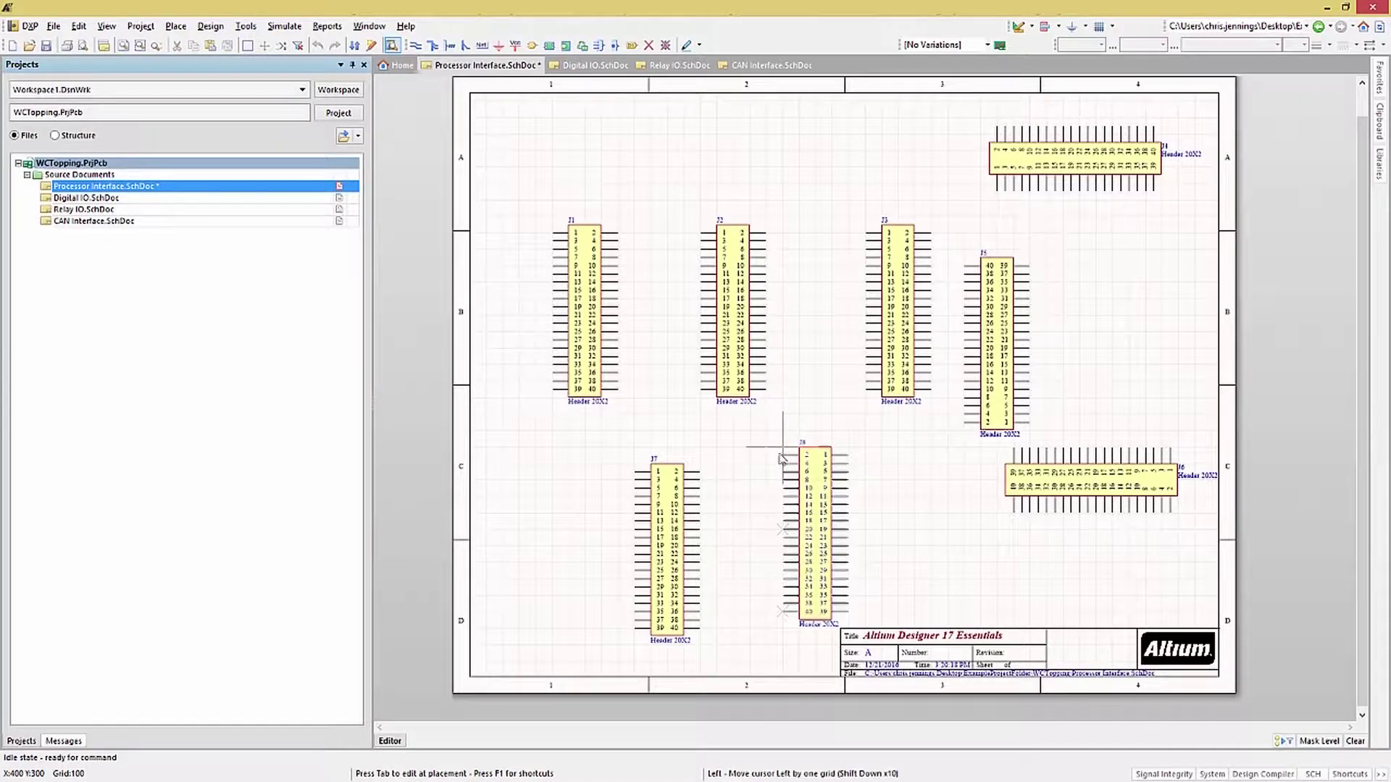
left_click(797, 458)
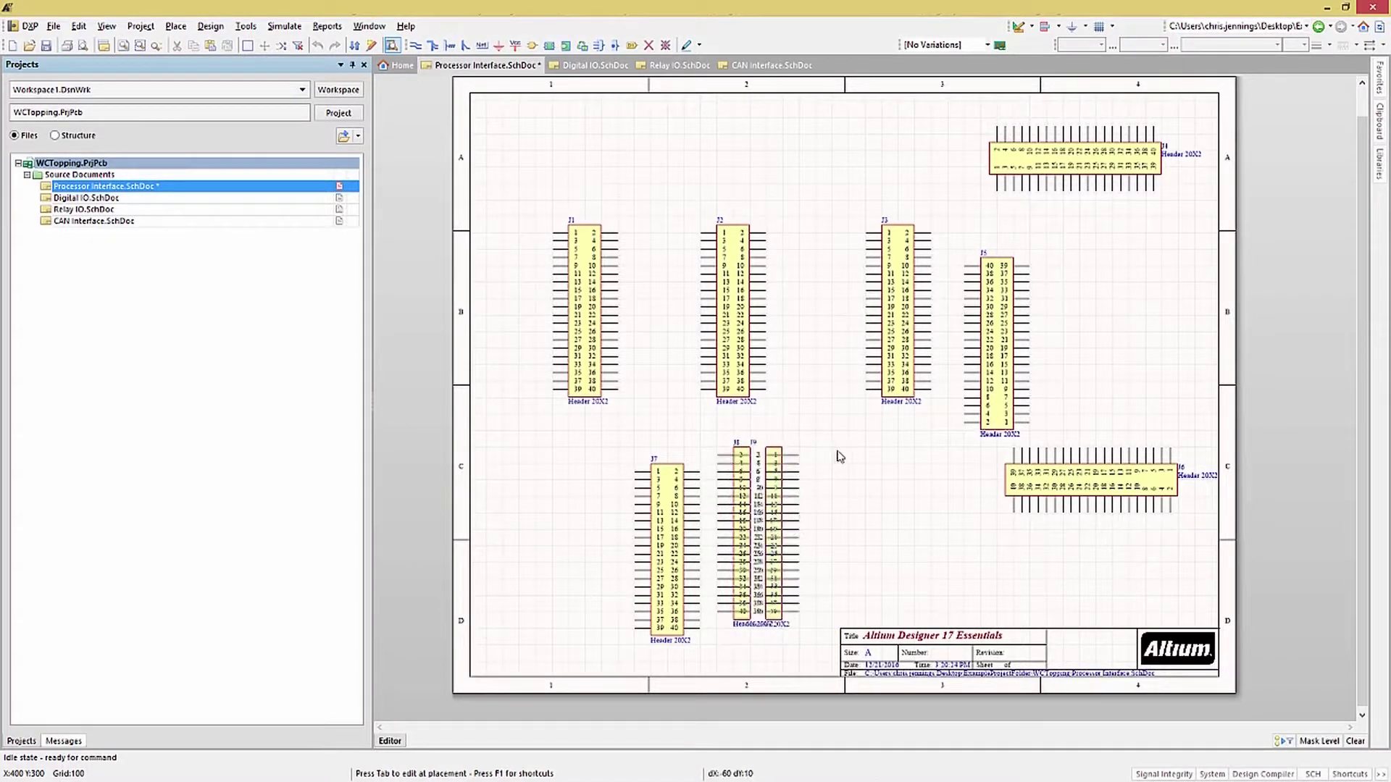
Flip the next header vertically, place it beside the horizontally mirrored one, and end component placement.
left_click(896, 459)
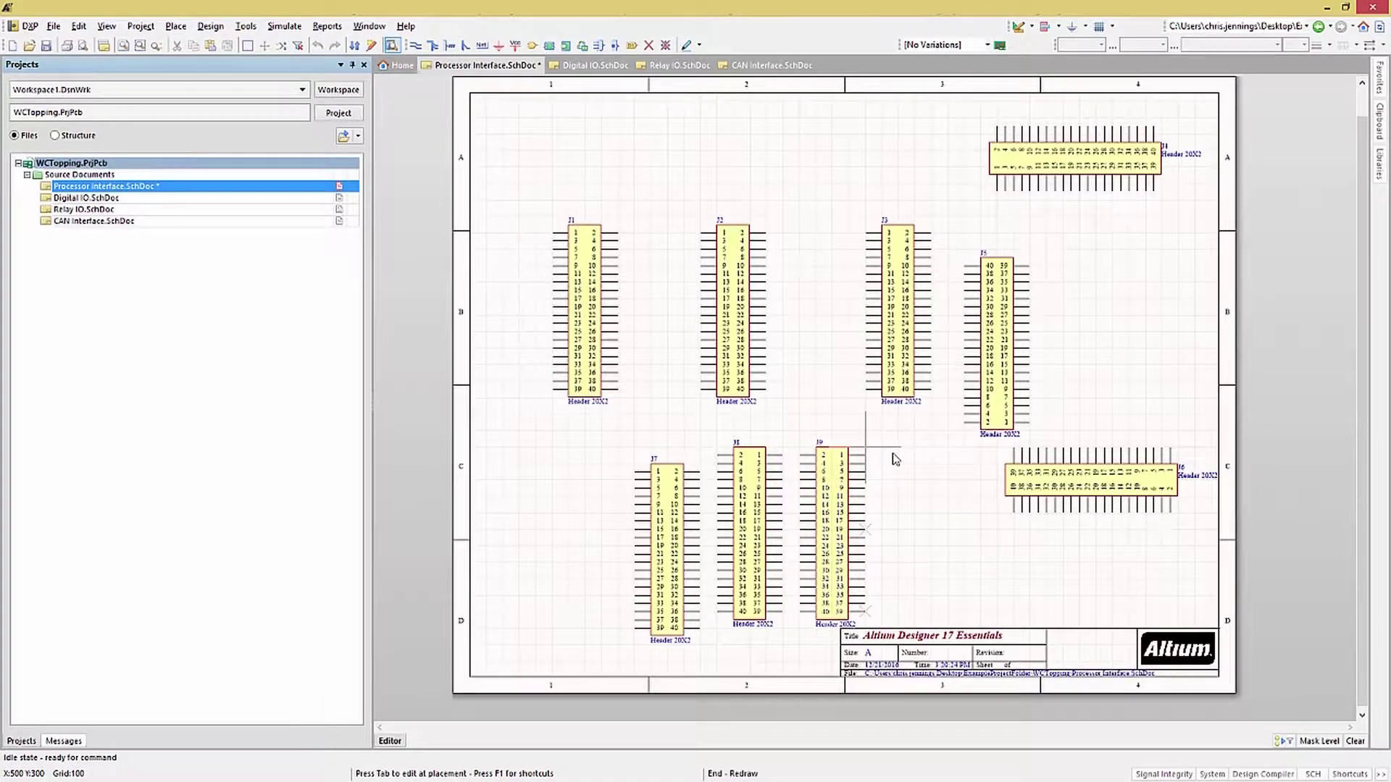
key("y")
left_click(899, 610)
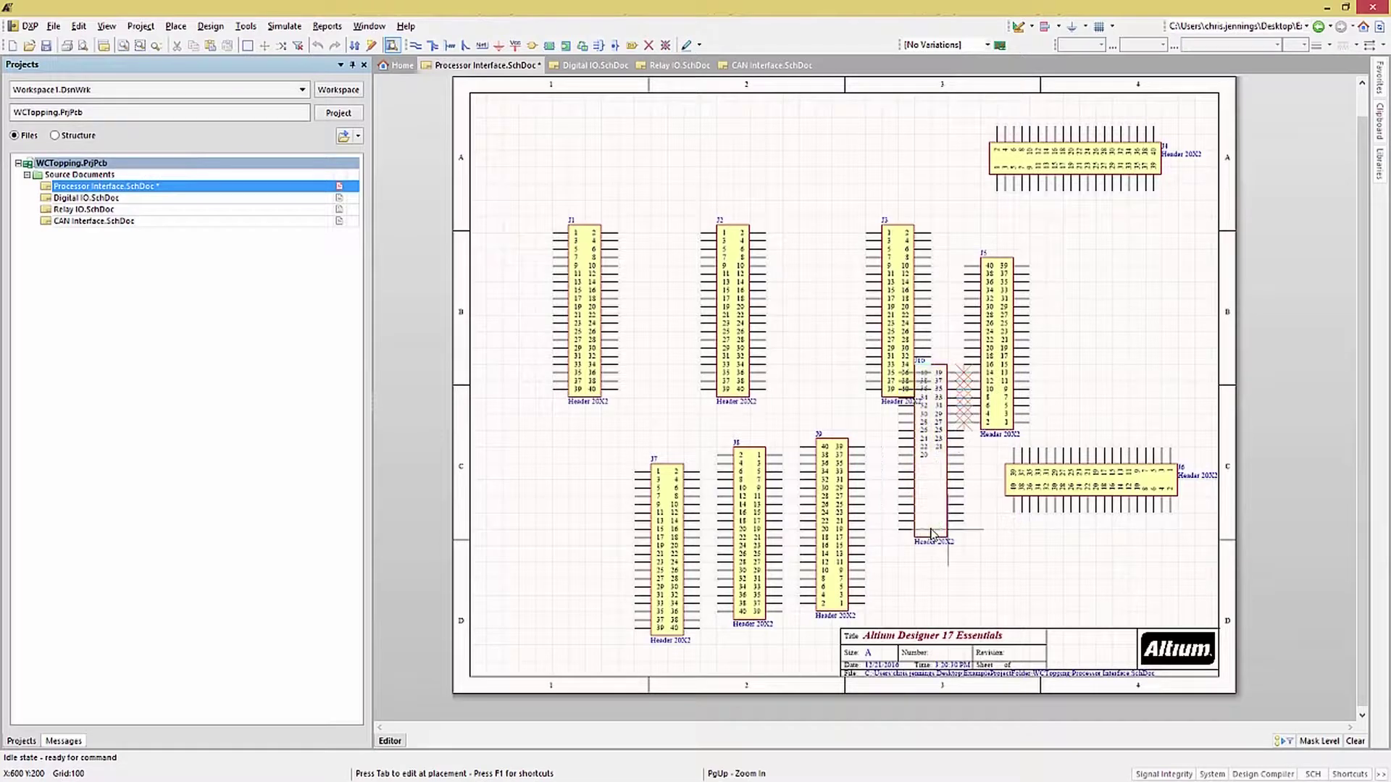
key("Escape")
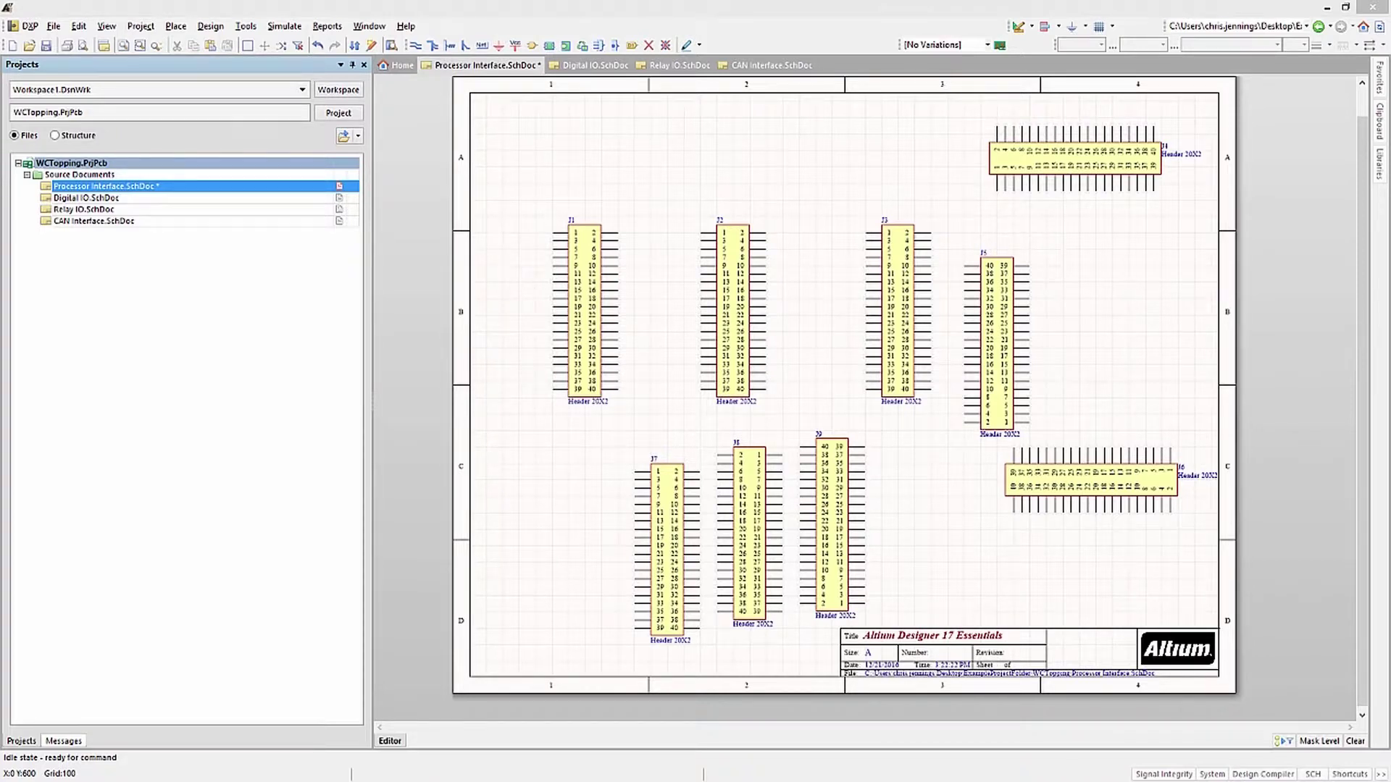
Select header J2 with a selection area, then select headers J3 and J5 together with another area.
left_click(933, 534)
left_click(674, 223)
left_click_drag(656, 193, 832, 428)
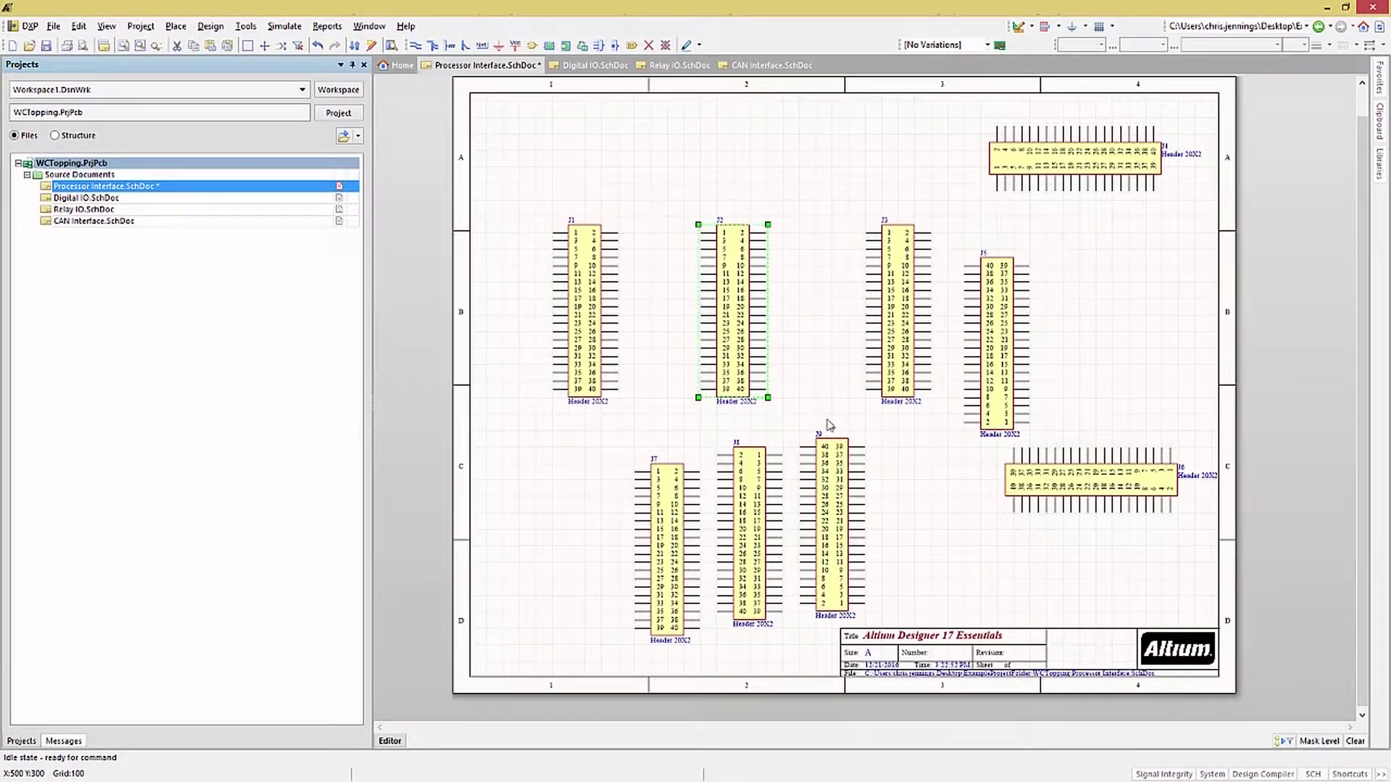
left_click_drag(824, 199, 1059, 452)
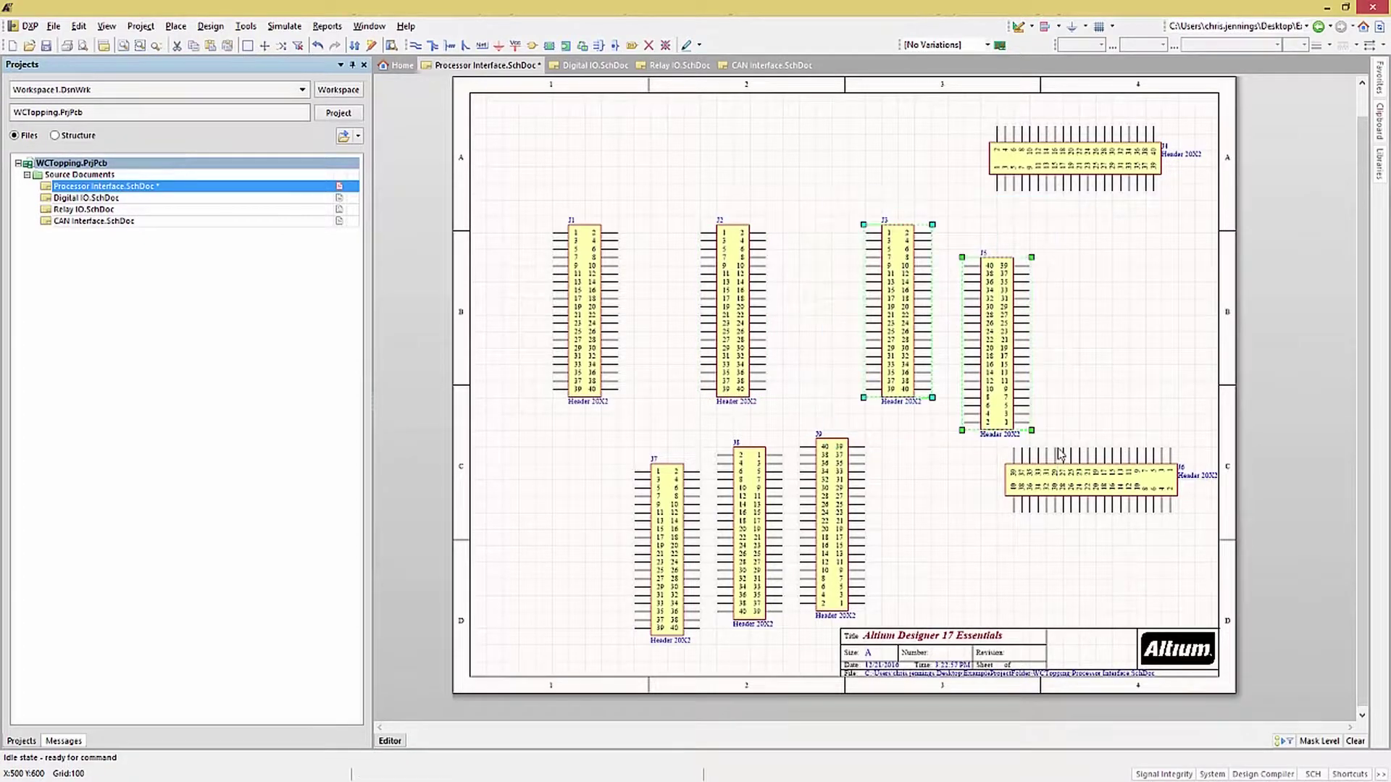
Delete every header on the sheet except J1, and move J1 to the middle of the sheet.
left_click(1084, 410)
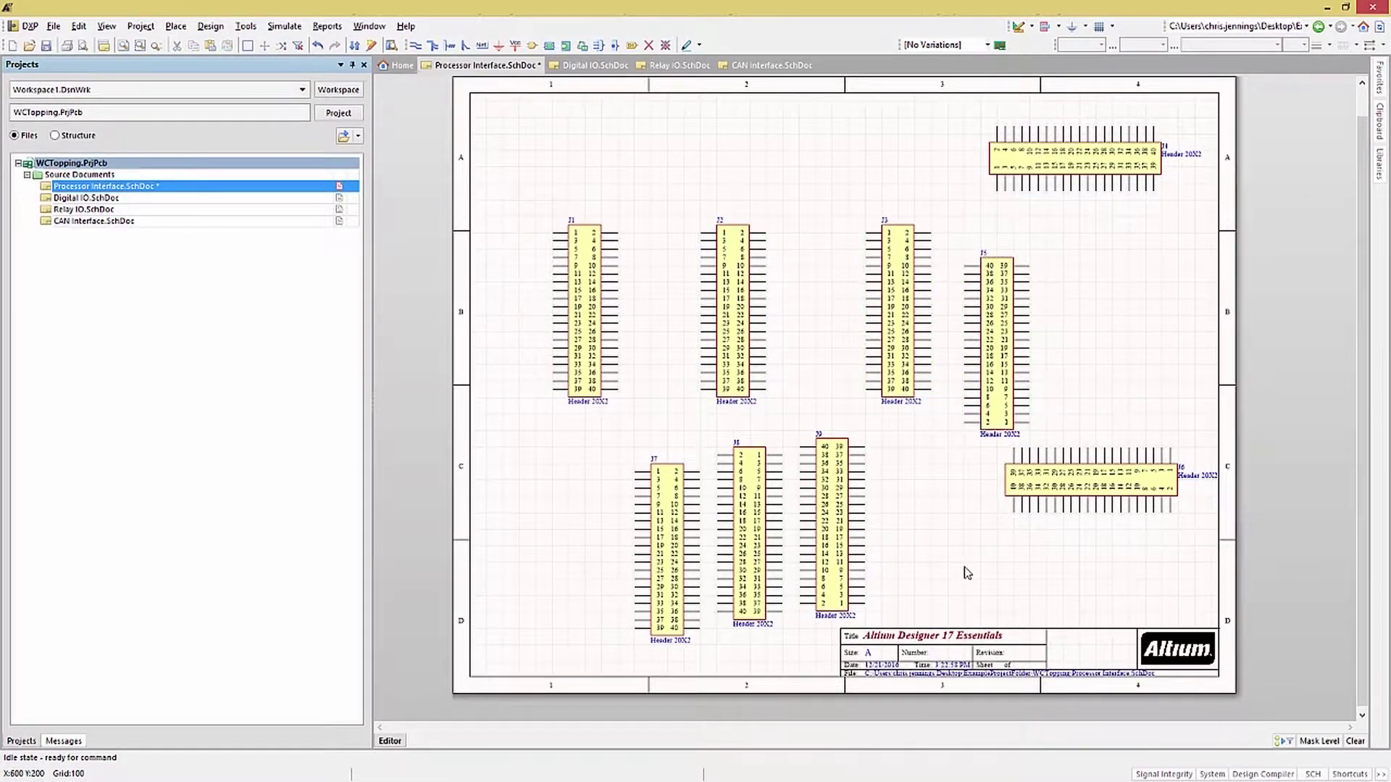
left_click_drag(1096, 572, 650, 302)
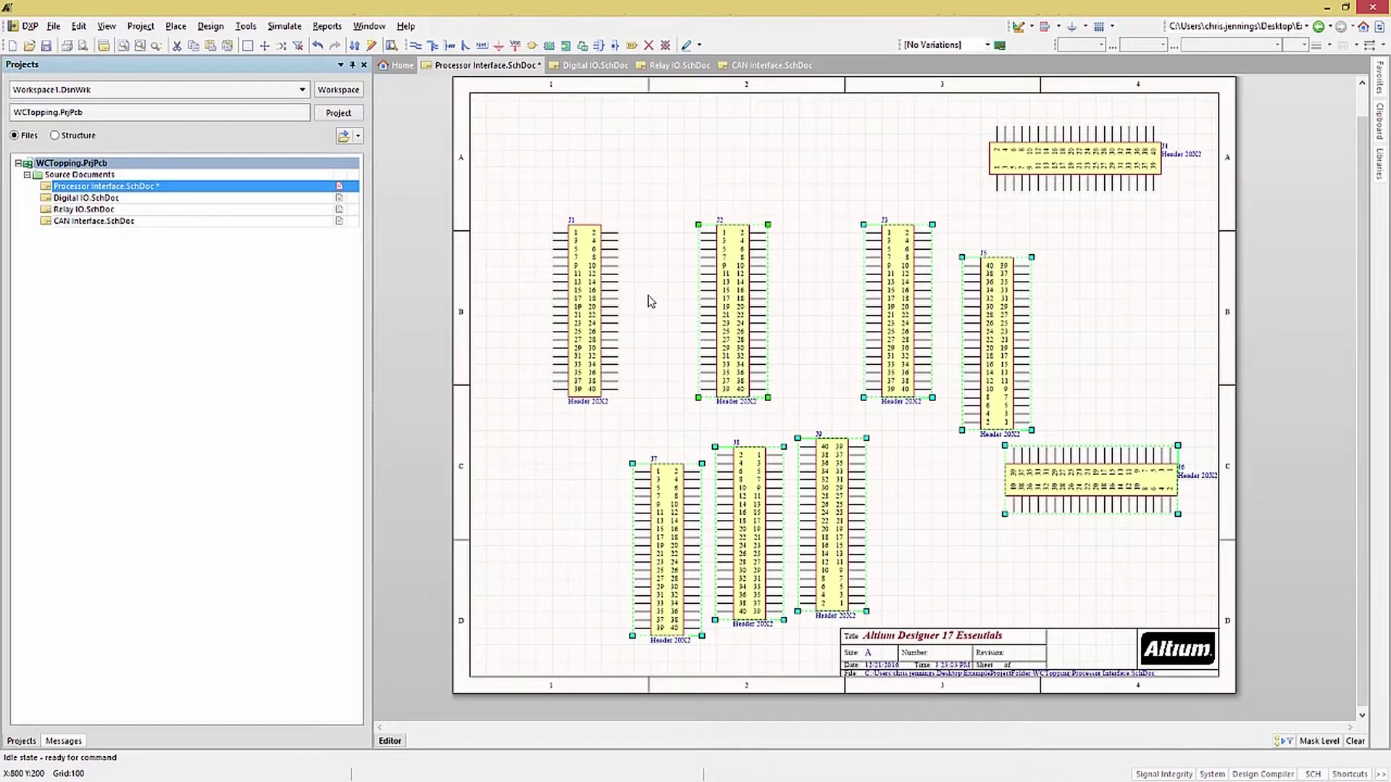
key("Delete")
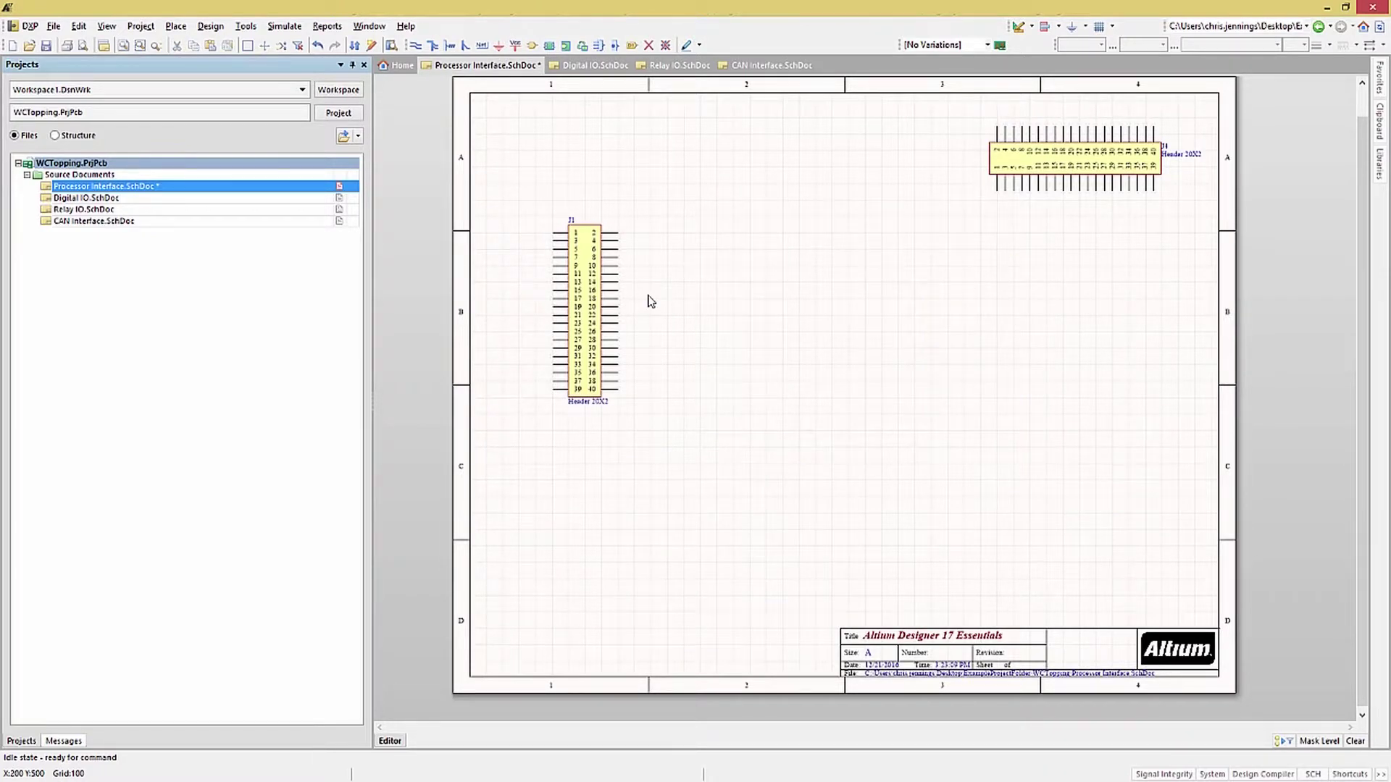
left_click(1073, 160)
key("Delete")
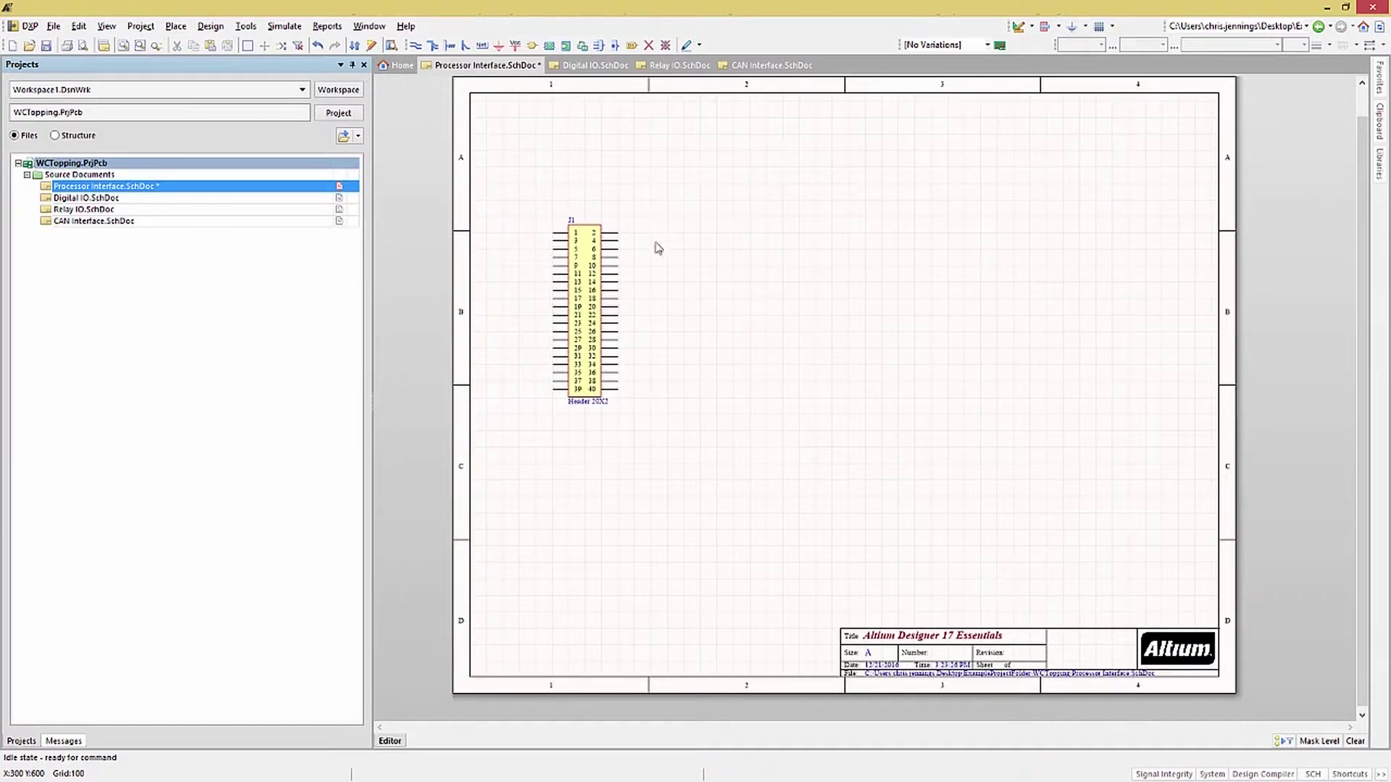
left_click_drag(580, 297, 855, 304)
Undo the J1 move and both header deletions, and redo all three edits.
left_click(317, 46)
left_click(318, 46)
left_click(318, 46)
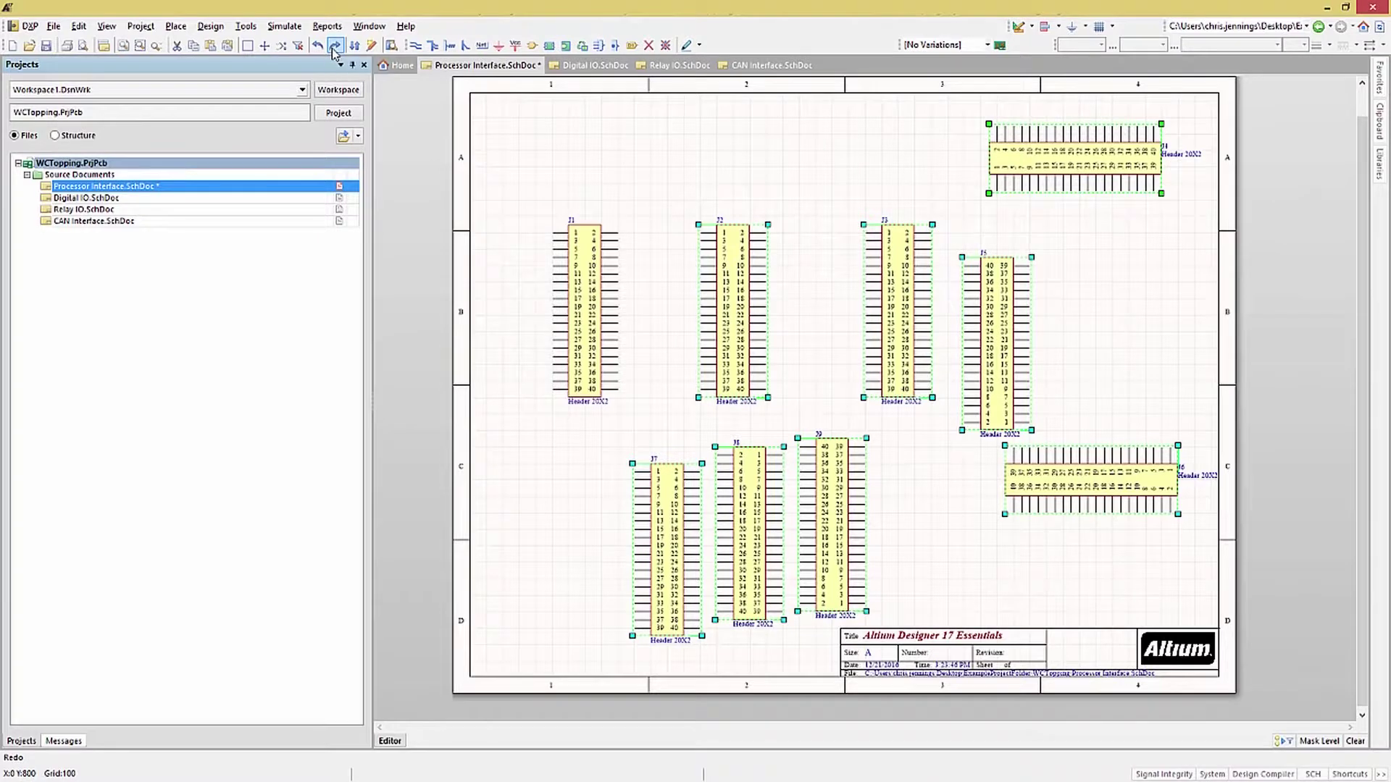
left_click(335, 45)
left_click(334, 46)
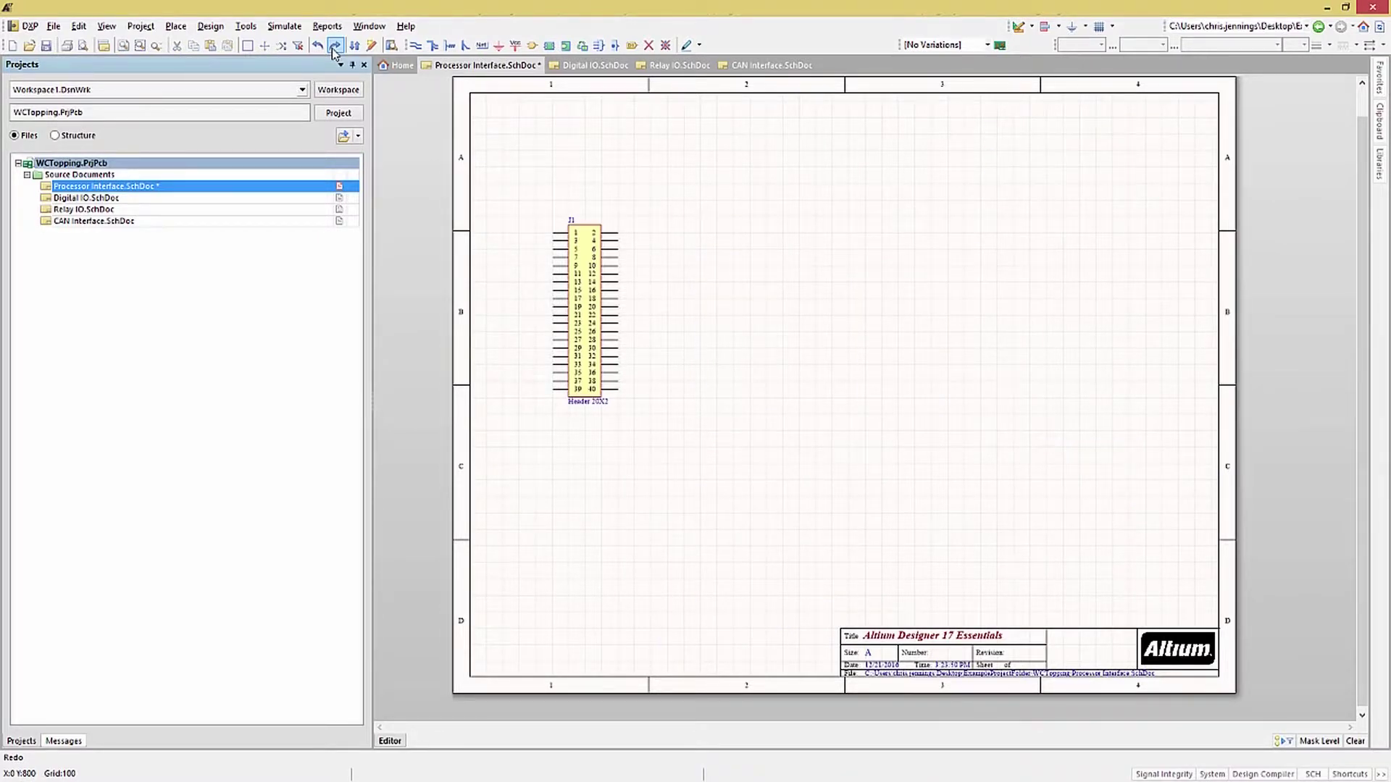
left_click(335, 46)
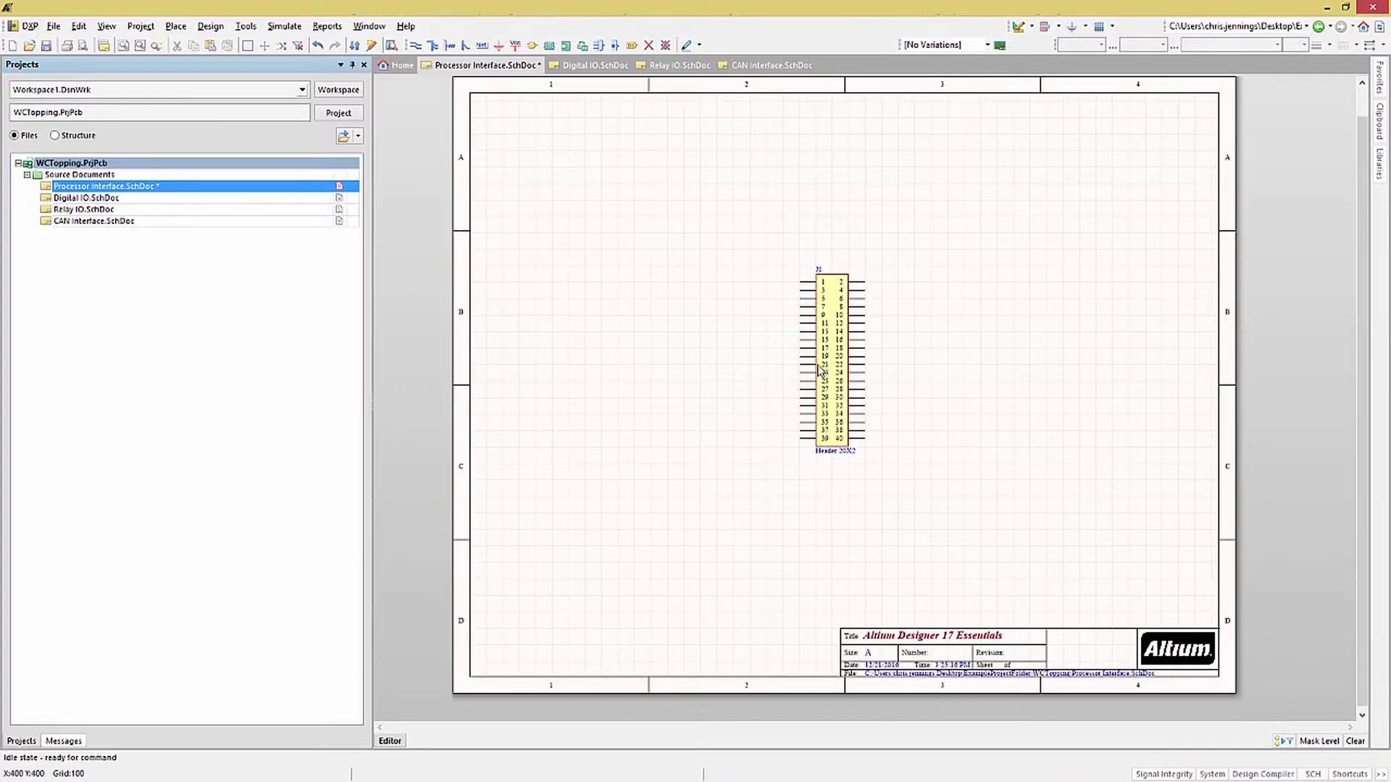
Save the Processor Interface schematic.
key("ctrl+s")
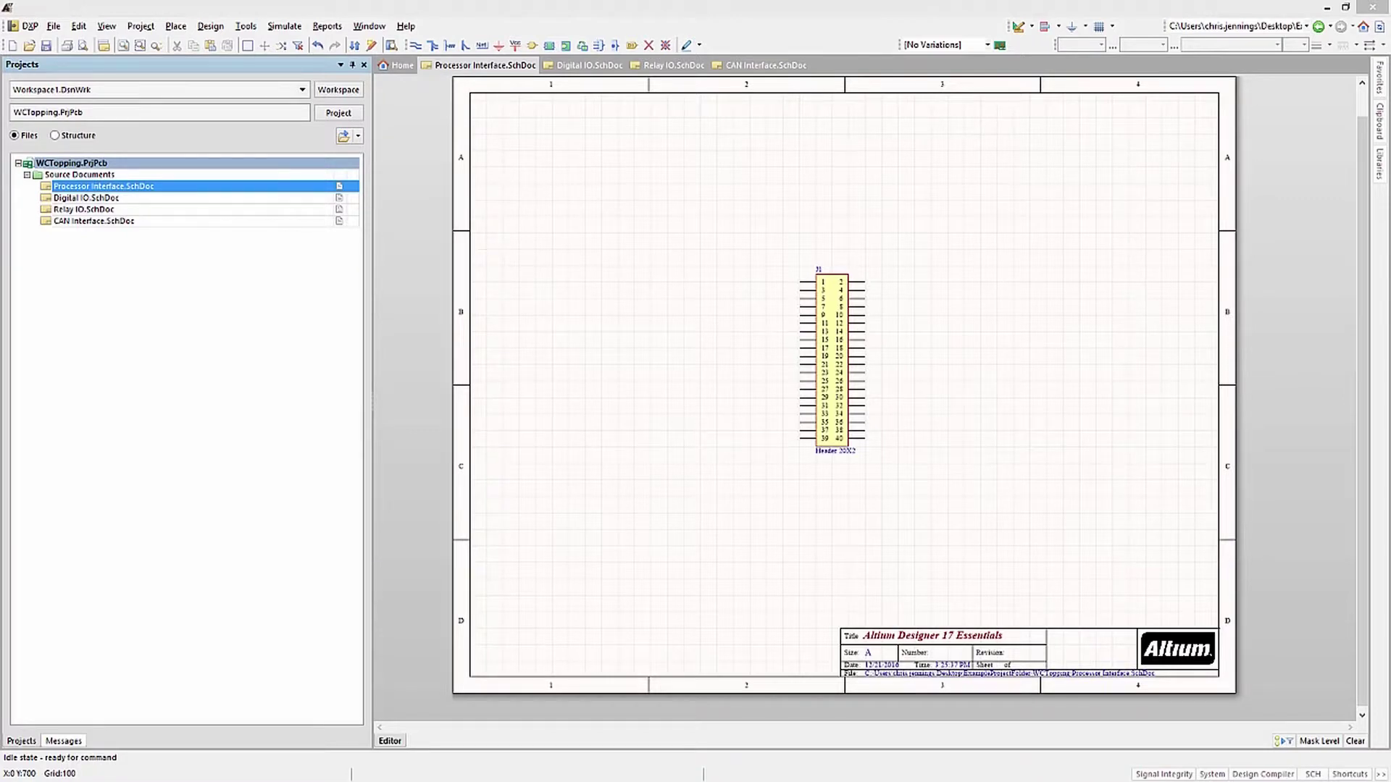
Make WCT.IntLib the active component library and filter its components by "cap".
left_click(1380, 163)
left_click(1337, 130)
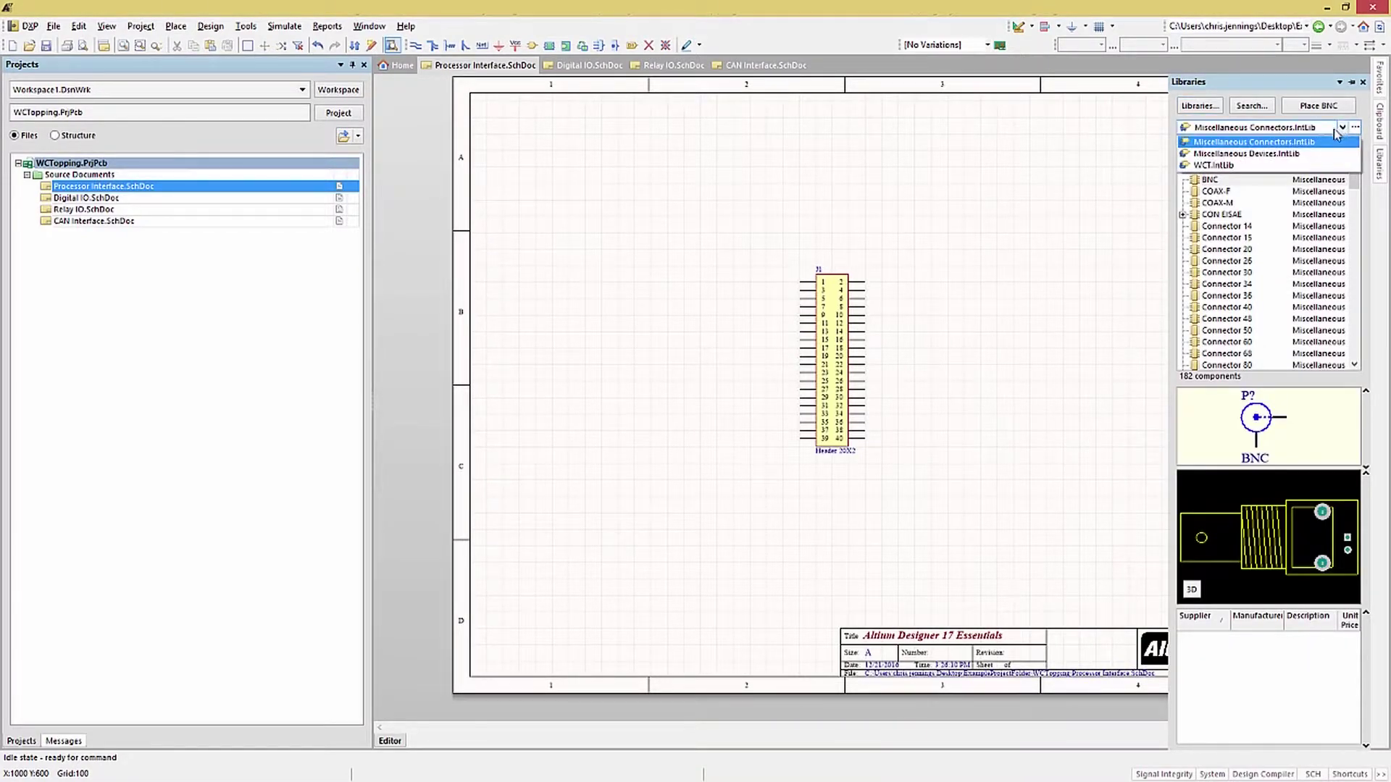
left_click(1213, 165)
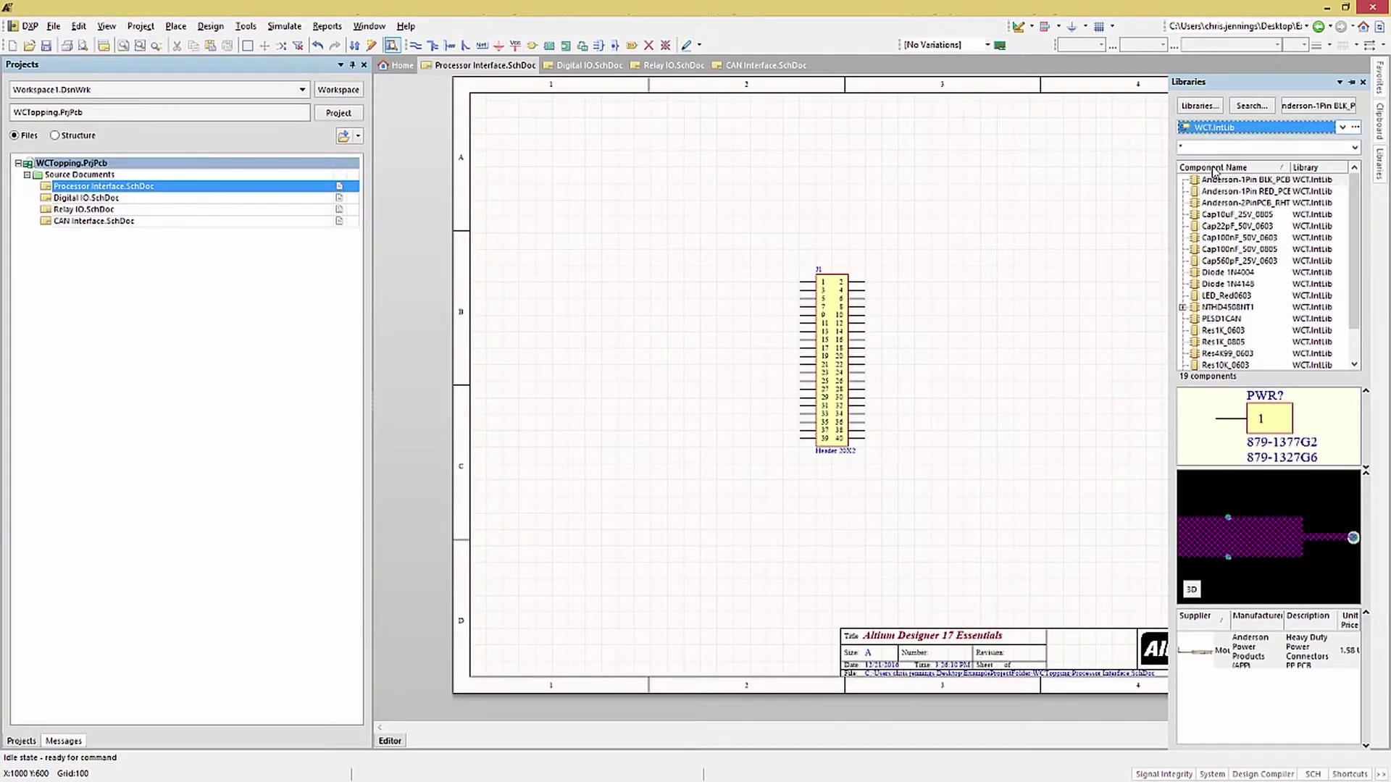
left_click(1193, 147)
type("cap")
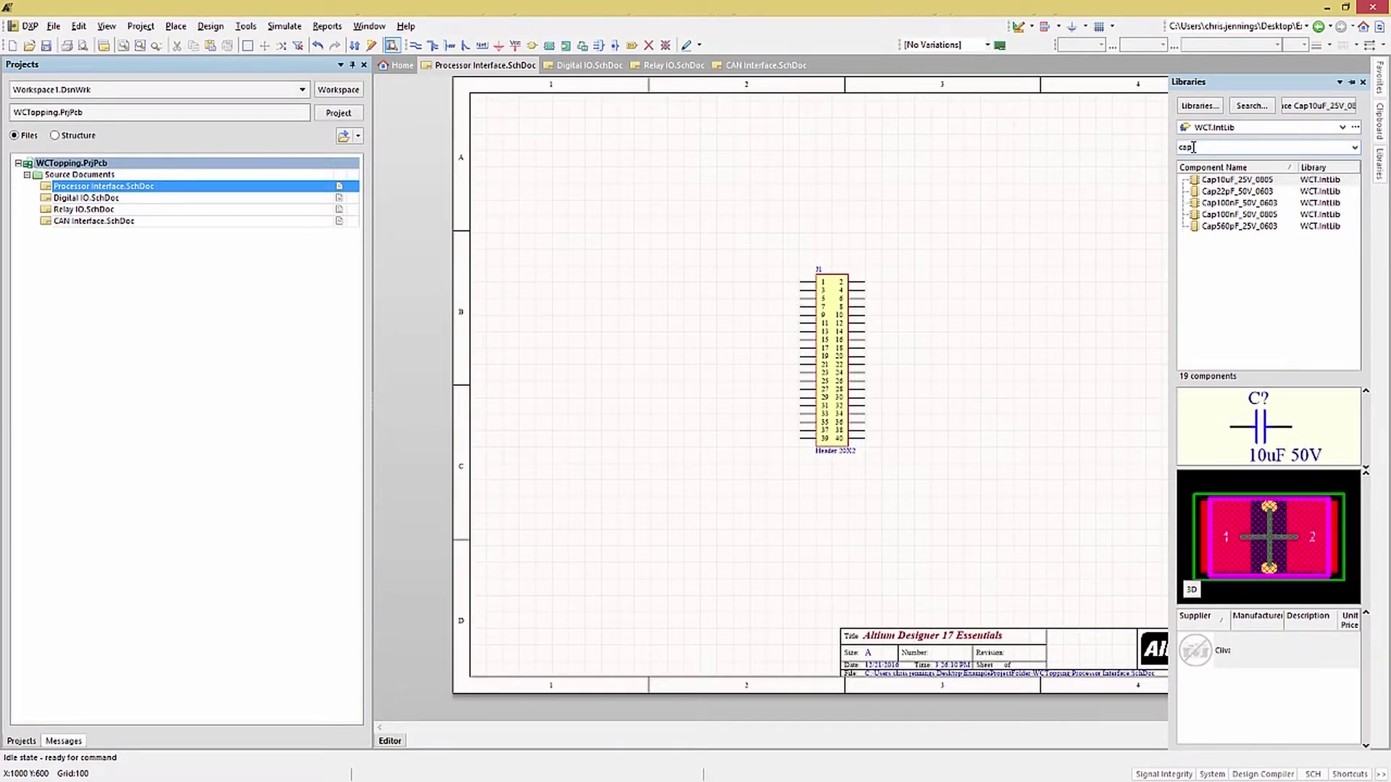
Start placing capacitor Cap100nF_50V_0603 from the library and set its designator to C1.
left_click(1229, 204)
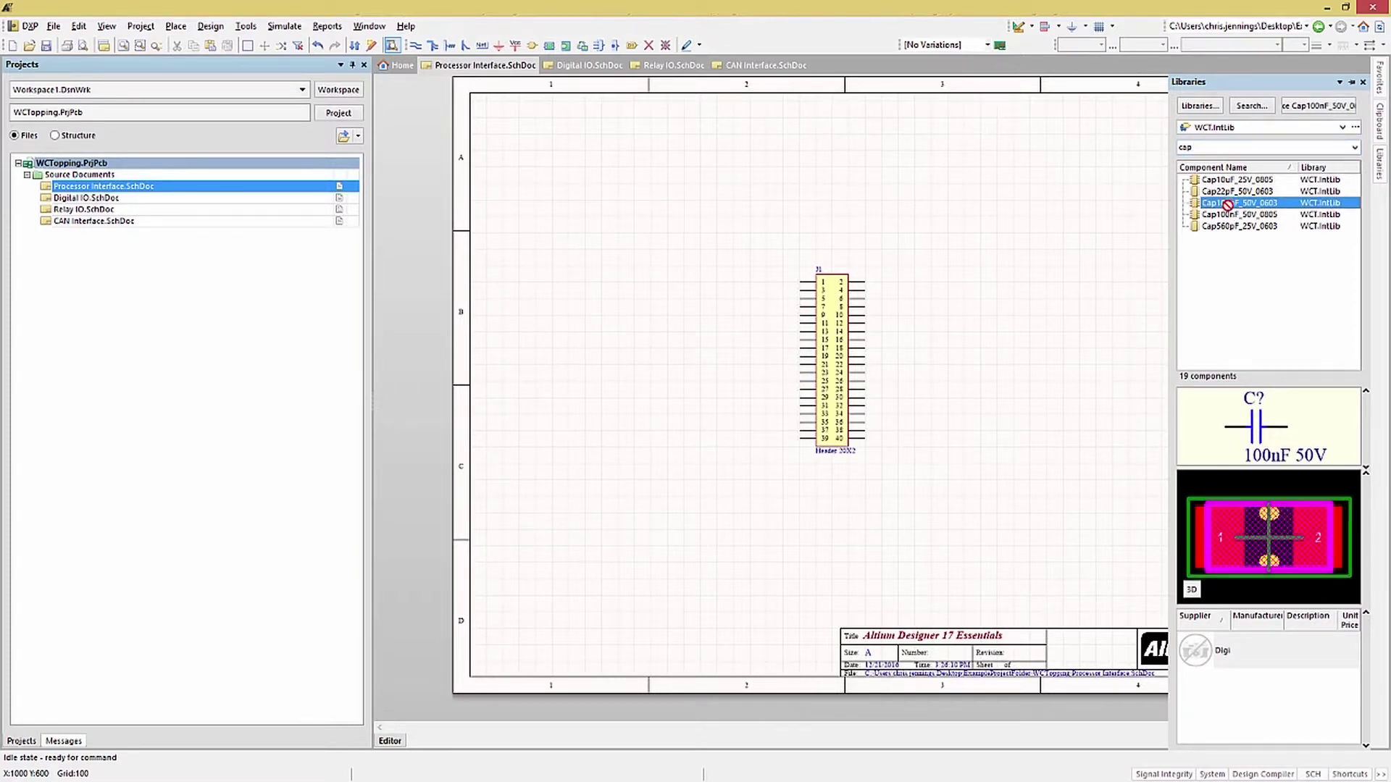
left_click(1329, 109)
key("Tab")
type("C")
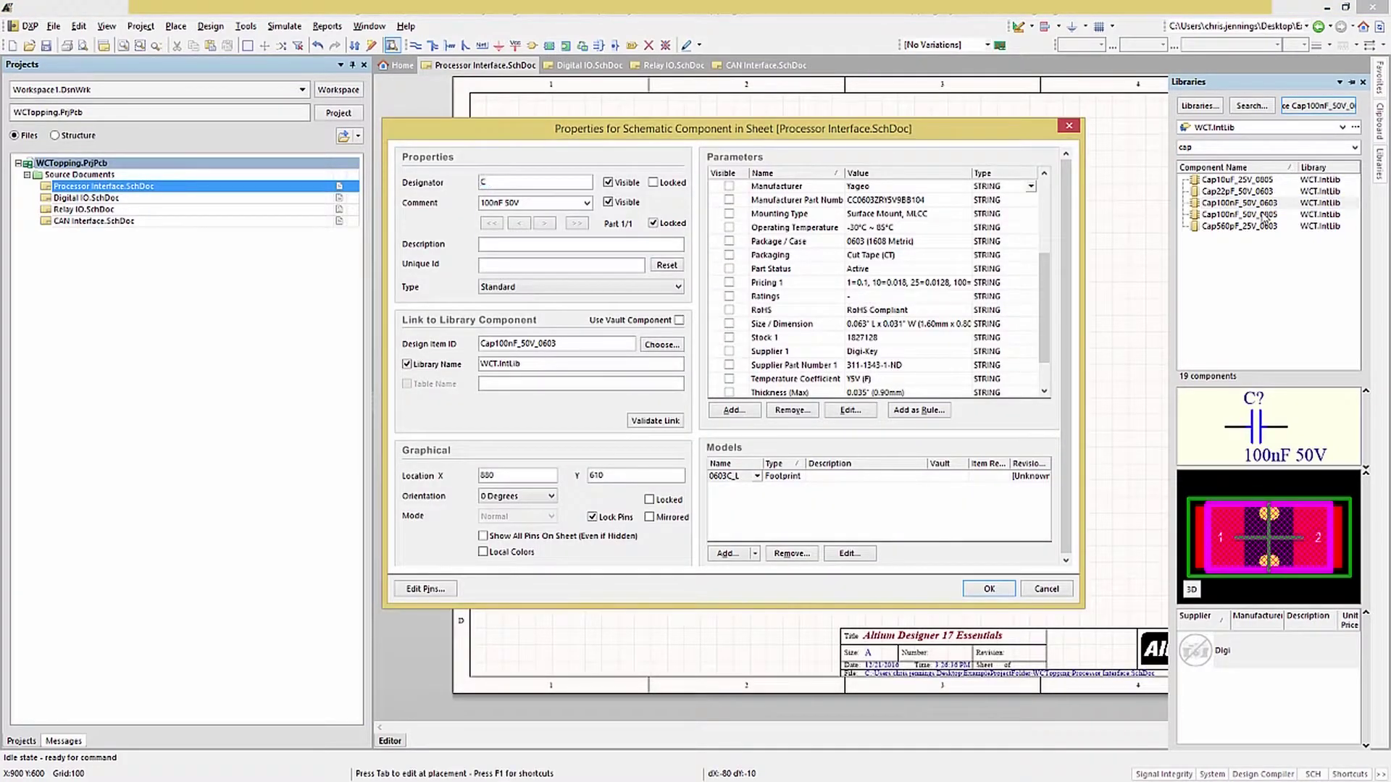
type("1")
key("Return")
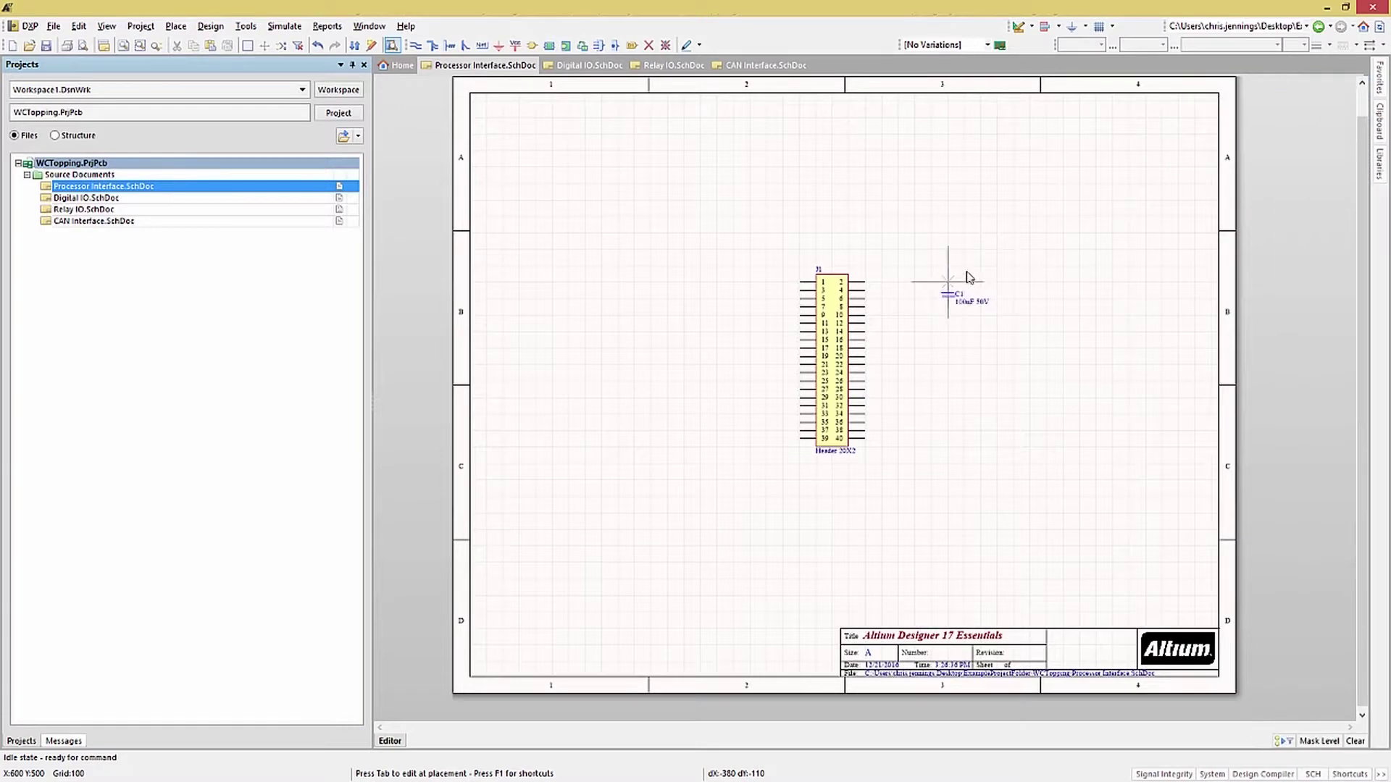
Place capacitors C1 and C2 upright, side by side above and to the right of header J1, and save the sheet.
key("space")
left_click(948, 221)
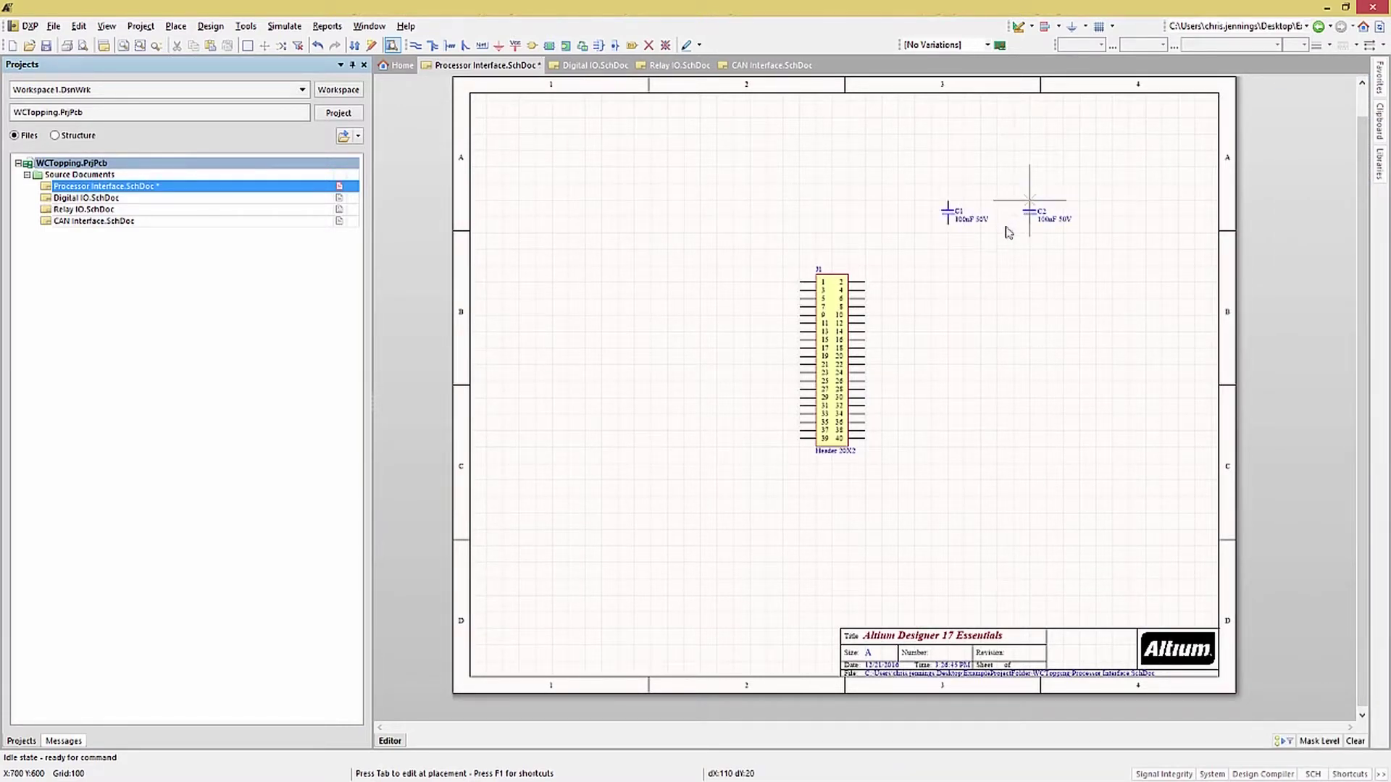
left_click(1031, 223)
key("Escape")
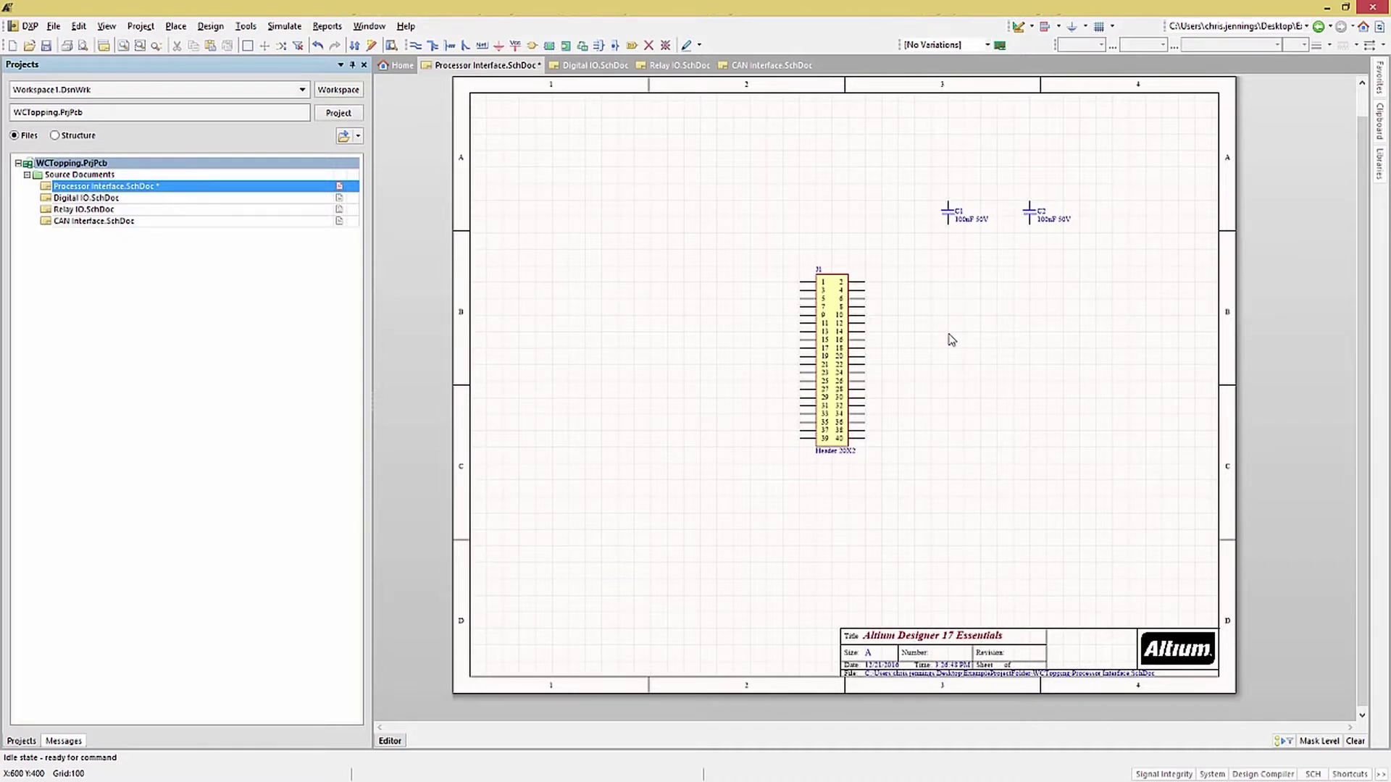
key("ctrl+s")
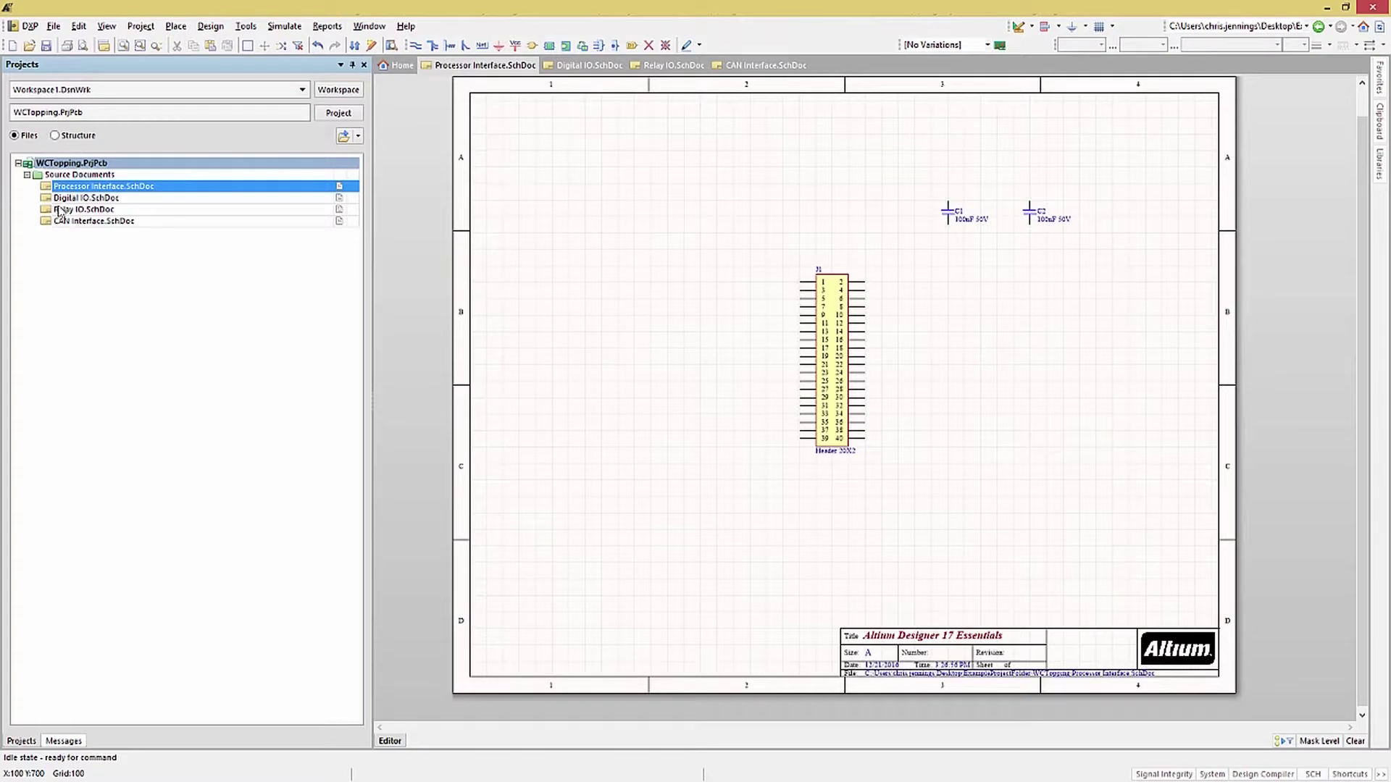
Open the Relay IO schematic, filter the WCT library by "NT" and select Part A of NTHD4508NT1.
left_click(64, 210)
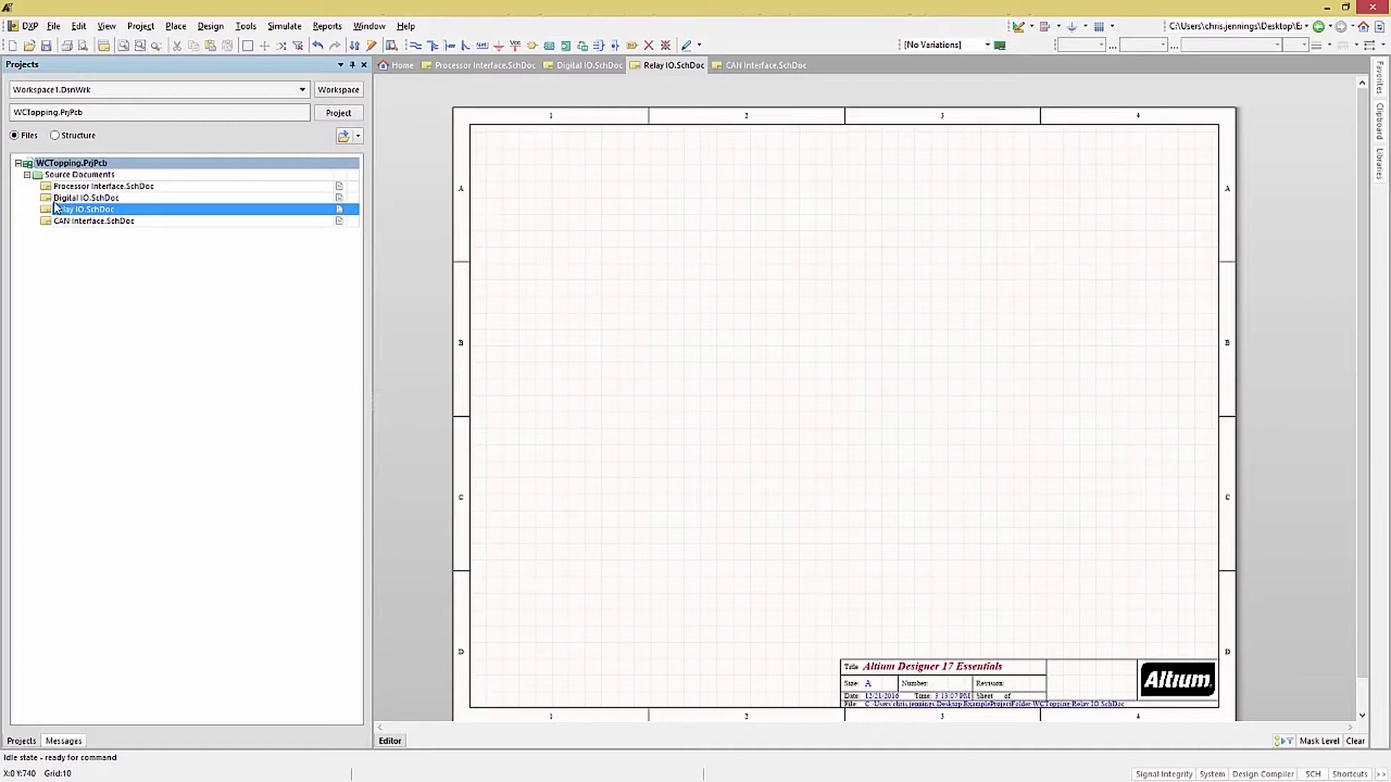
left_click(1380, 166)
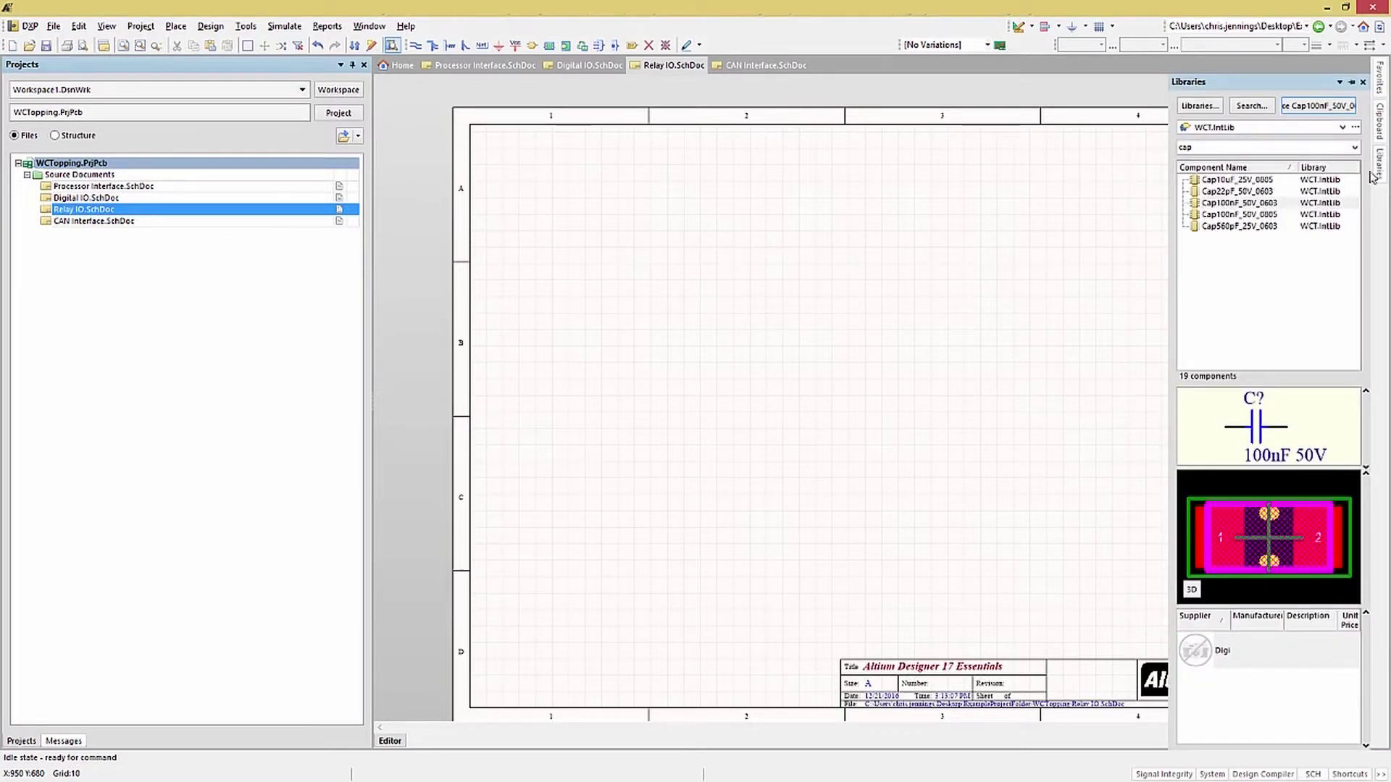
double_click(1186, 149)
type("N")
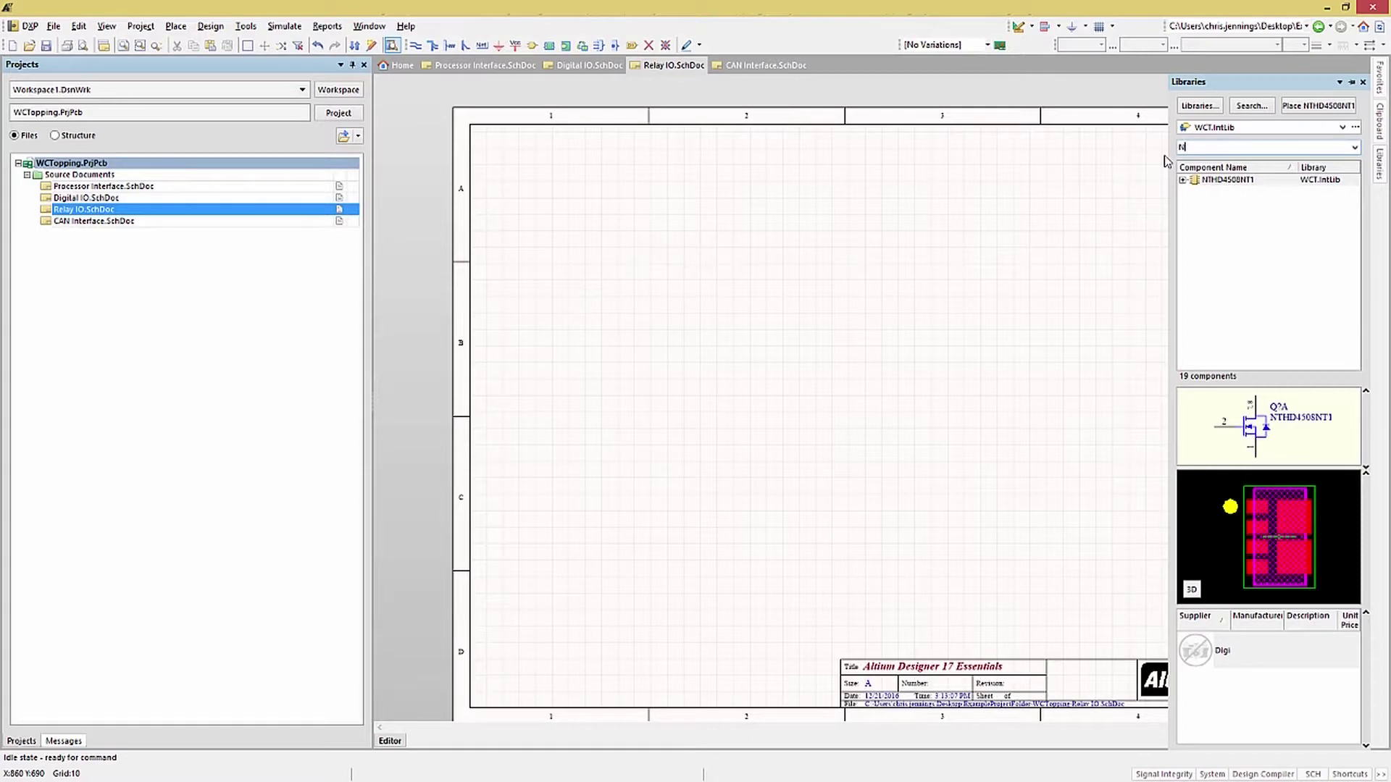
type("T")
left_click(1208, 181)
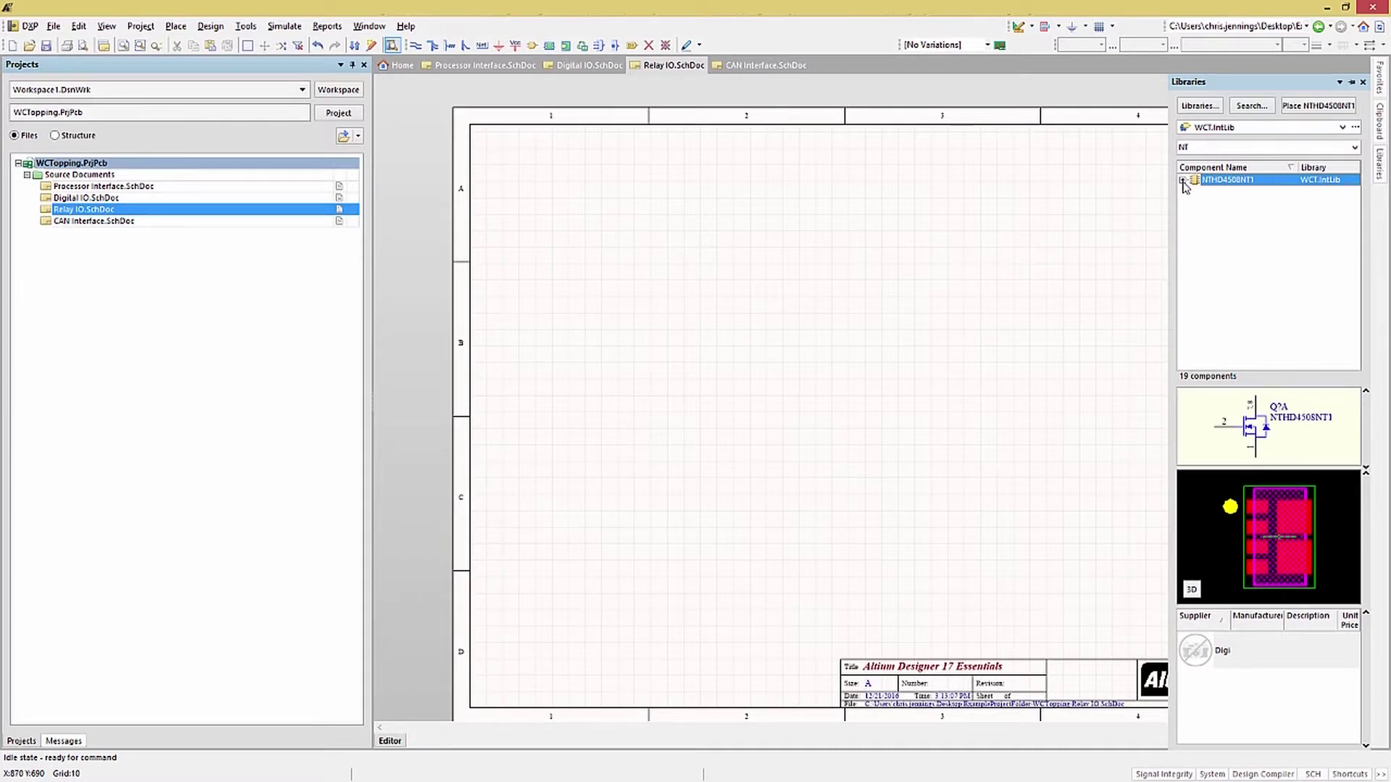
left_click(1183, 180)
left_click(1223, 203)
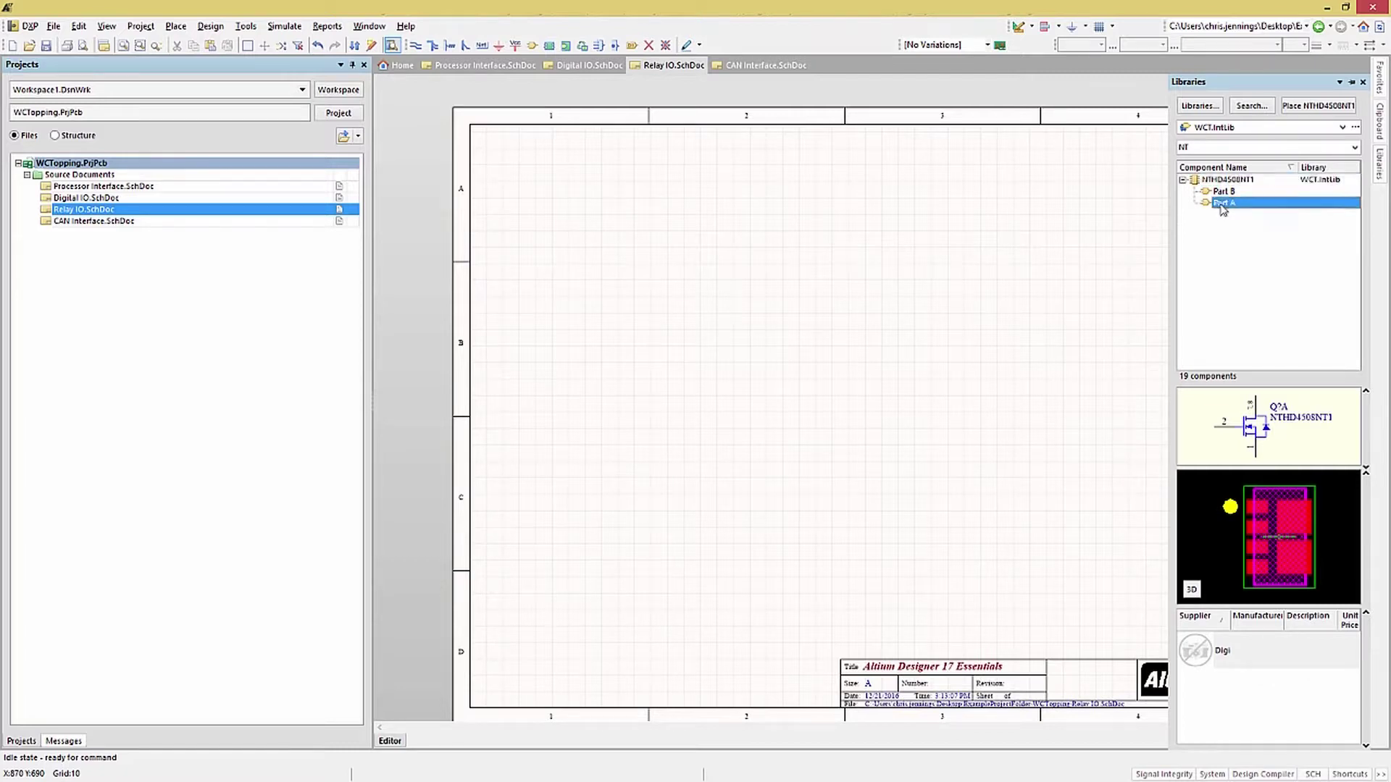
Place both parts of NTHD4508NT1 with designator Q1, part A near the sheet's center and part B well above it.
left_click(1318, 107)
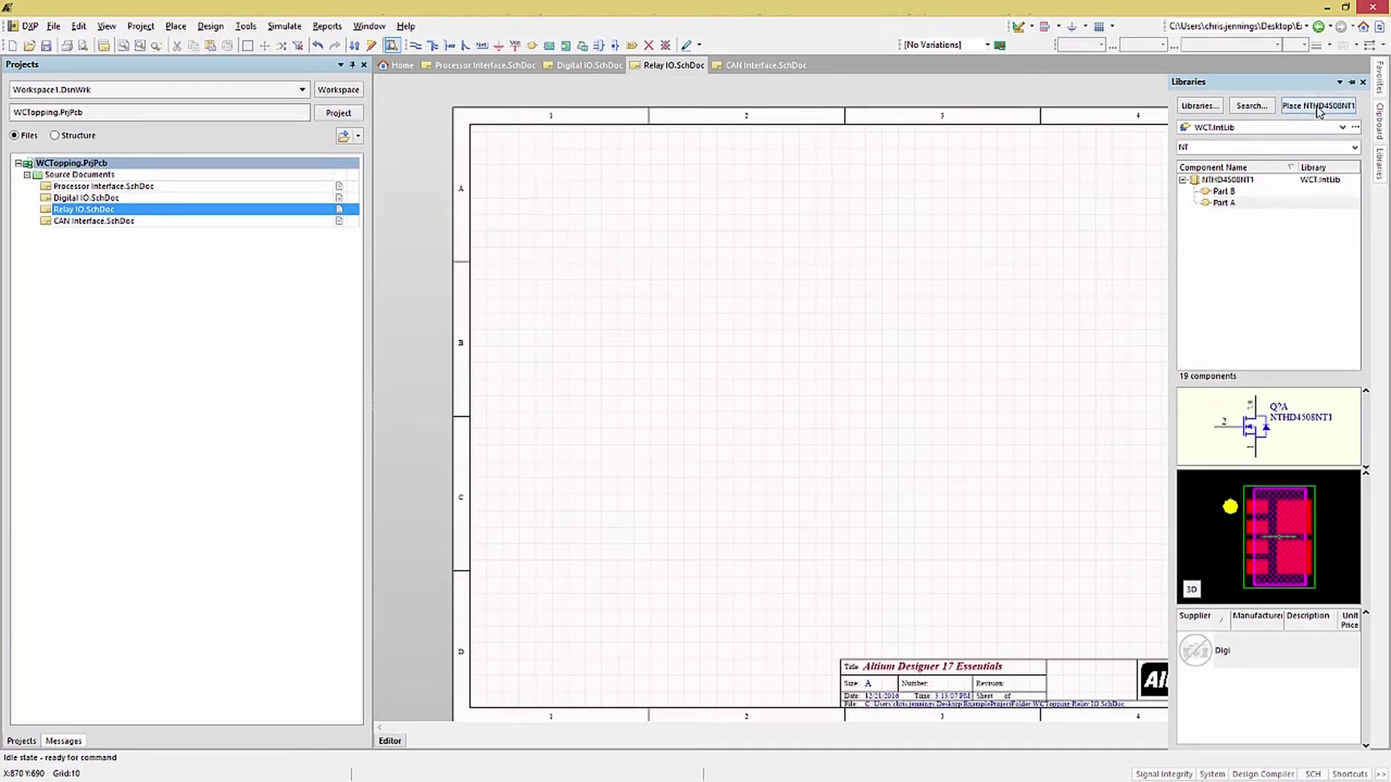
key("Tab")
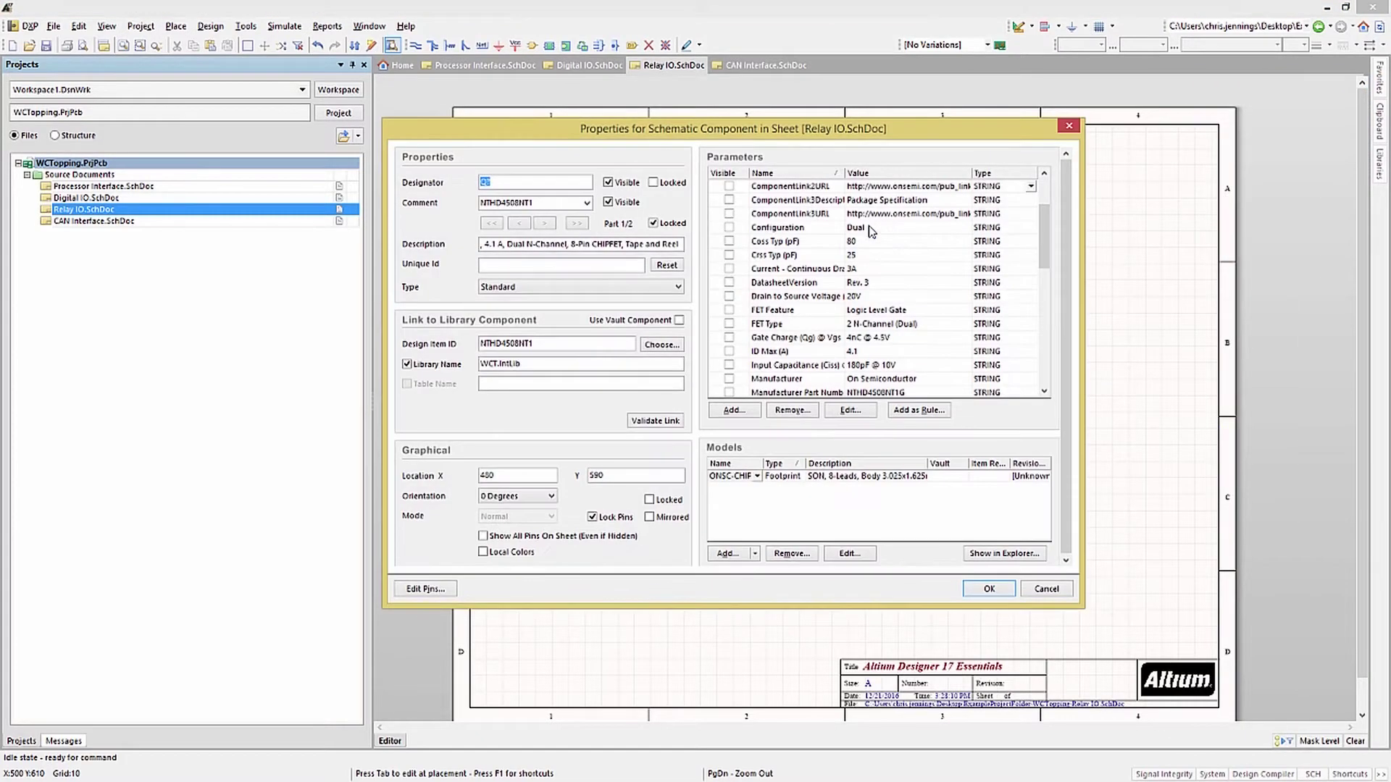
type("Q1")
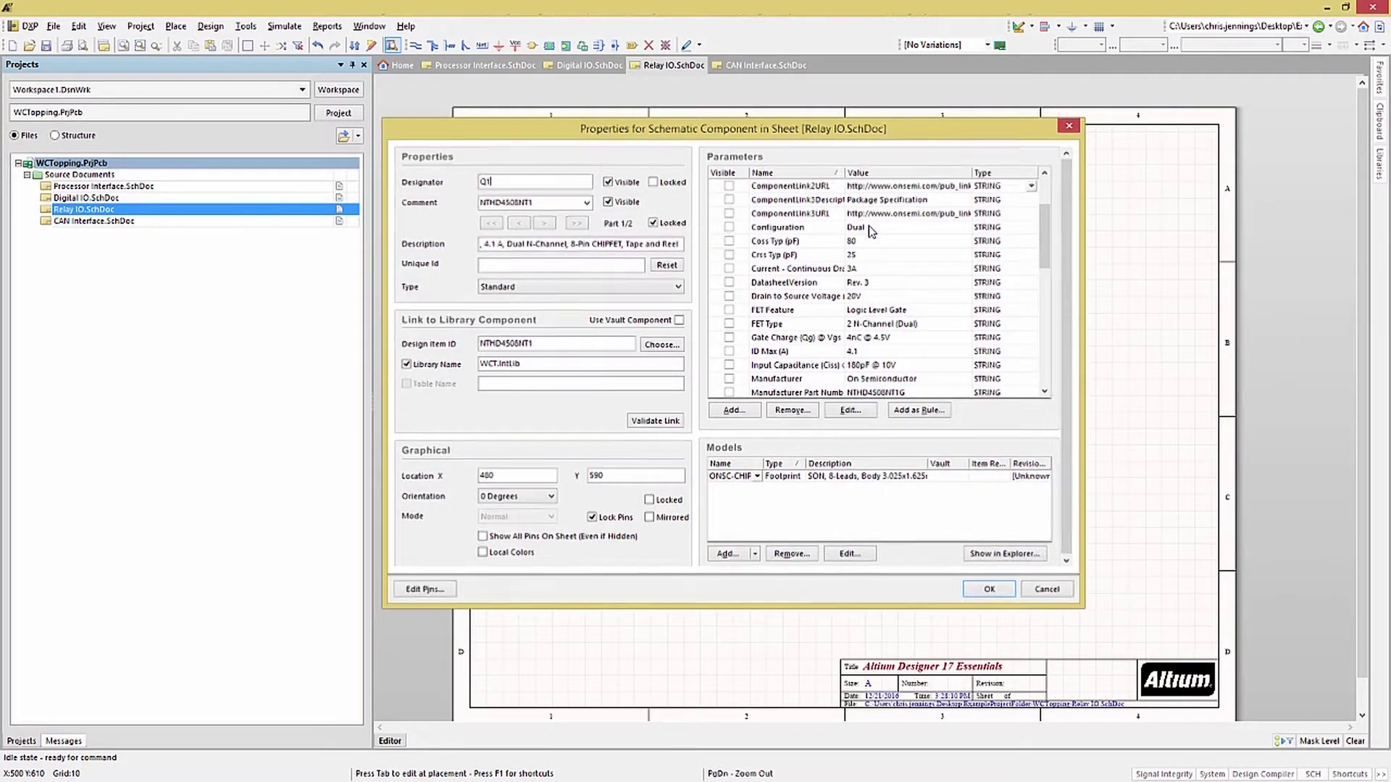
key("Return")
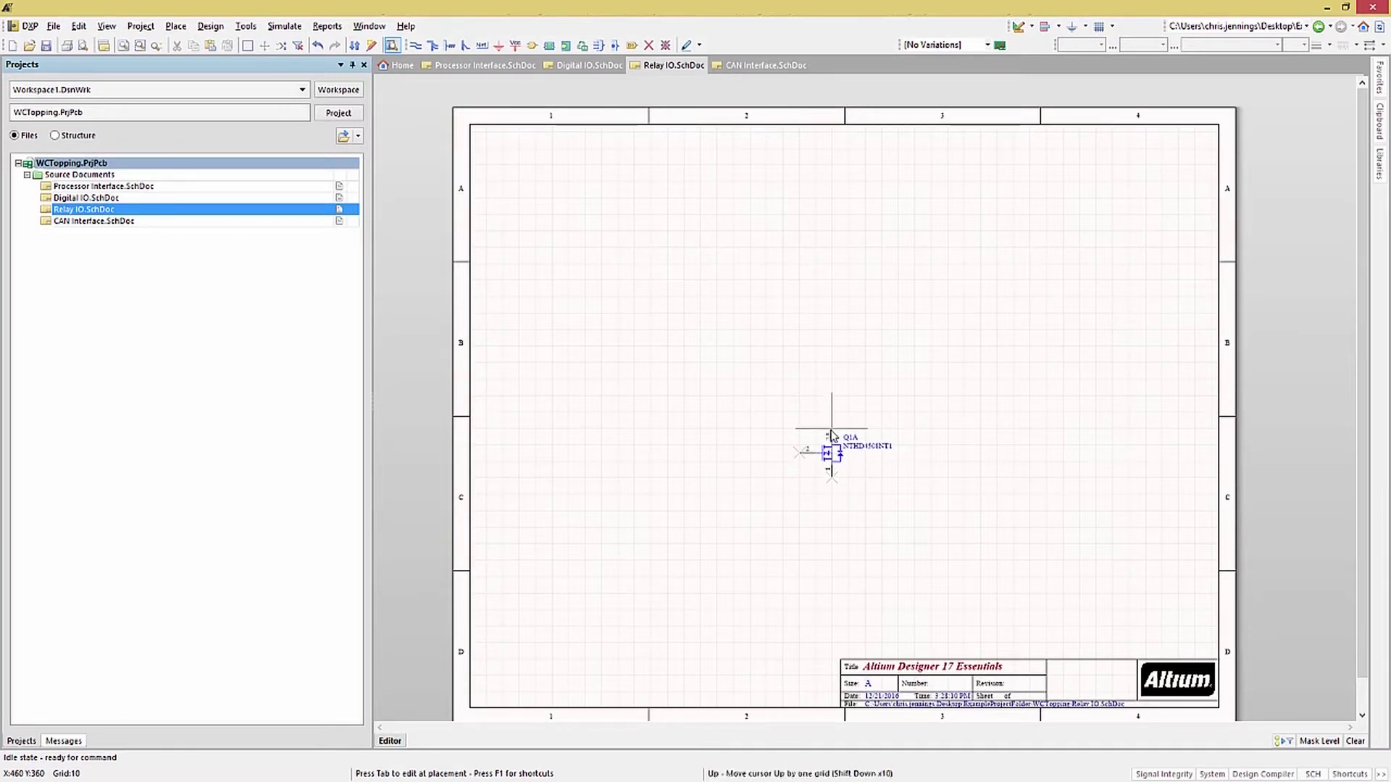
left_click(831, 432)
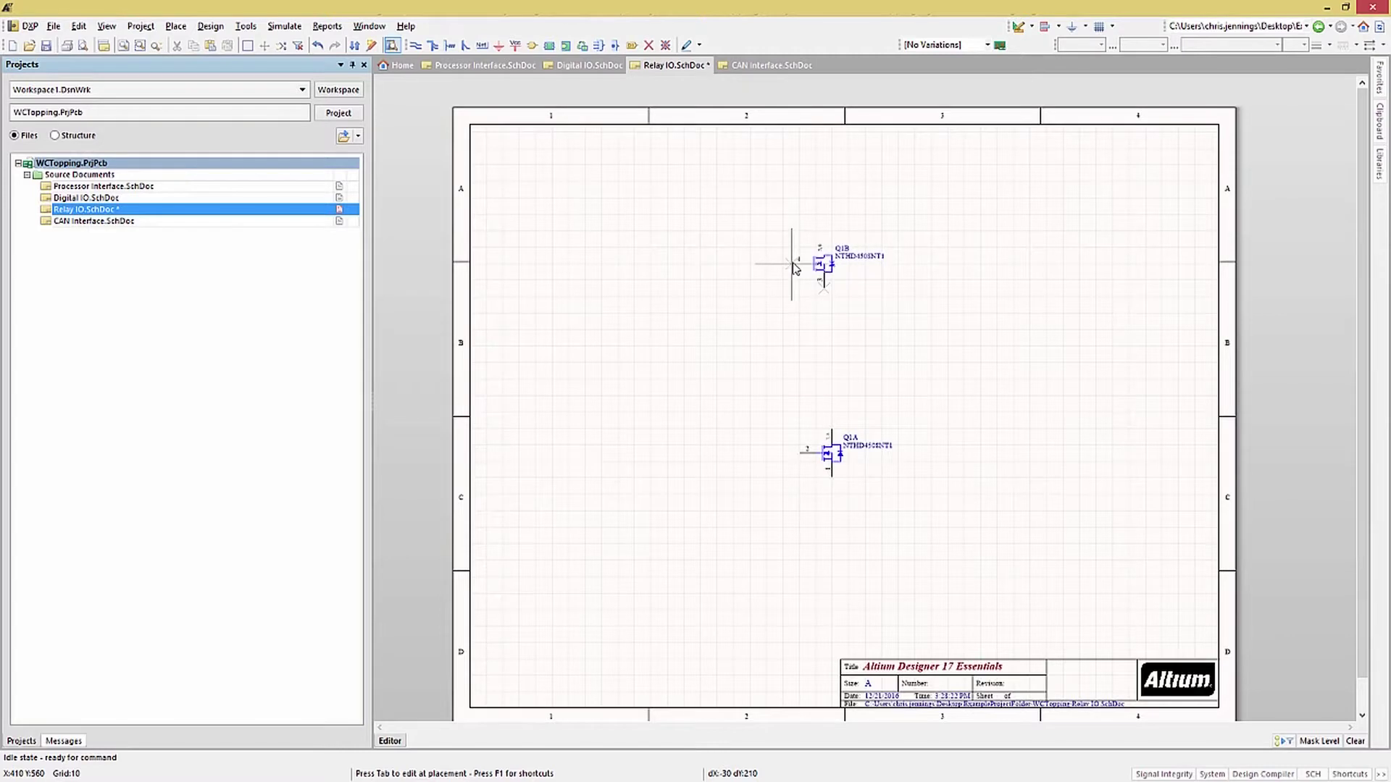
left_click(801, 272)
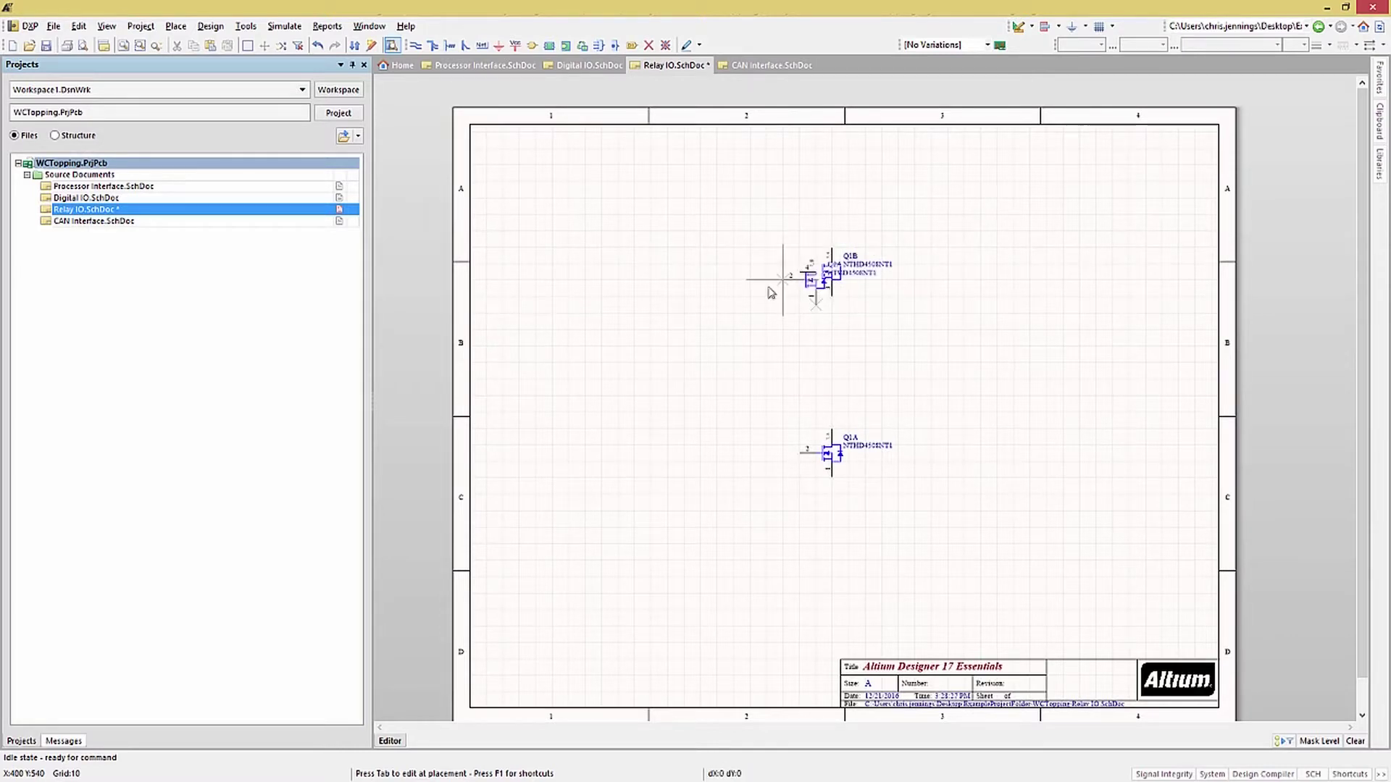
key("Escape")
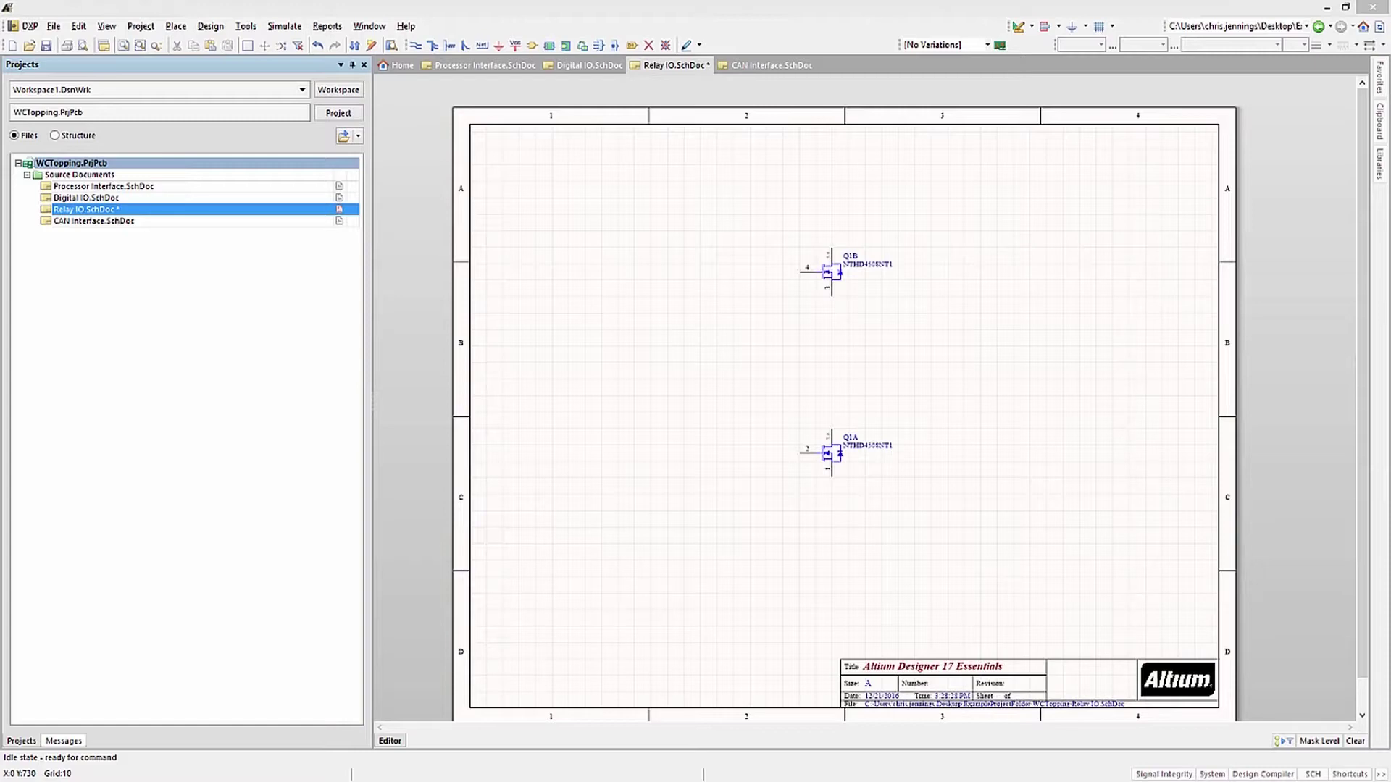
Place two Res1K_0805 resistors with designators starting at RL1, one above transistor Q1B and one above Q1A.
left_click(1380, 163)
left_click(1242, 224)
double_click(1242, 224)
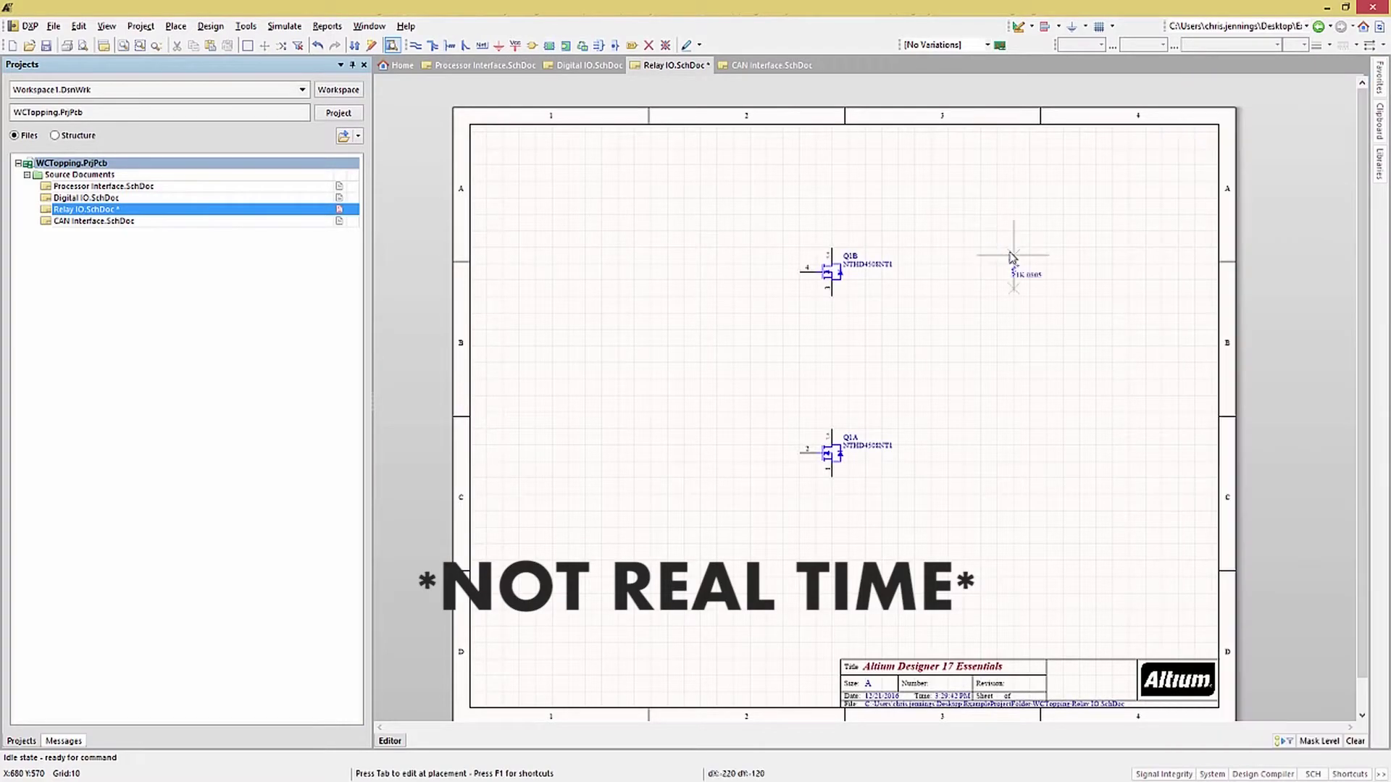
key("Tab")
type("RL1")
key("Return")
left_click(832, 160)
left_click(832, 366)
key("Escape")
Place an LED_Red0603 below each of resistors RL1 and RL2, with designators D1 and D2.
left_click(1380, 163)
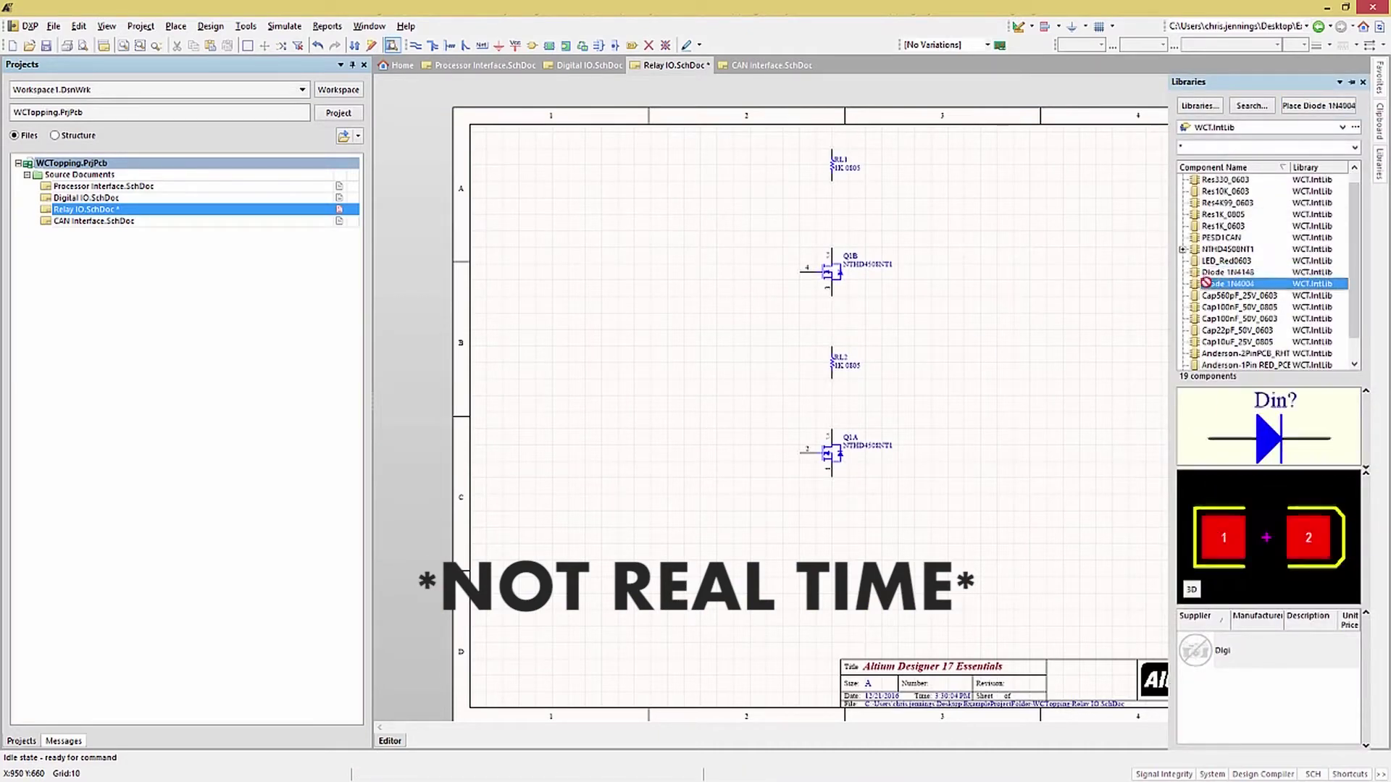
double_click(1226, 261)
left_click(831, 203)
left_click(832, 400)
double_click(832, 203)
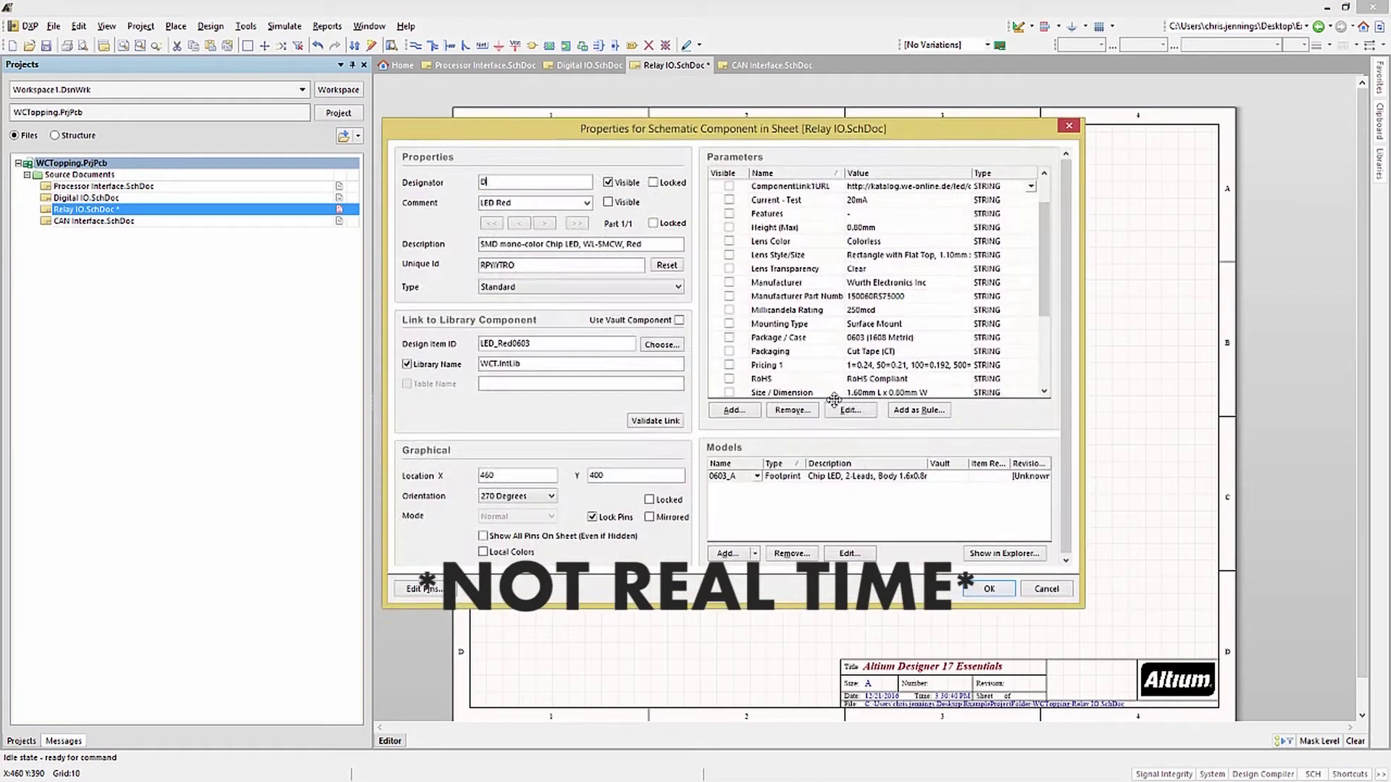
left_click(1025, 661)
Place two upright 100V 1A Fast Diodes, DI1 and DI2, to the right of LEDs D1 and D2.
left_click(1380, 163)
left_click(1228, 272)
double_click(1228, 272)
key("Tab")
key("Return")
left_click(931, 227)
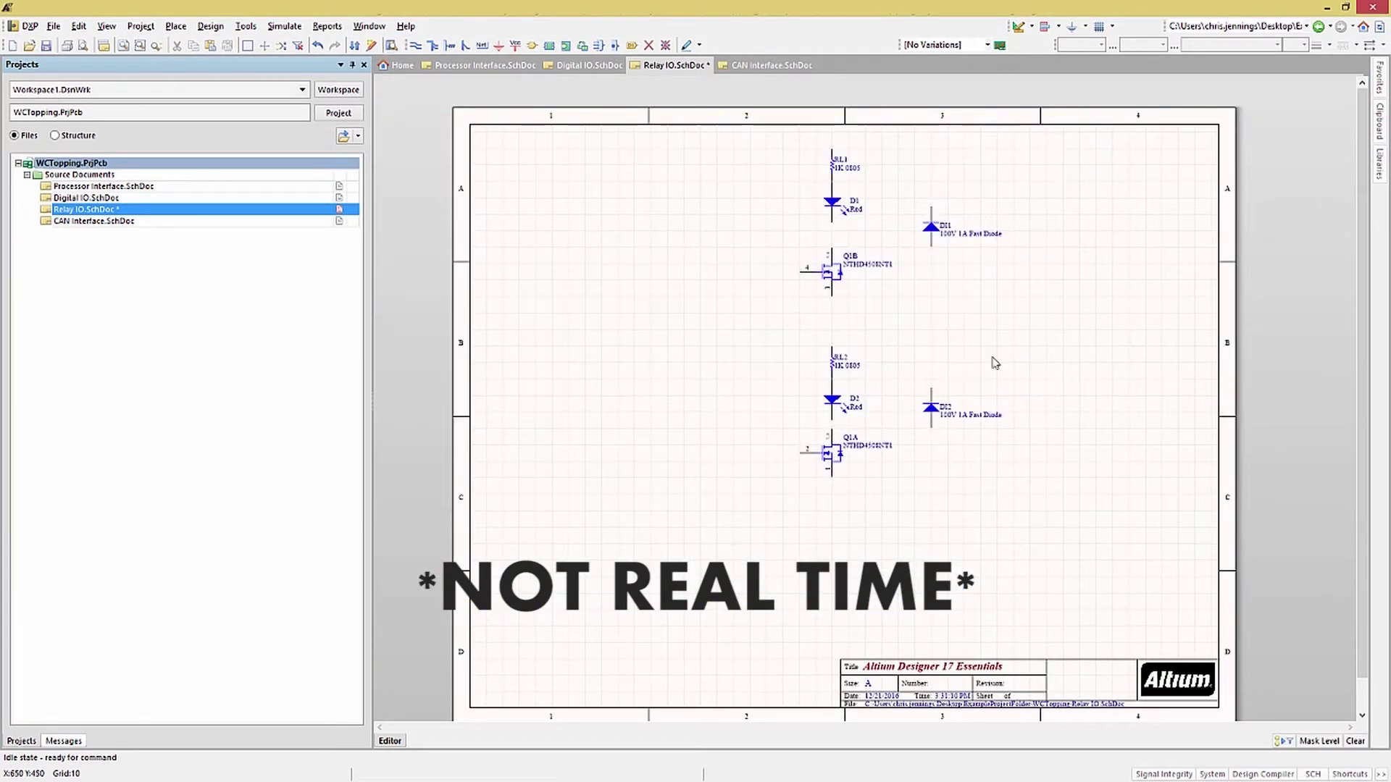
left_click(931, 409)
key("Escape")
Place two one-pin Anderson connectors to the right of diodes DI1 and DI2, with designators starting at RLY1_Rtn.
left_click(1380, 163)
scroll(1354, 262, "down", 2)
left_click(1239, 358)
double_click(1239, 358)
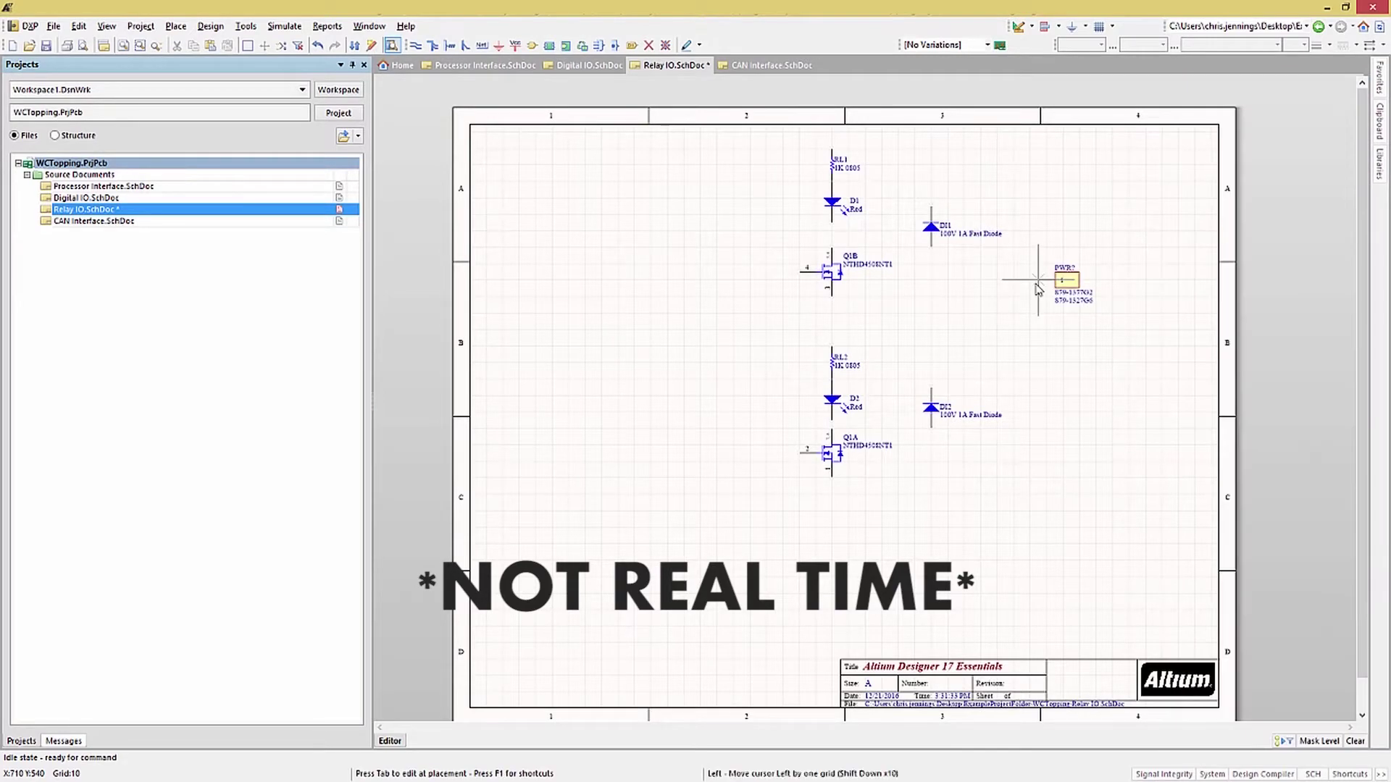
key("Tab")
type("RLY1_Rtn")
key("Return")
left_click(1016, 247)
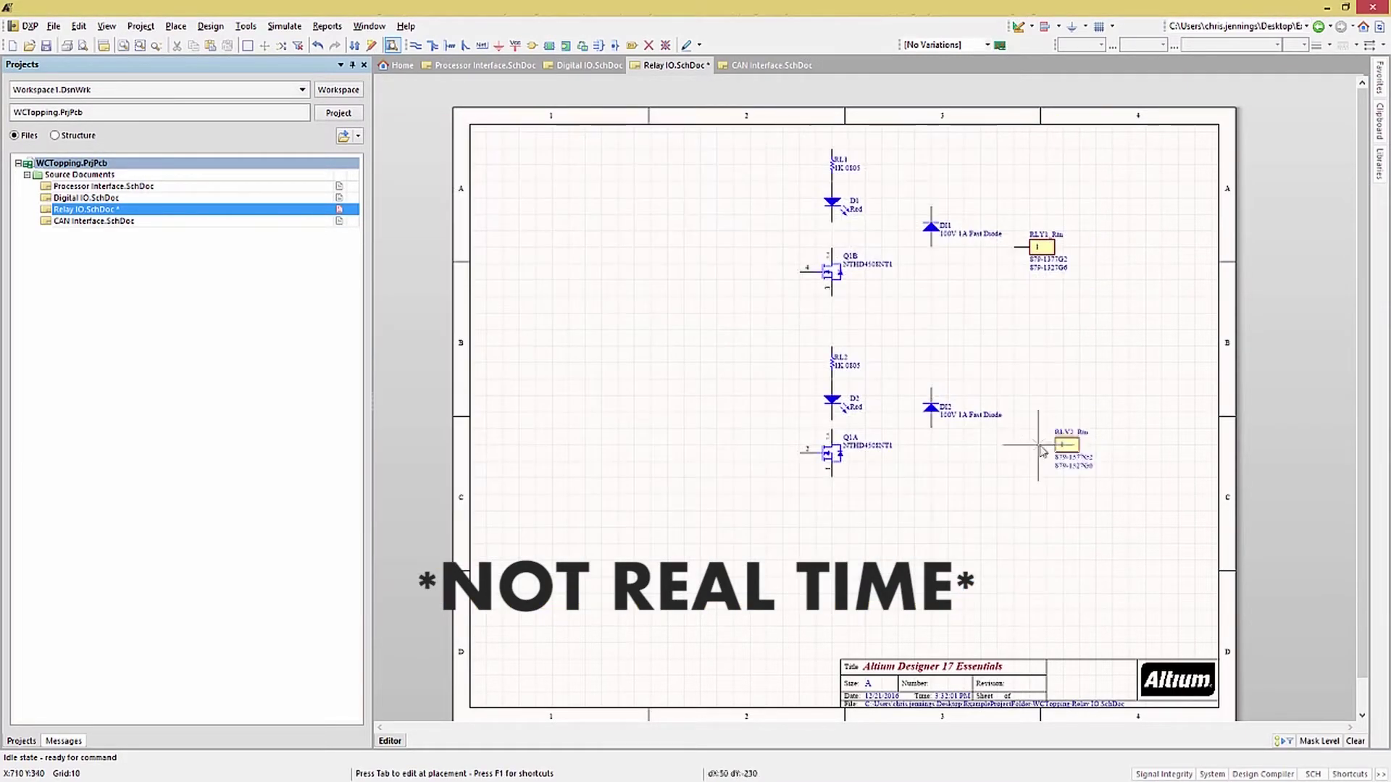
left_click(1033, 428)
key("Escape")
Place an Anderson-1Pin RED_PCB_RHT connector above each relay return connector, with designators RLY1_12V and RLY2_12V.
left_click(1380, 163)
double_click(1239, 341)
key("Tab")
type("RLY1_12V")
key("Return")
left_click(1016, 198)
key("Tab")
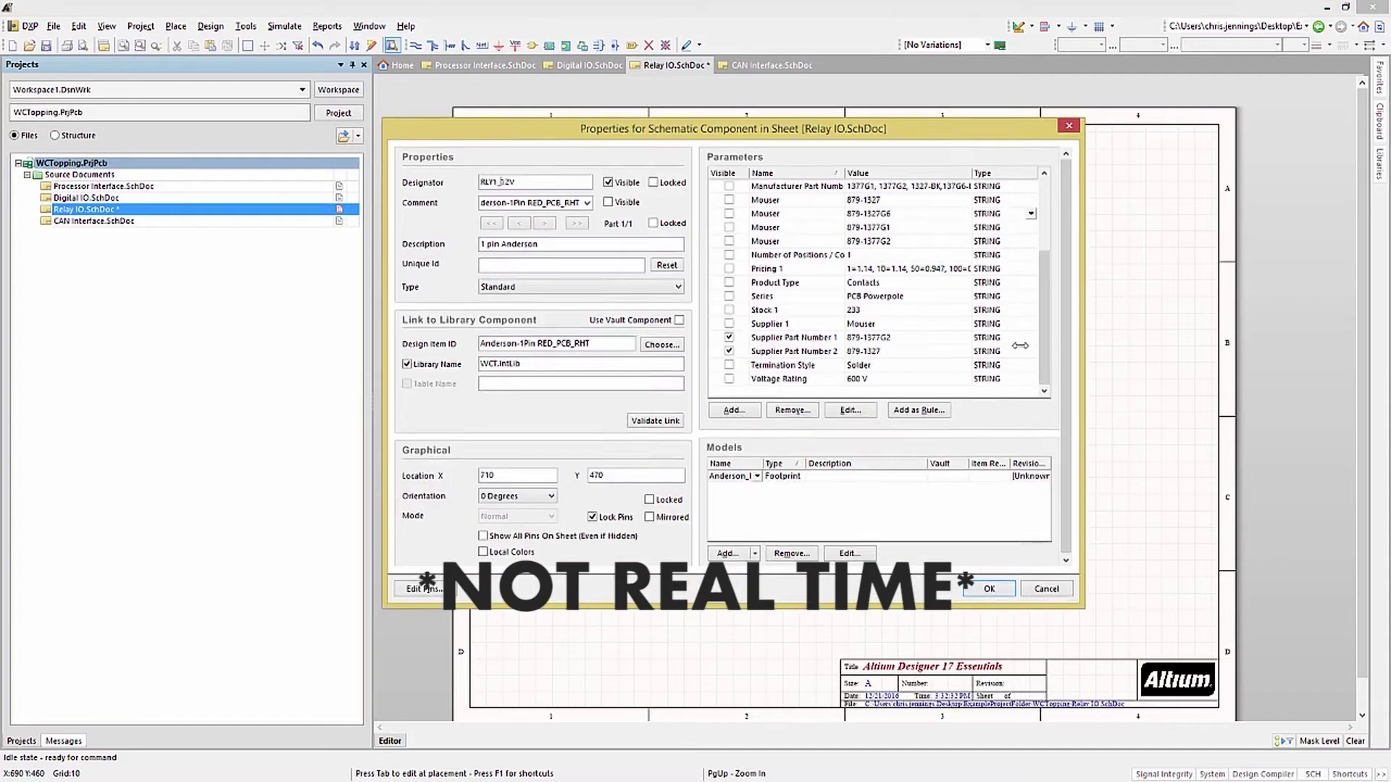
key("Return")
left_click(1032, 379)
key("Escape")
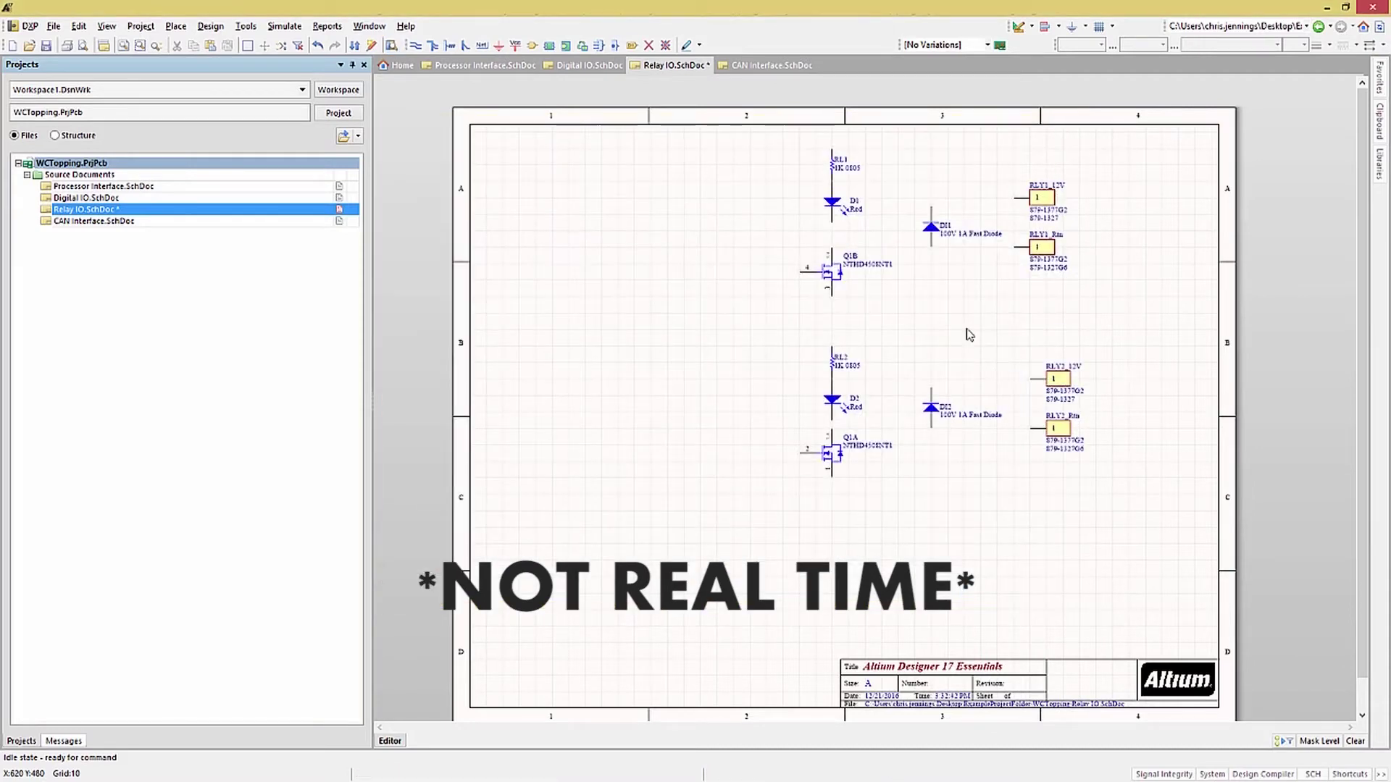
Save the Relay IO sheet and open the CAN Interface schematic.
left_click(54, 48)
left_click(84, 221)
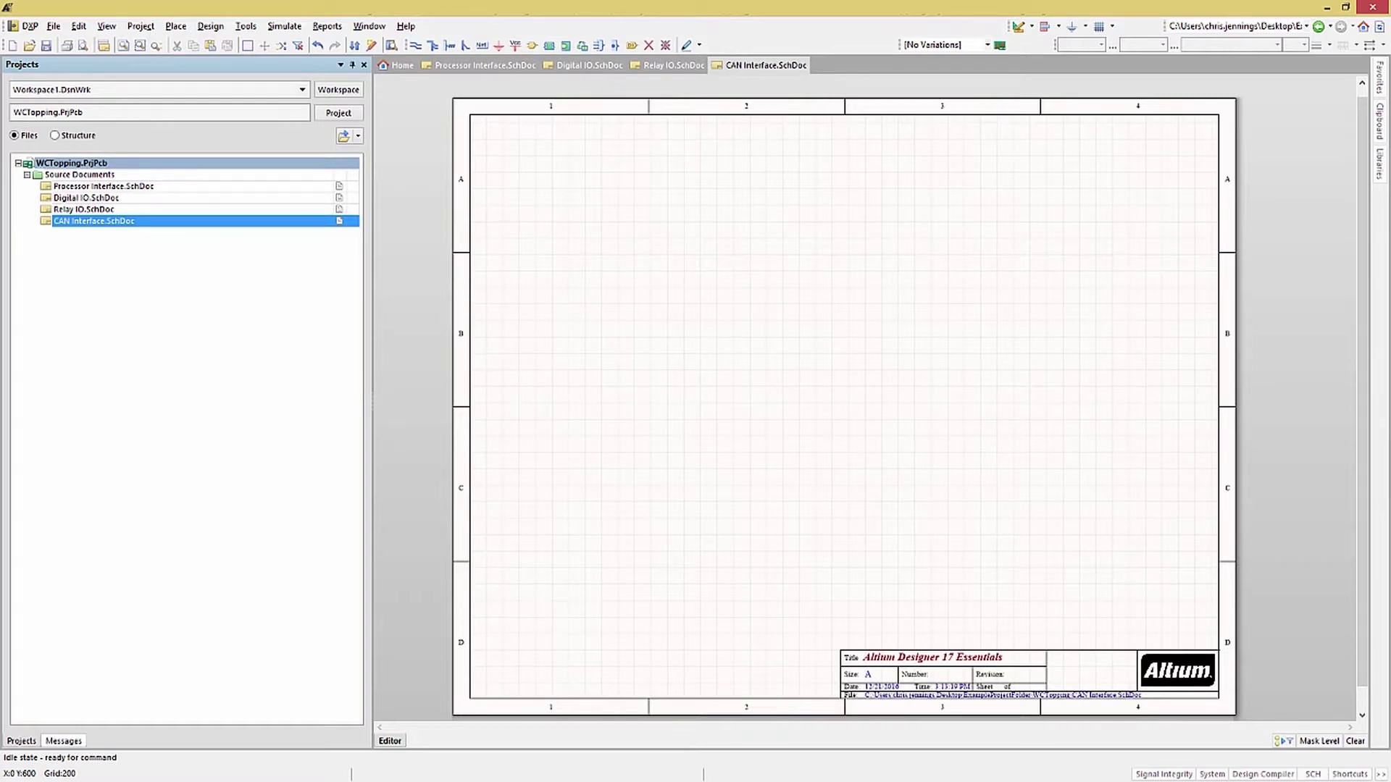
Switch to Acrobat Reader, review the MCP2515 and MCP2551 datasheets, and return to the CAN Interface sheet in Altium Designer.
key("alt+Tab")
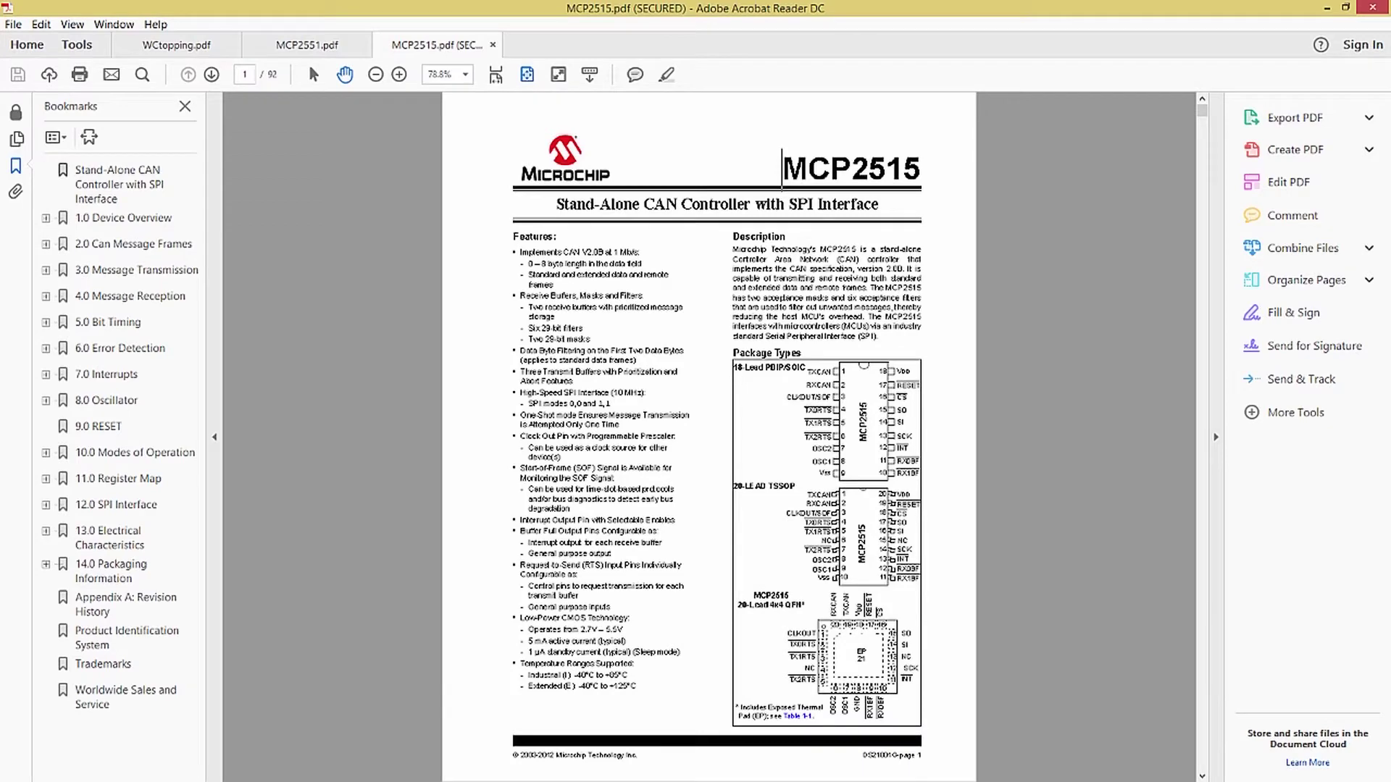
left_click(303, 47)
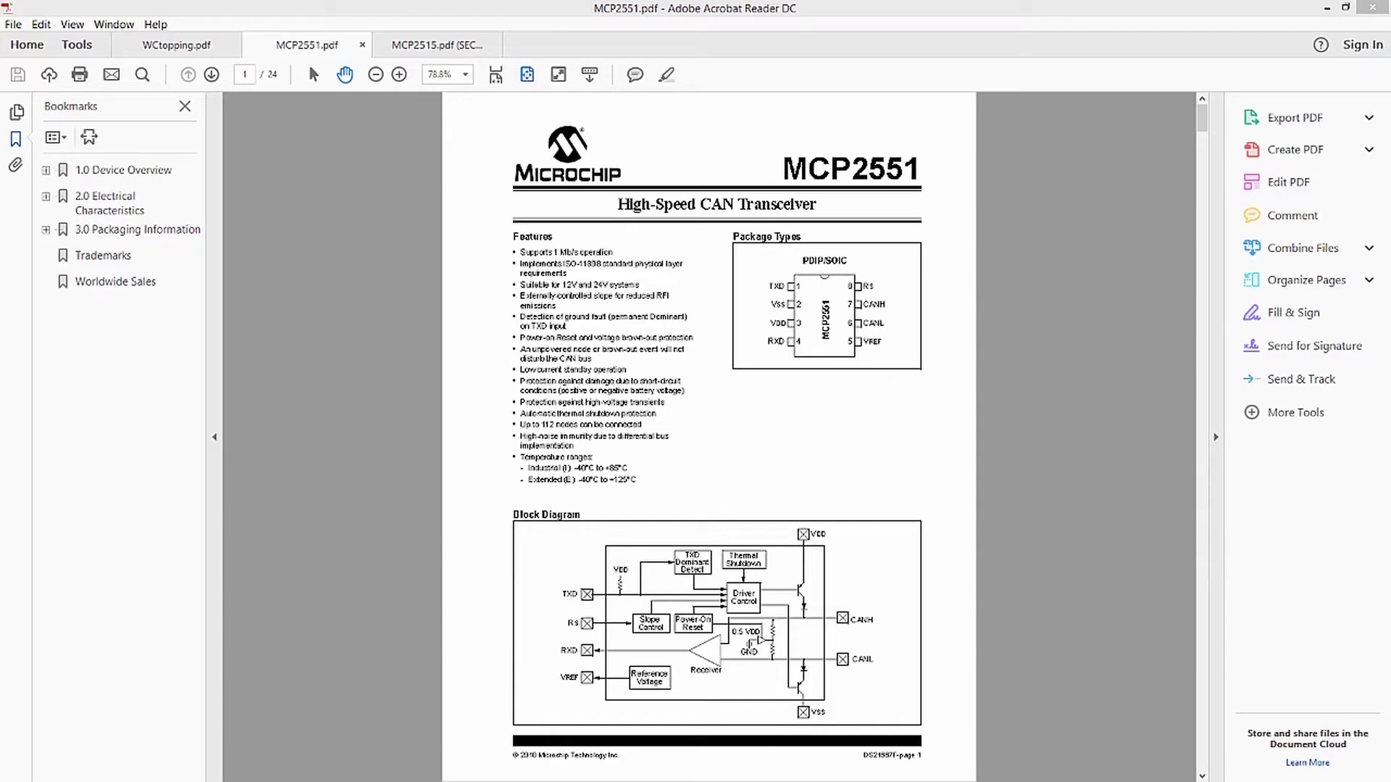
key("alt+Tab")
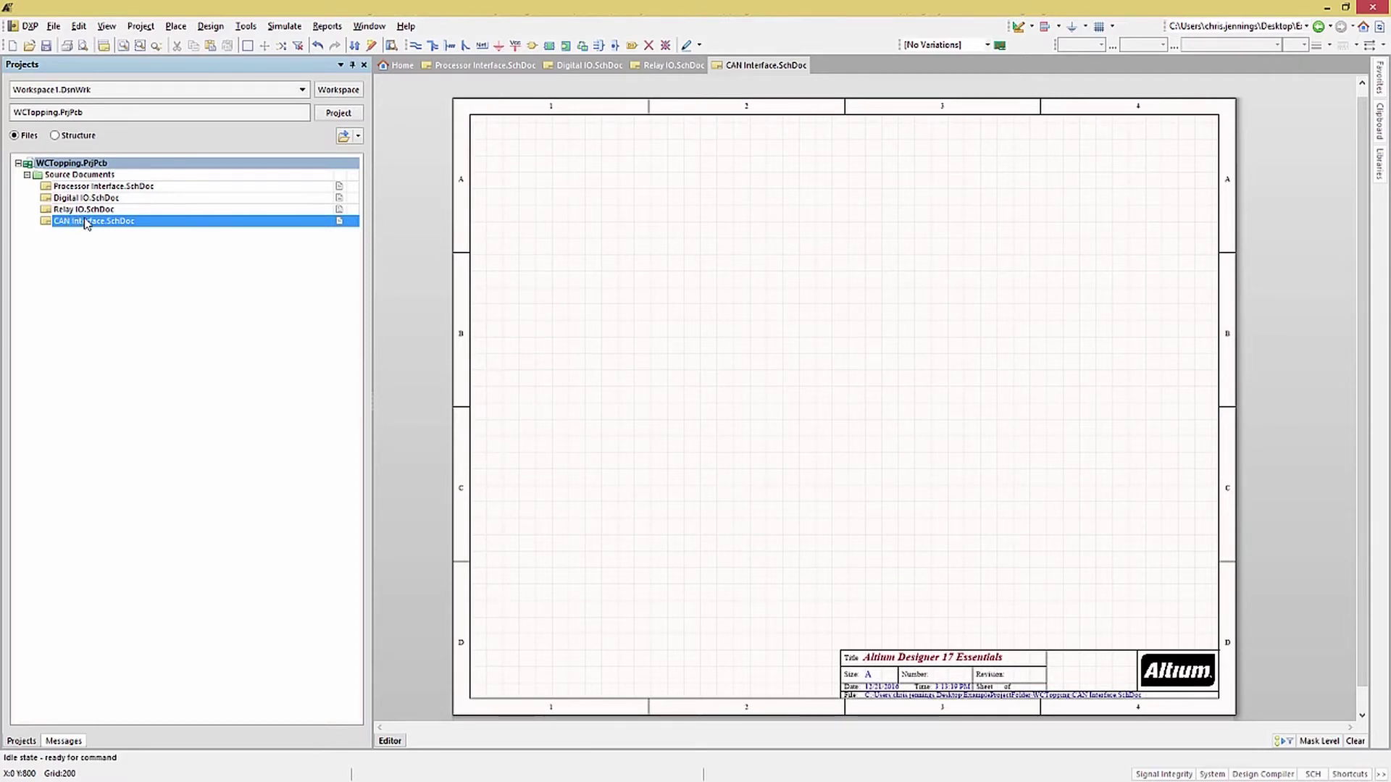
Add the Altium Content Vault to the Data Management vault preferences and accept the change.
left_click(30, 27)
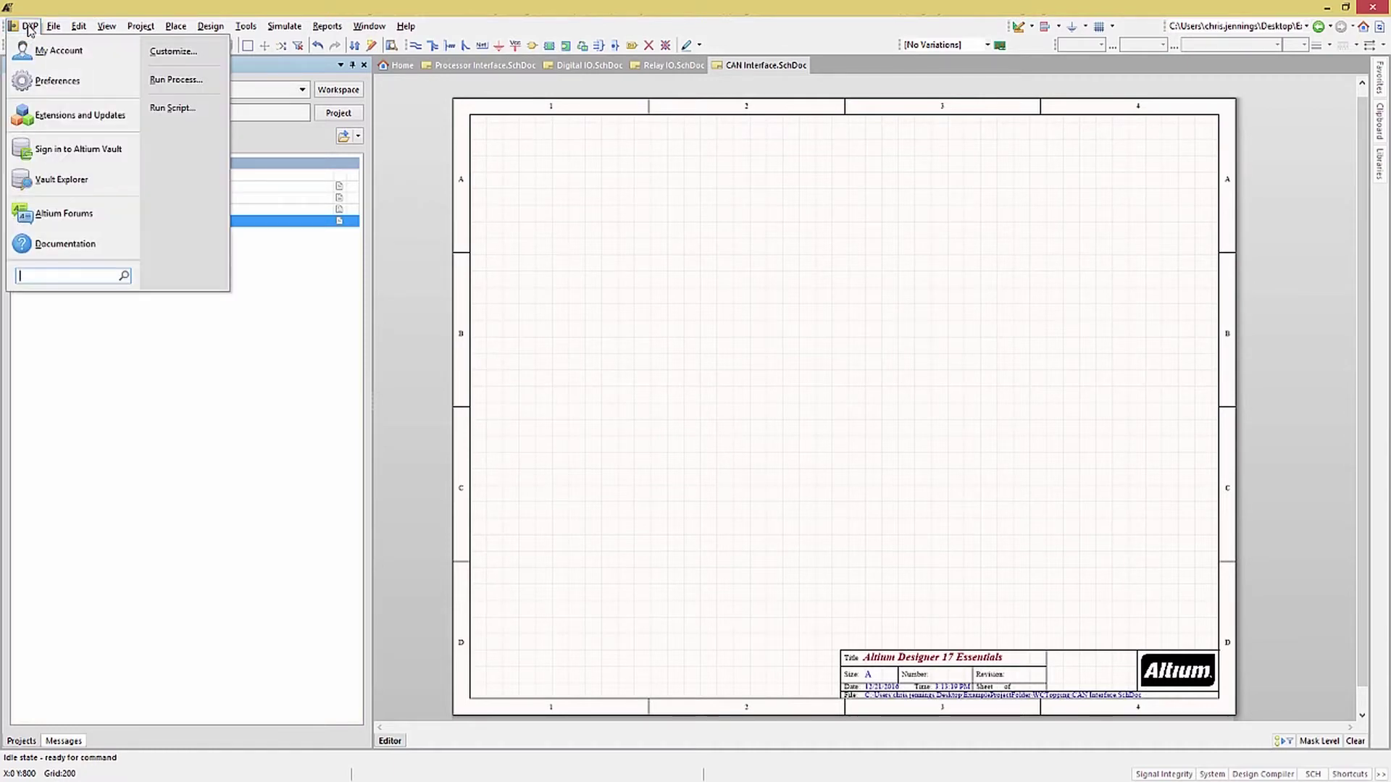
left_click(58, 81)
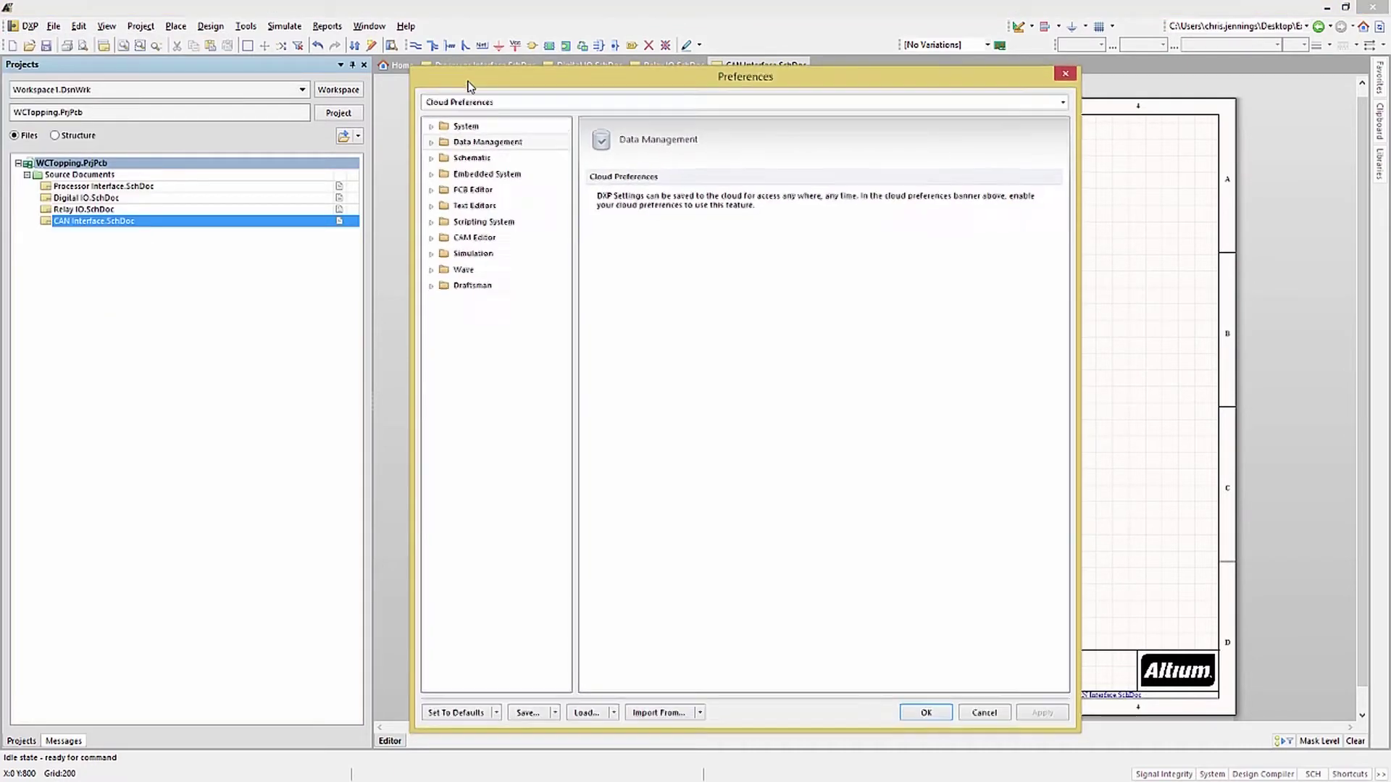
left_click(431, 143)
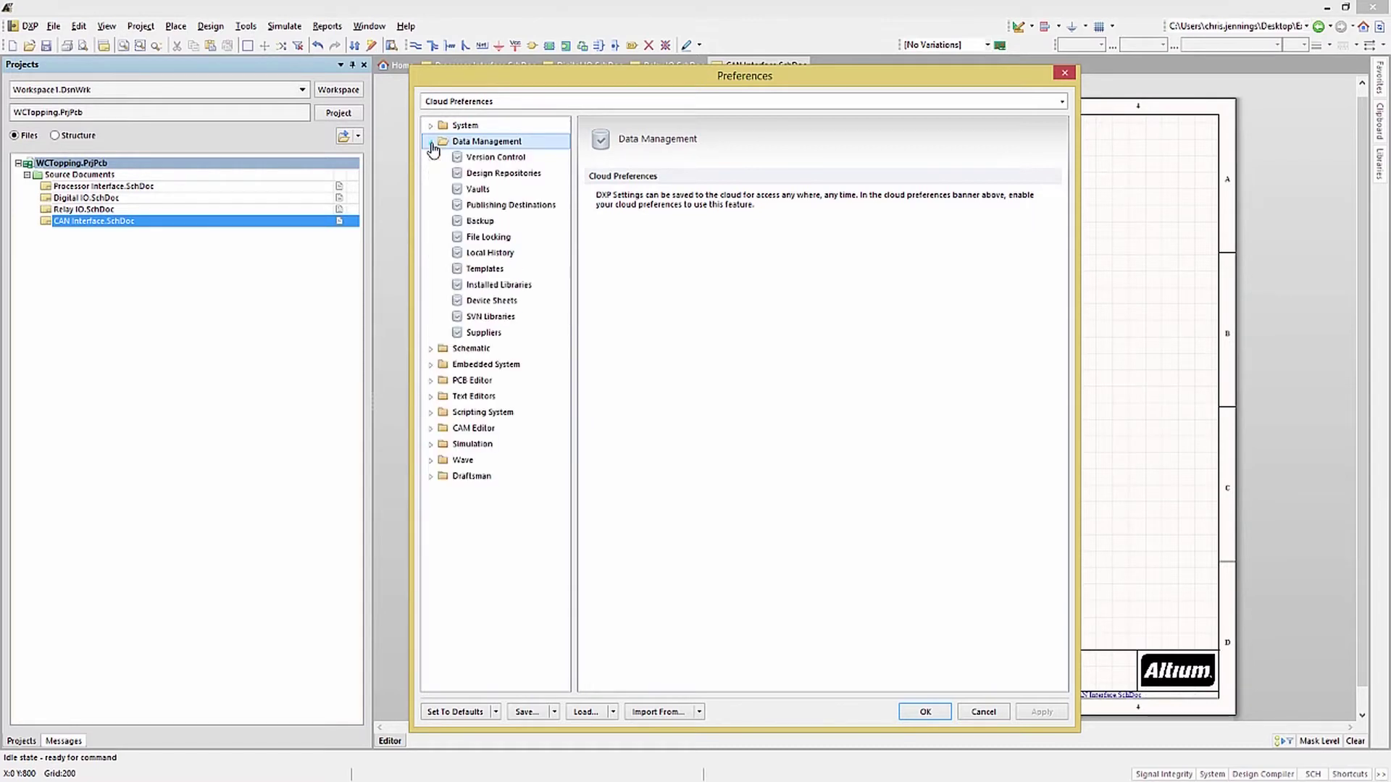
left_click(475, 190)
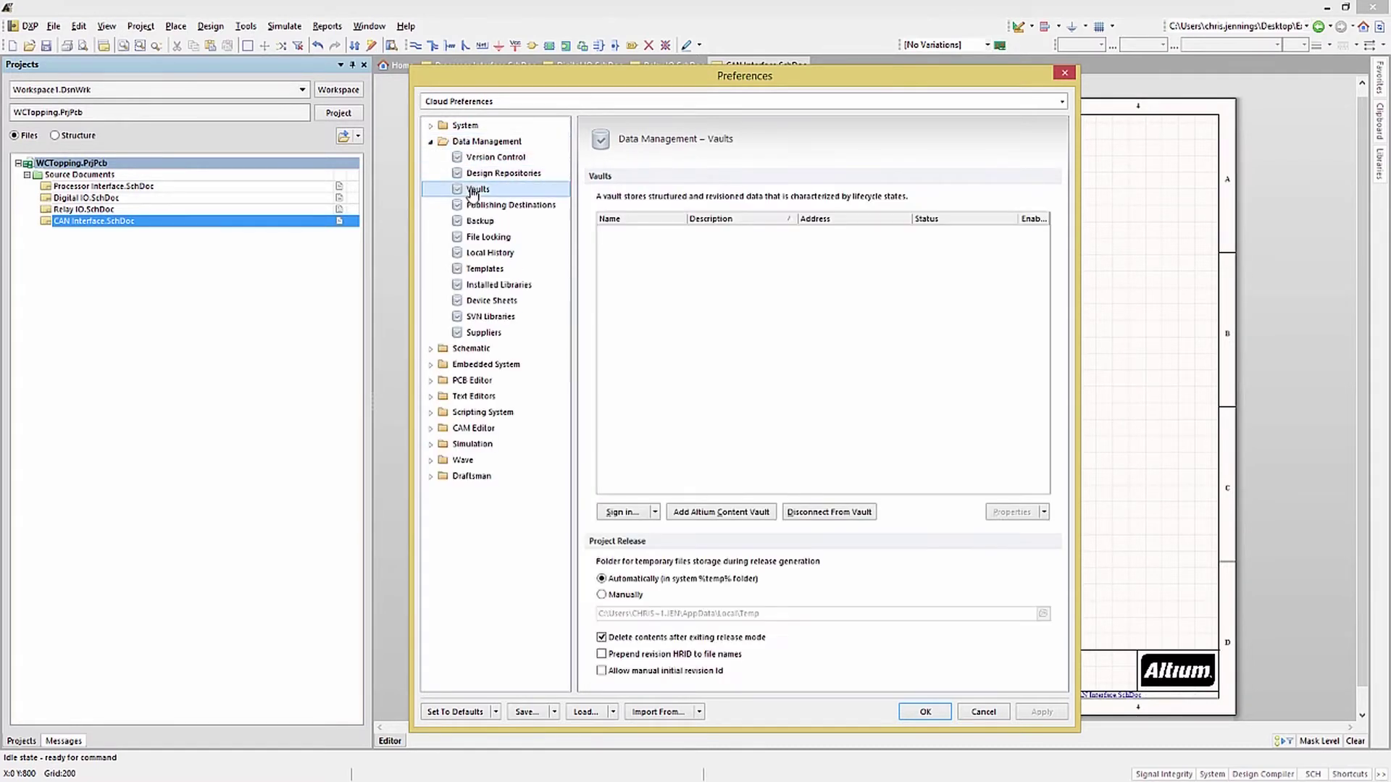
left_click(708, 512)
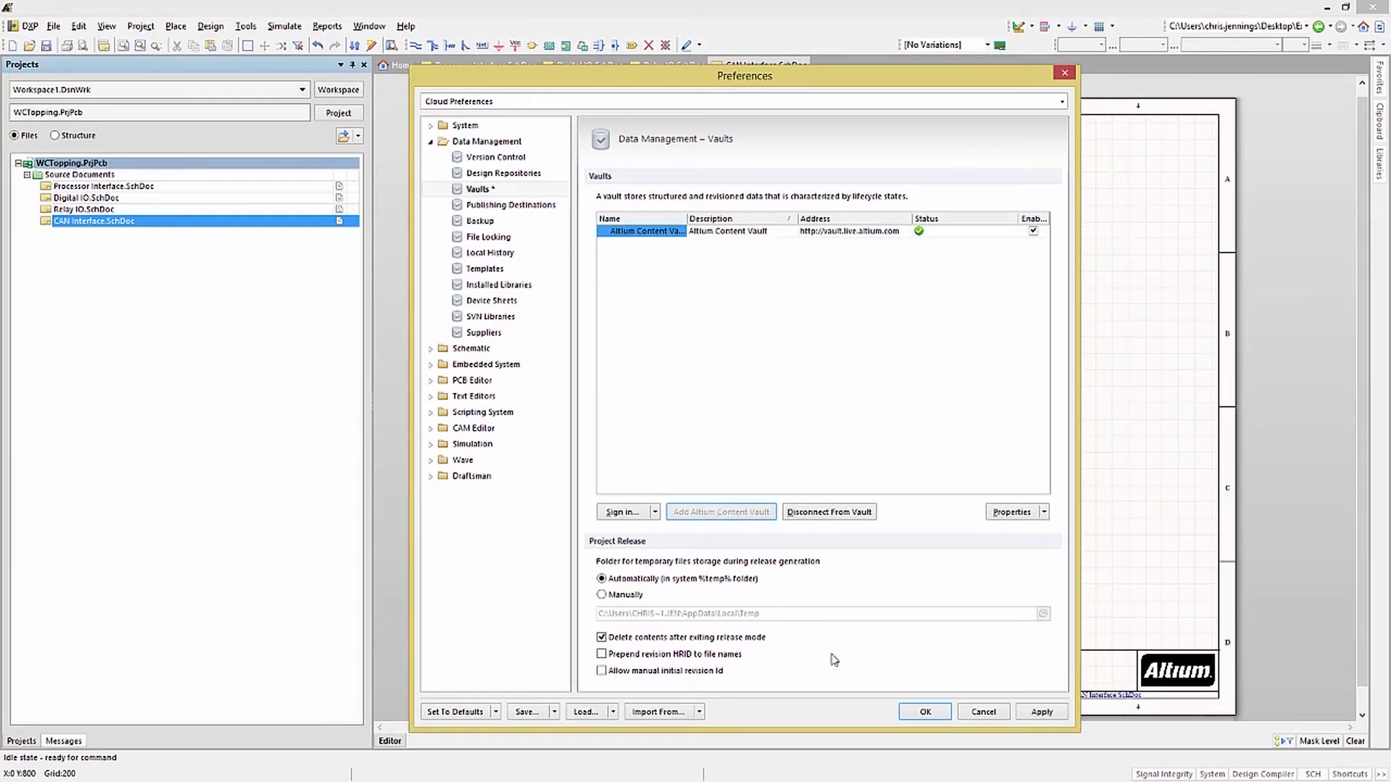
left_click(926, 713)
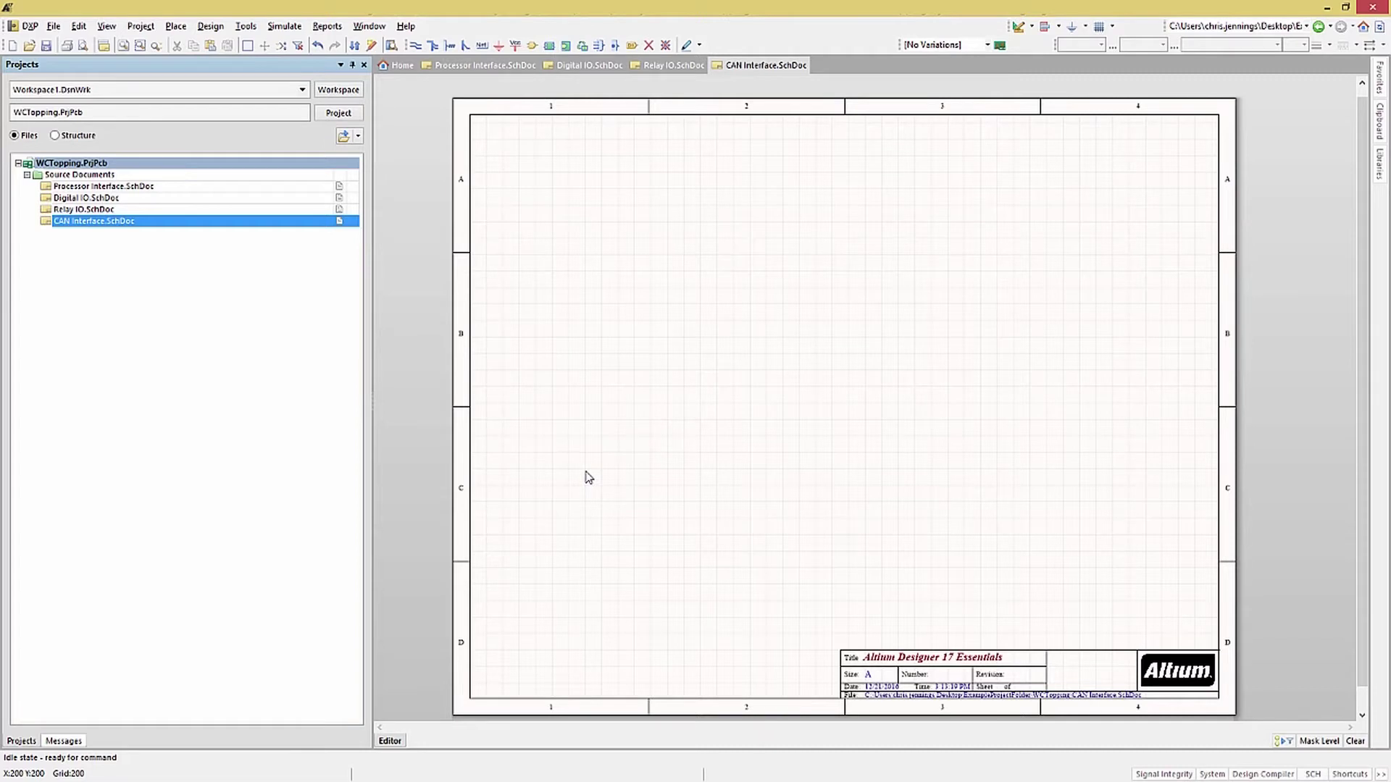
Open the Vault Explorer, widen it, and search the Altium Content Vault for MCP2515.
left_click(32, 29)
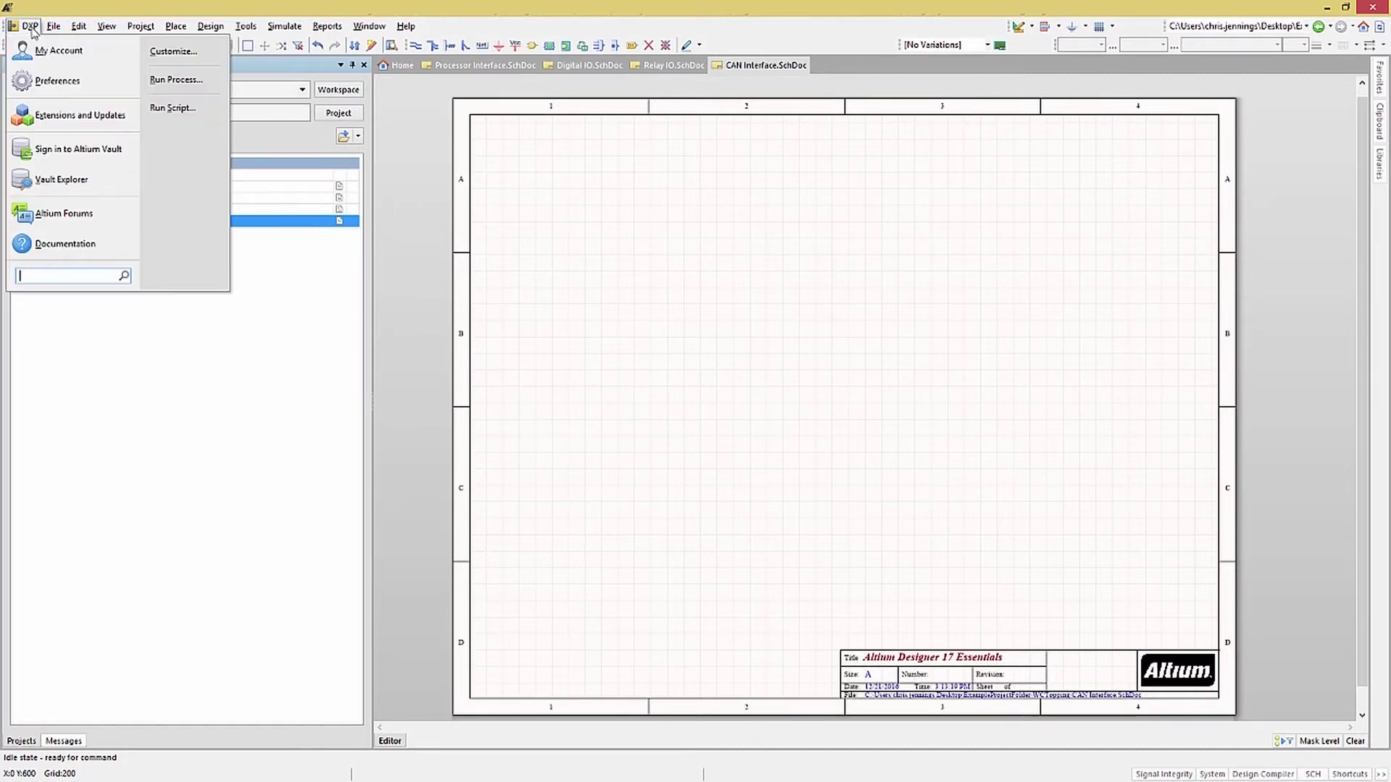
left_click(63, 182)
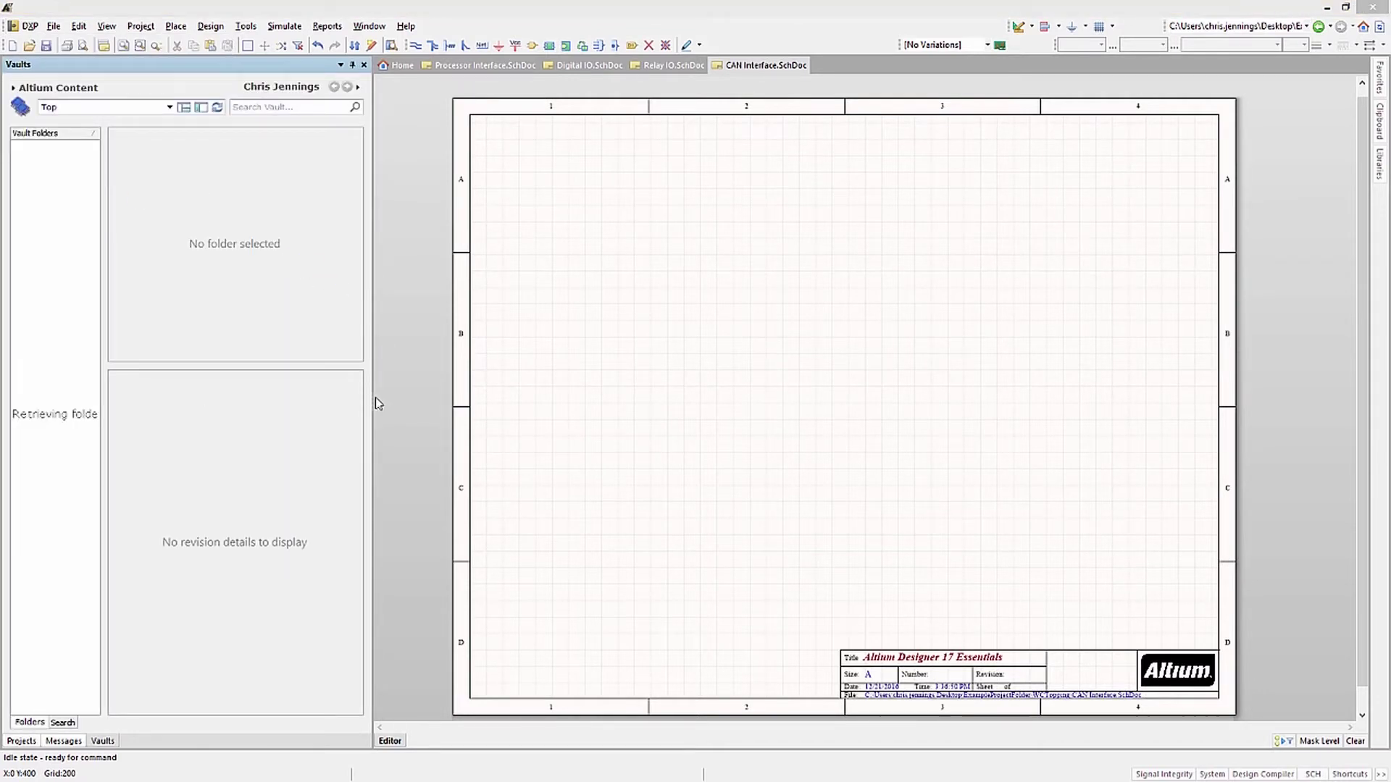
left_click_drag(369, 398, 550, 405)
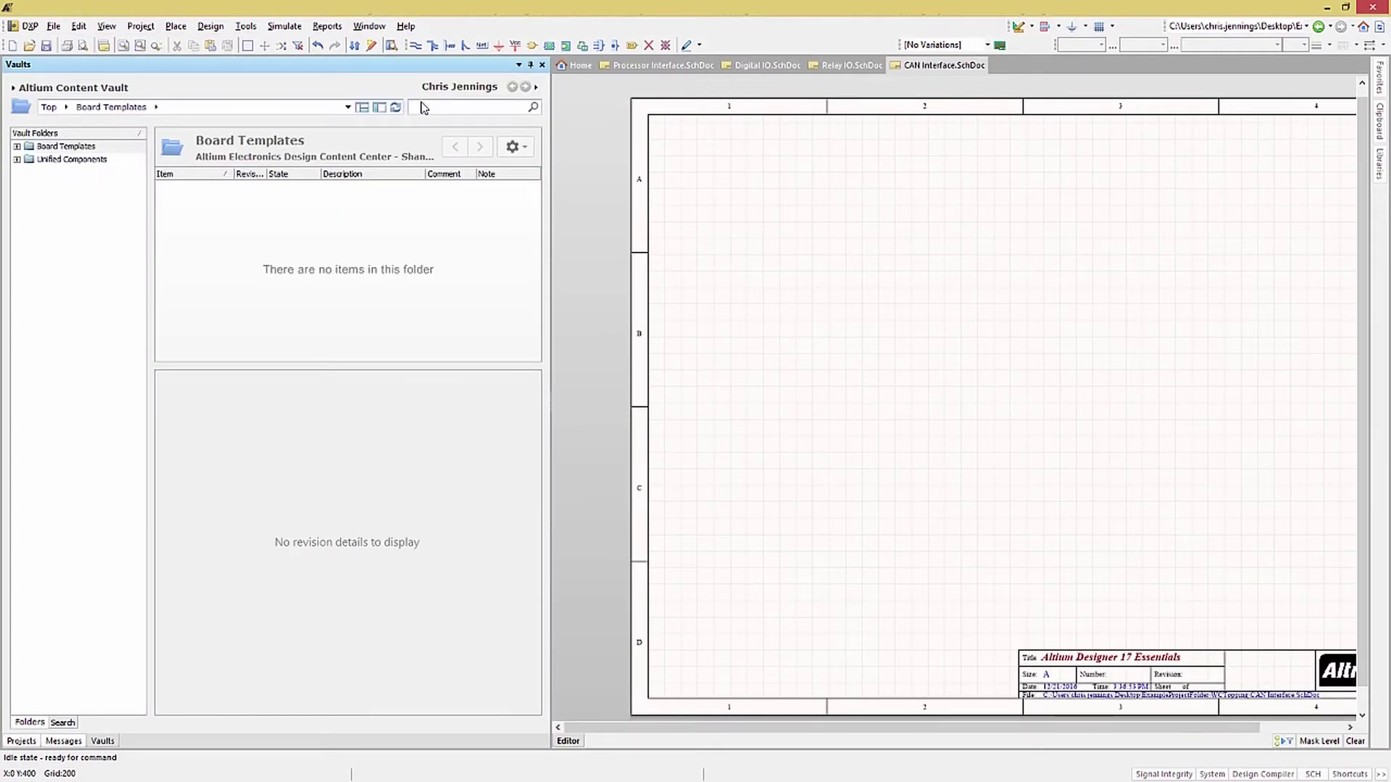
left_click(423, 107)
type("MCP2515")
key("Return")
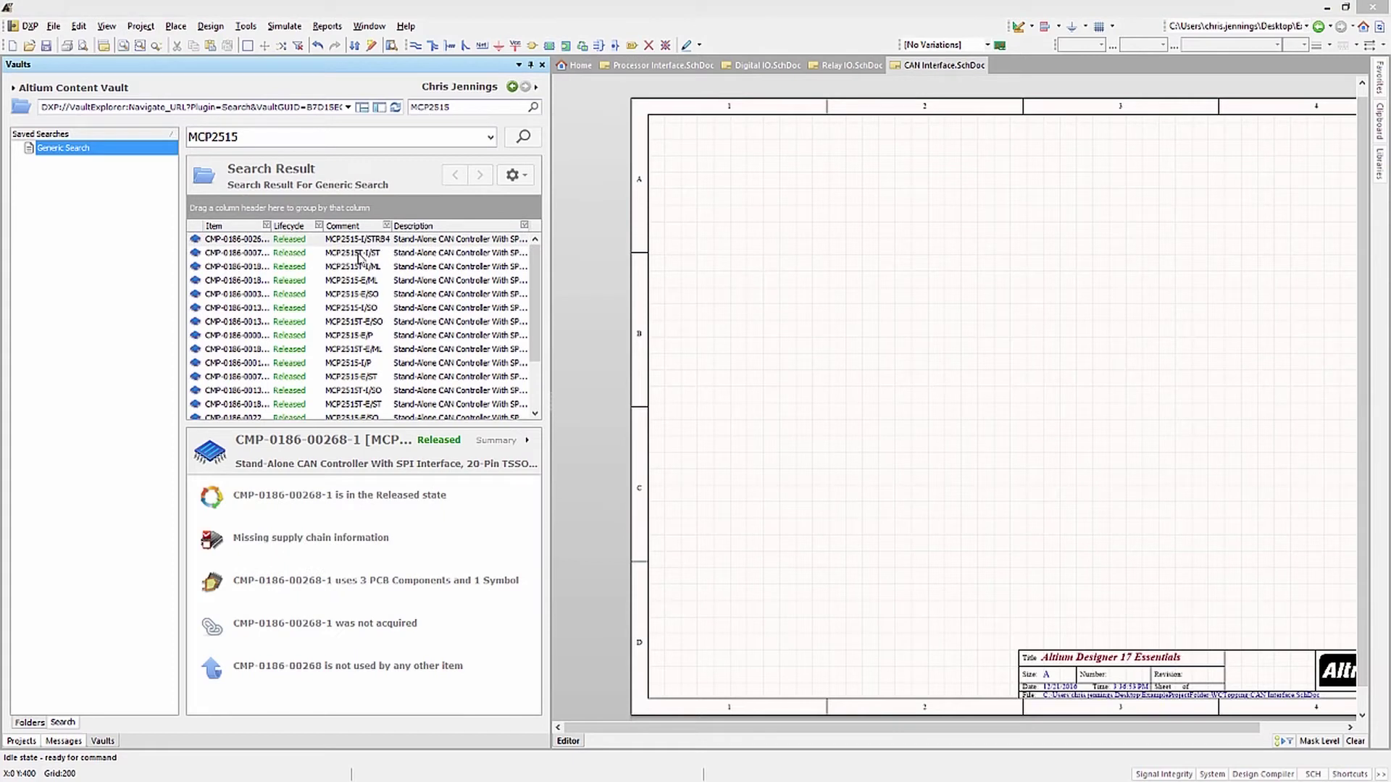
Place one MCP2515T-I/ST CAN controller from the vault near the middle of the CAN Interface sheet.
left_click(357, 255)
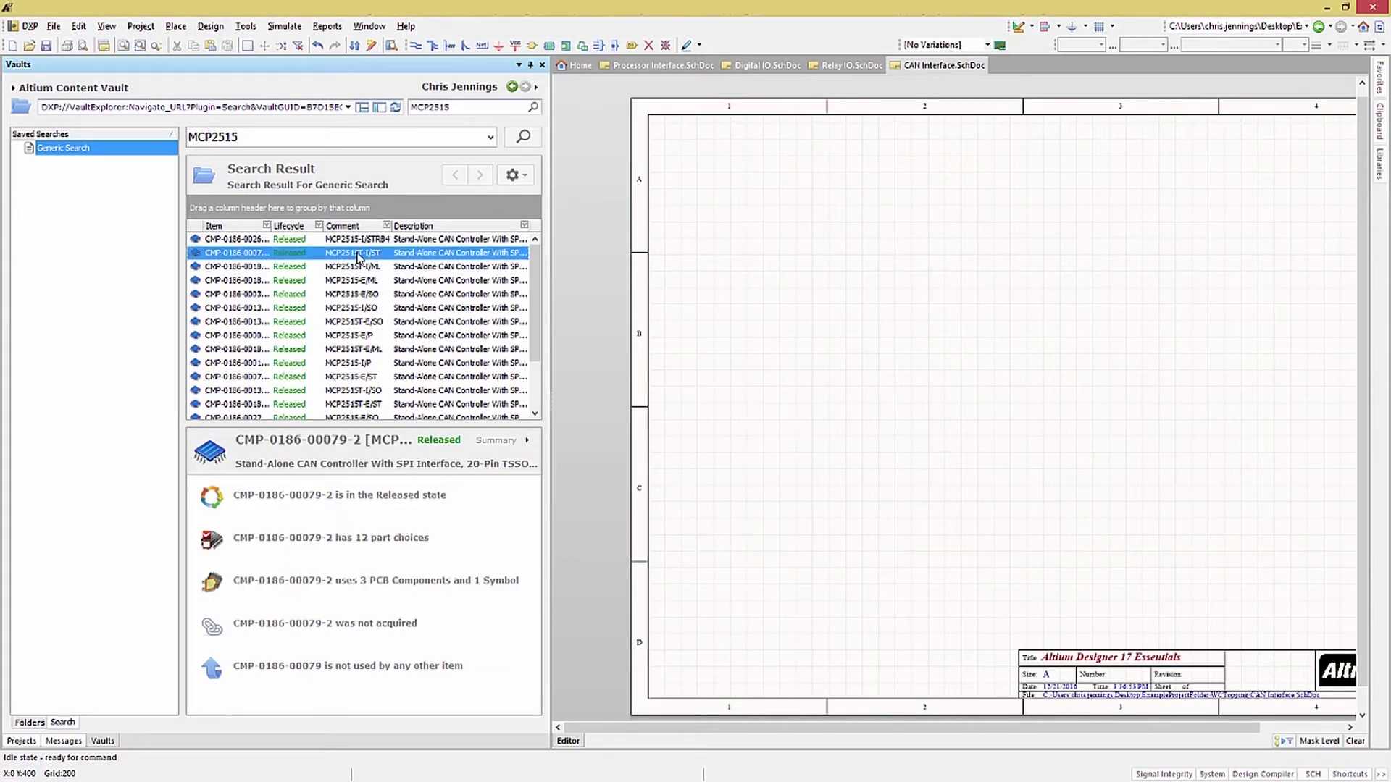
right_click(358, 256)
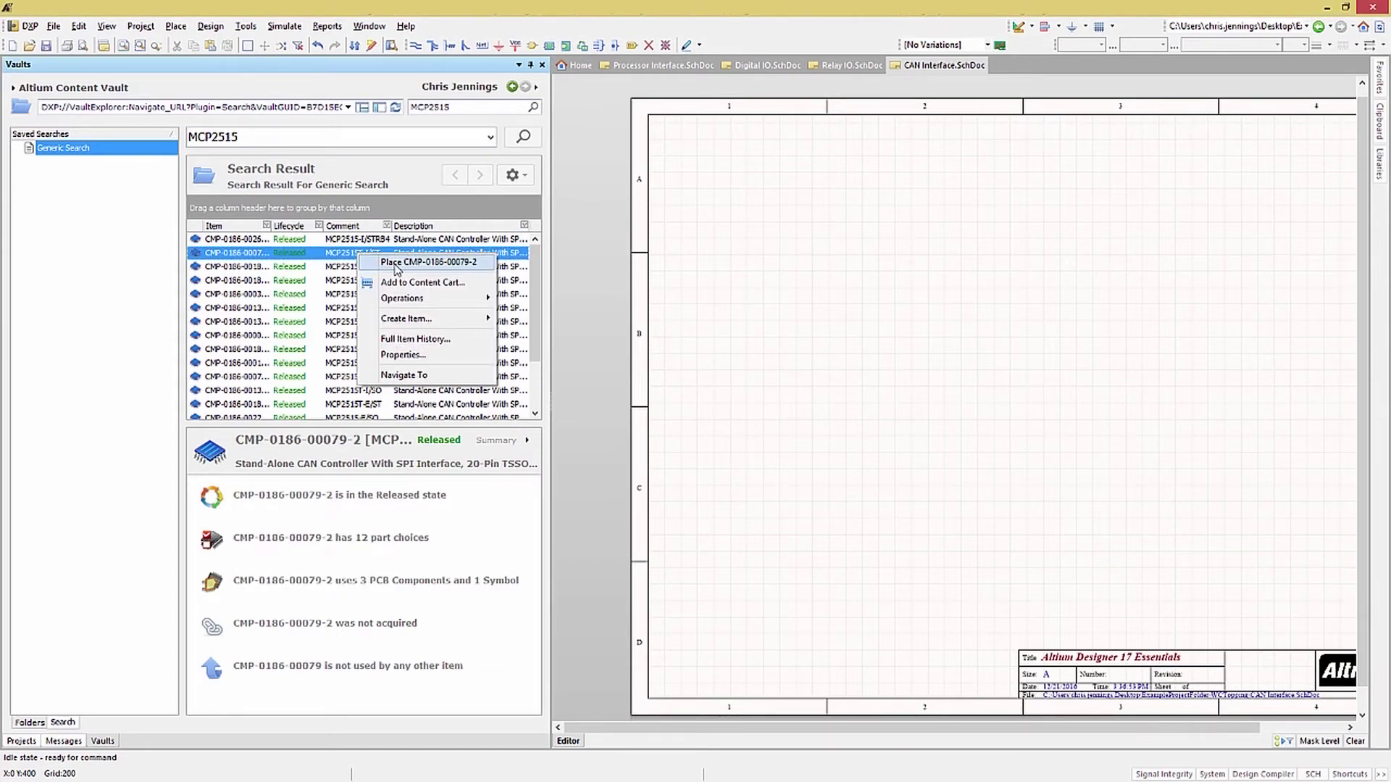
left_click(396, 265)
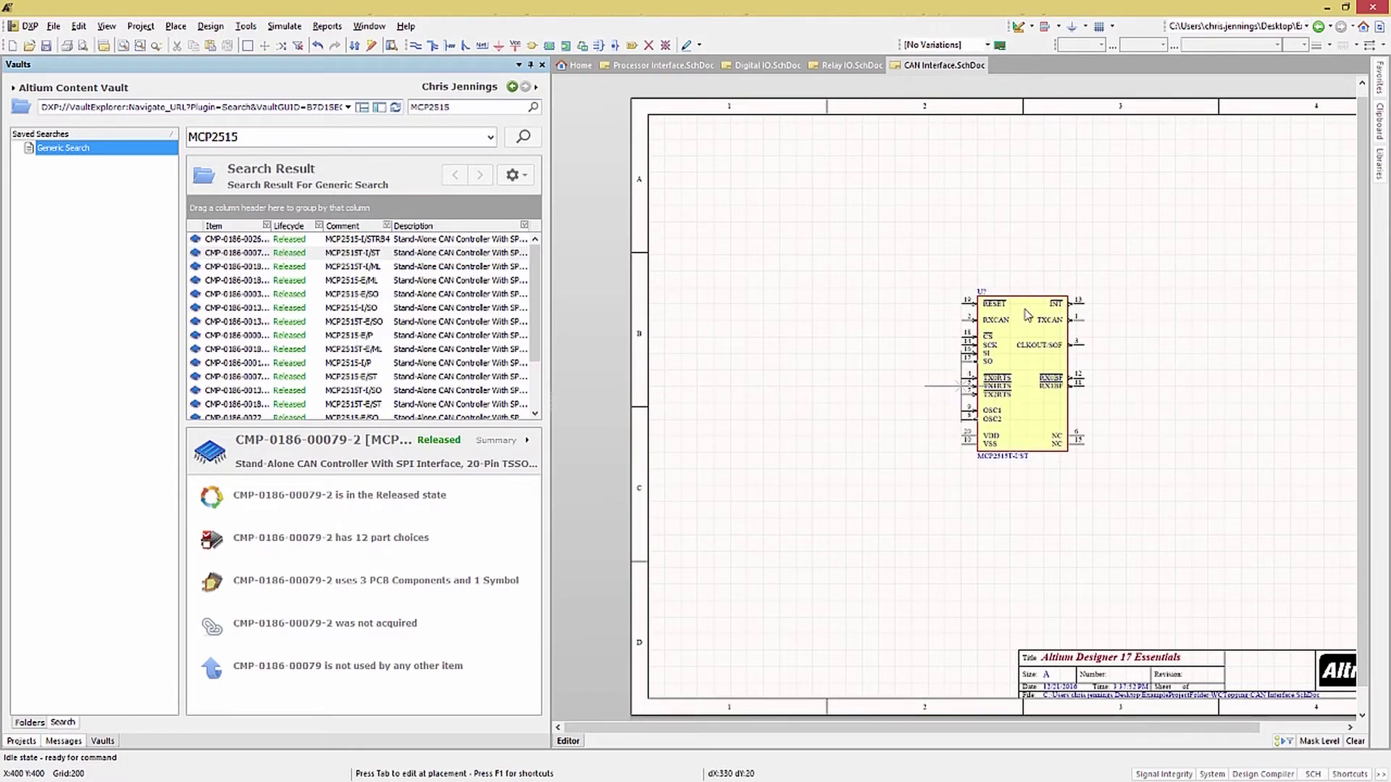
left_click(1031, 307)
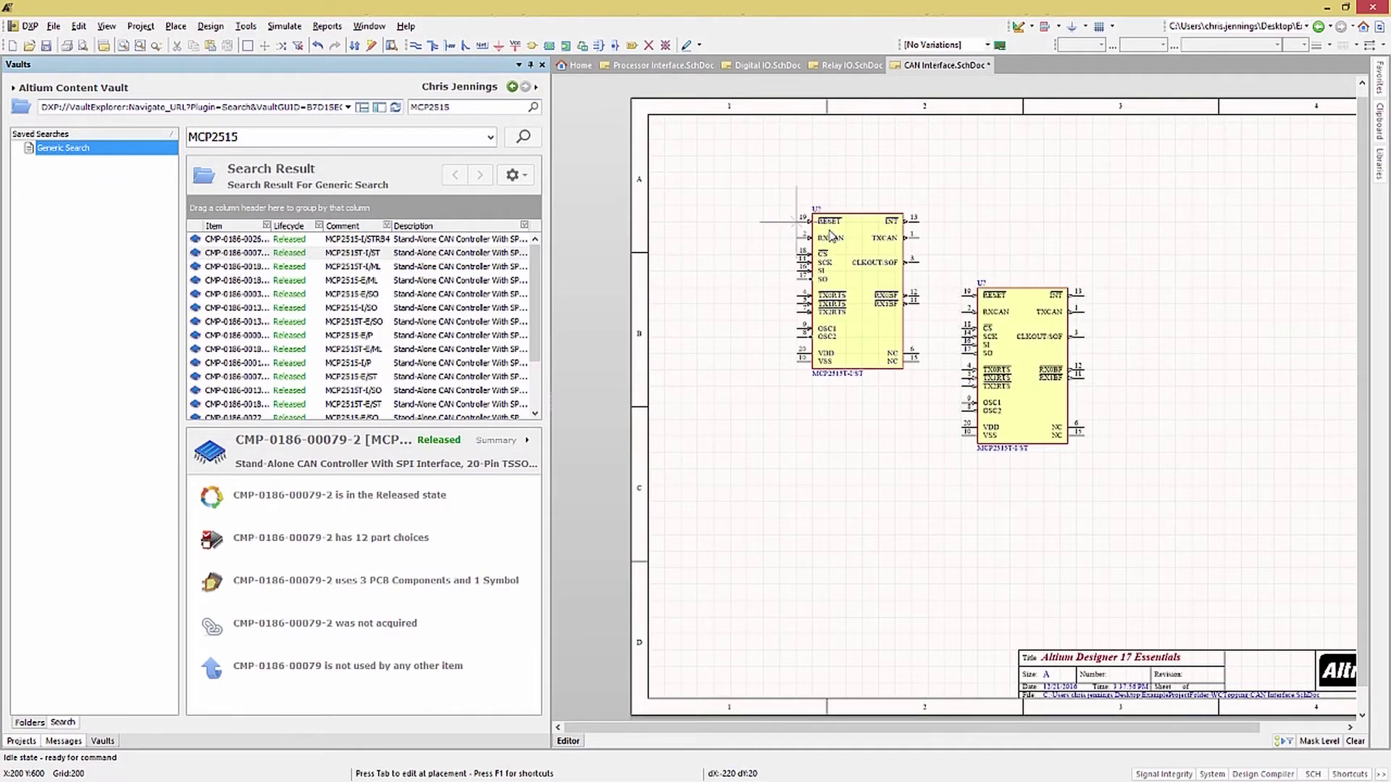
right_click(832, 237)
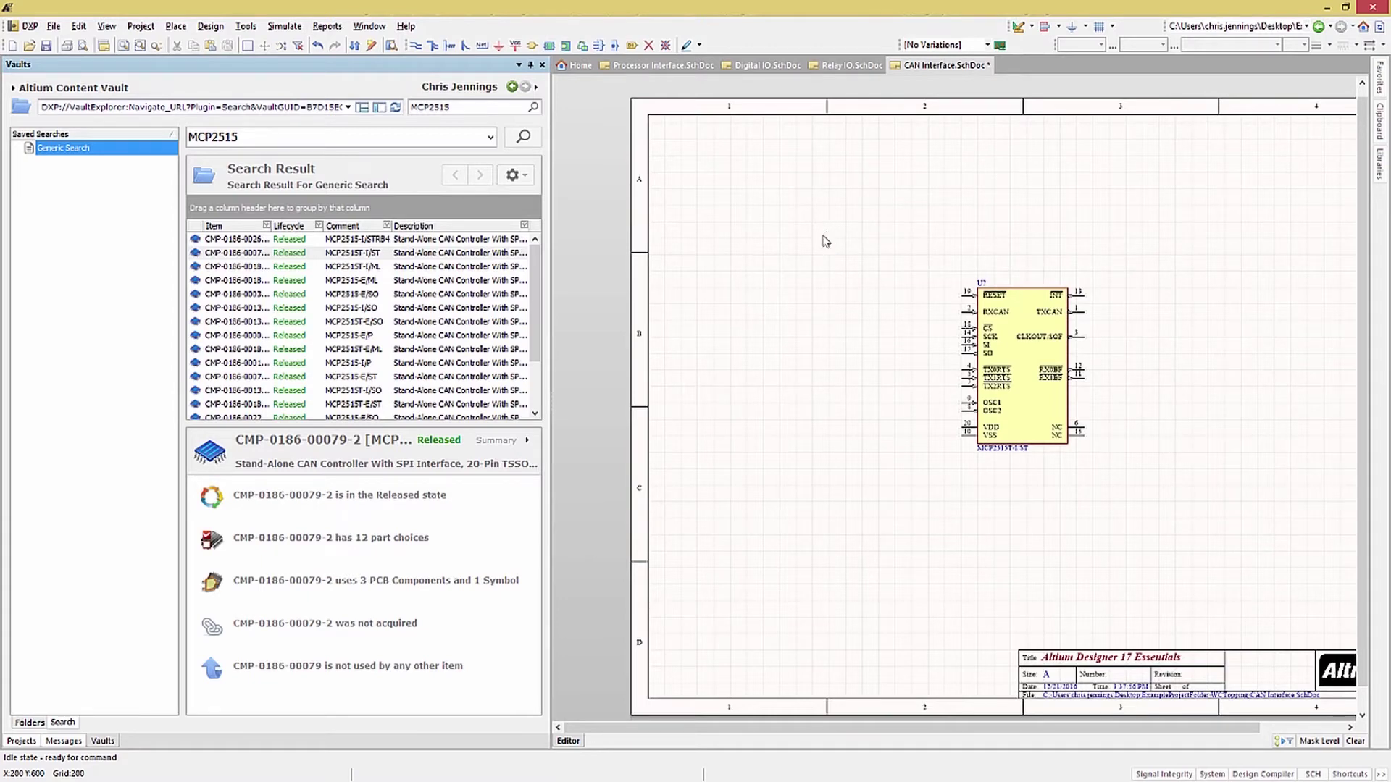
Search the Altium Content Vault for MCP2551.
left_click(260, 134)
left_click(260, 134)
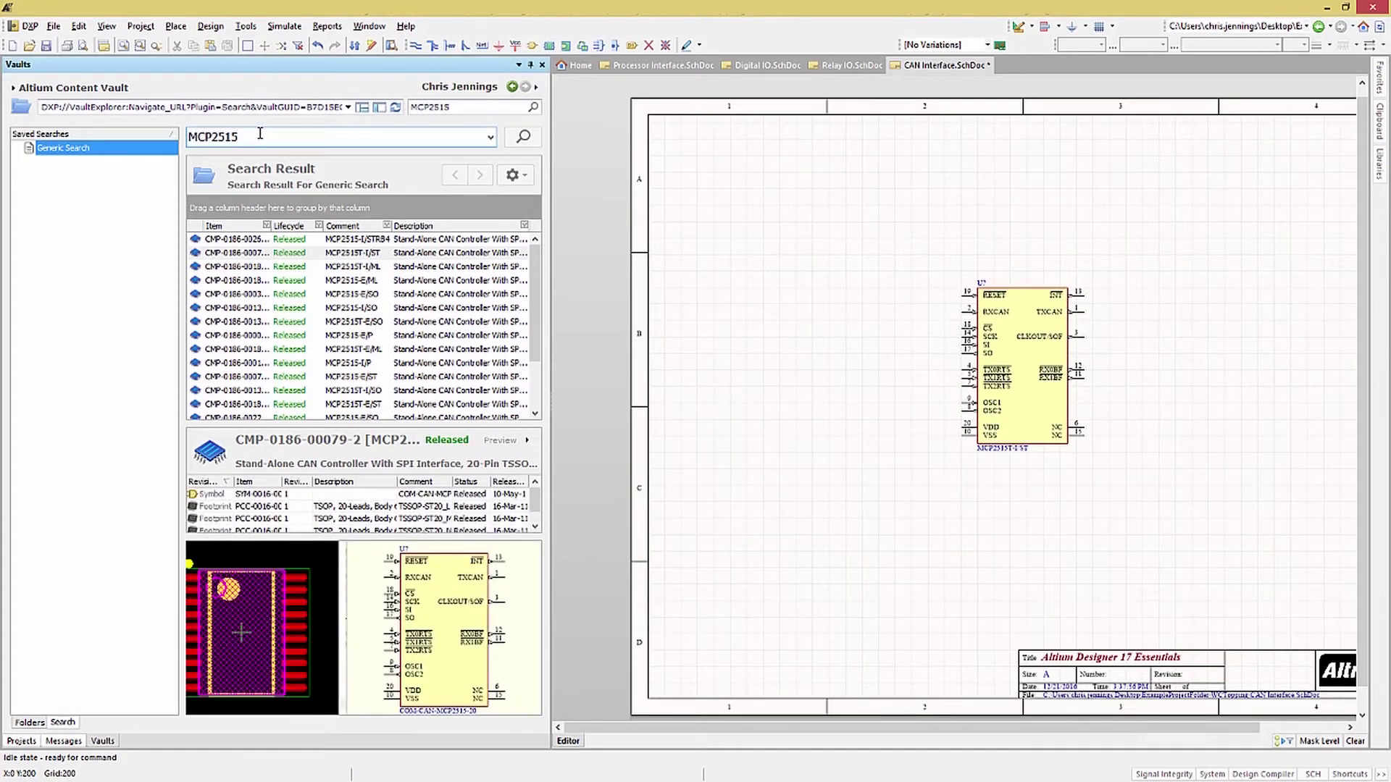
key("BackSpace")
key("BackSpace")
type("51")
key("Return")
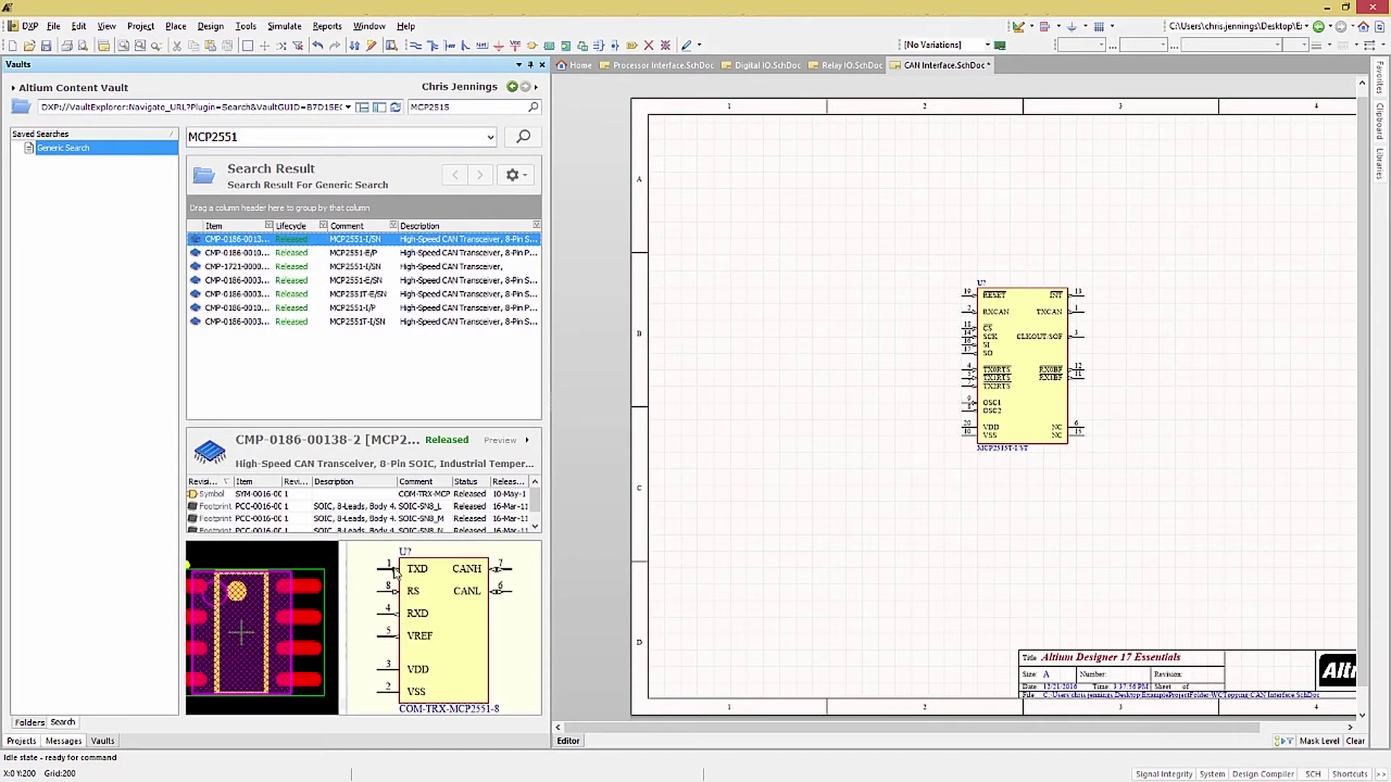
Place the MCP2551-I/SN CAN transceiver from the vault to the right of the MCP2515 controller.
right_click(437, 242)
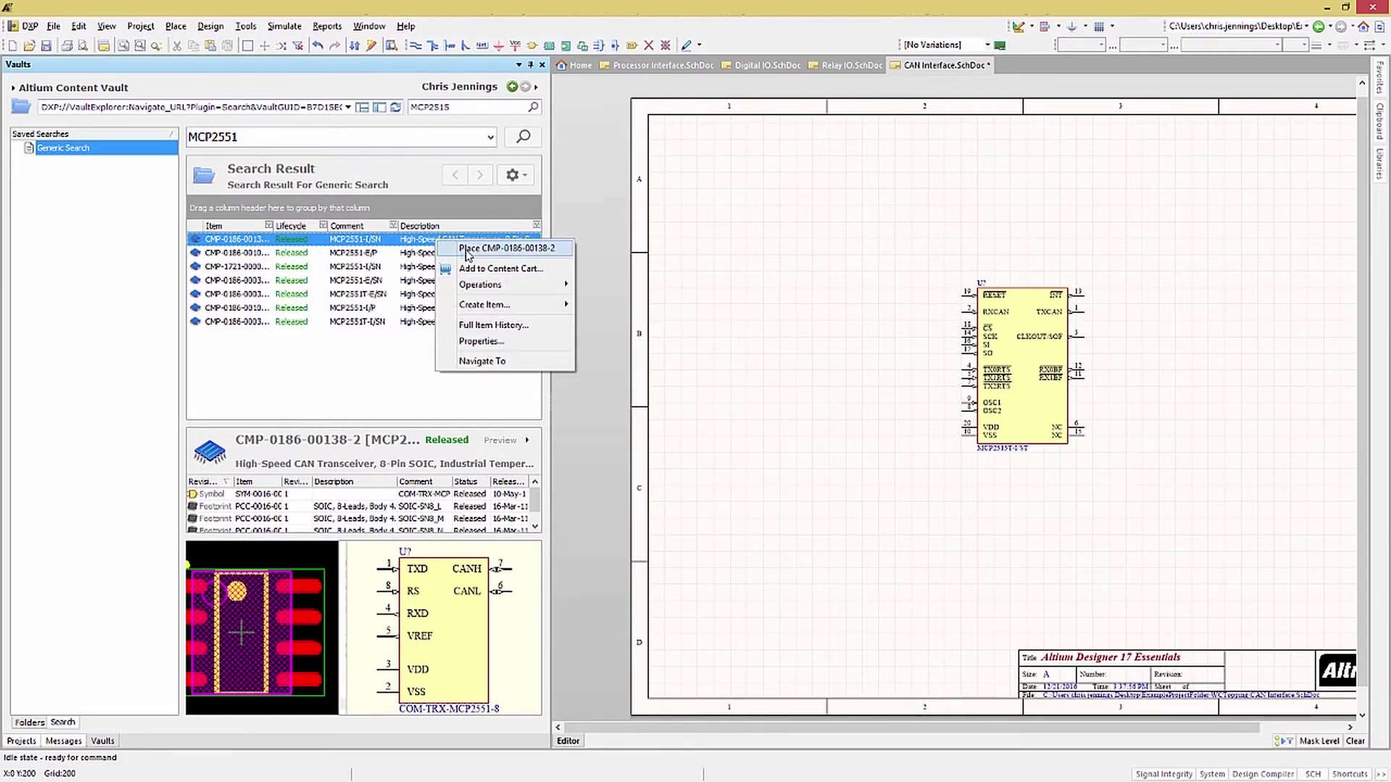
left_click(467, 249)
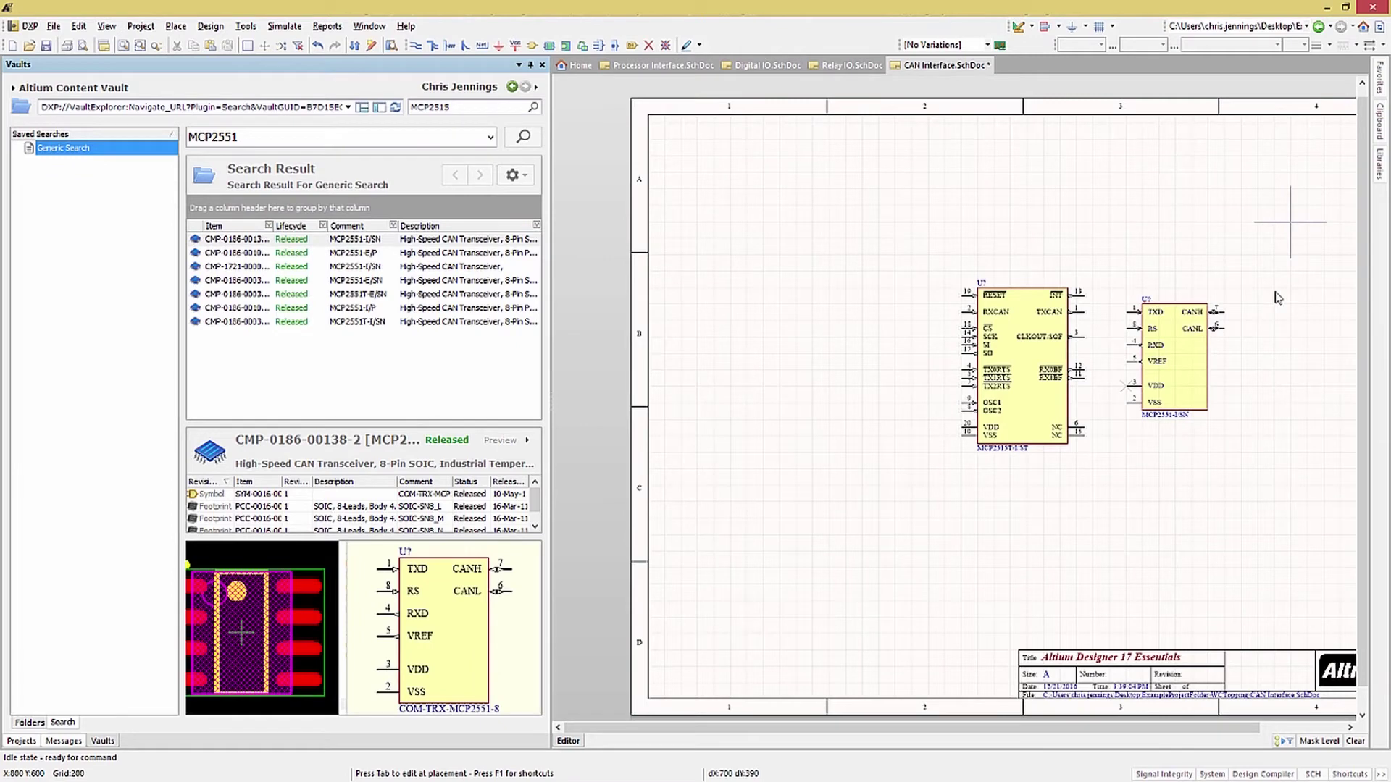
left_click(1291, 319)
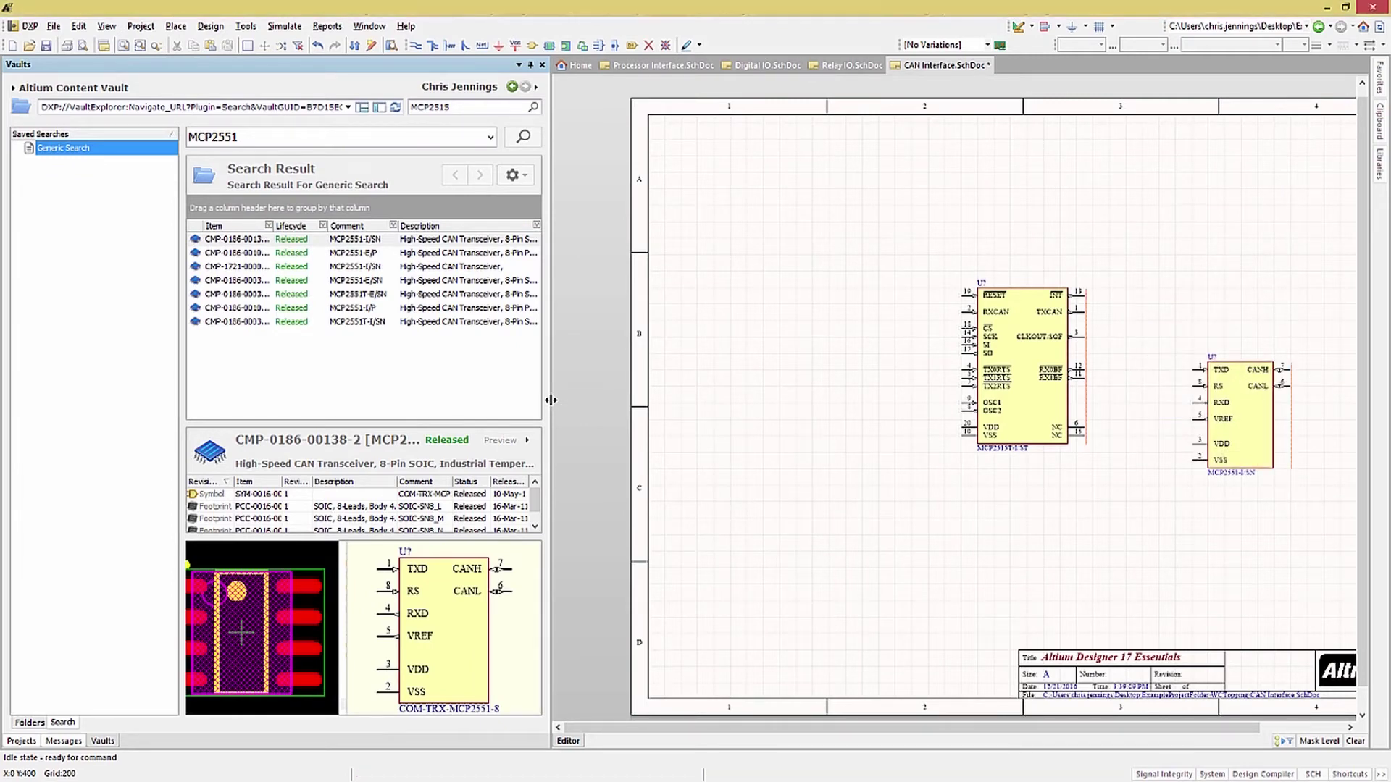
Narrow the vault browser to show the whole sheet and inspect the MCP2551-I/SN transceiver's component properties.
left_click_drag(550, 404, 241, 403)
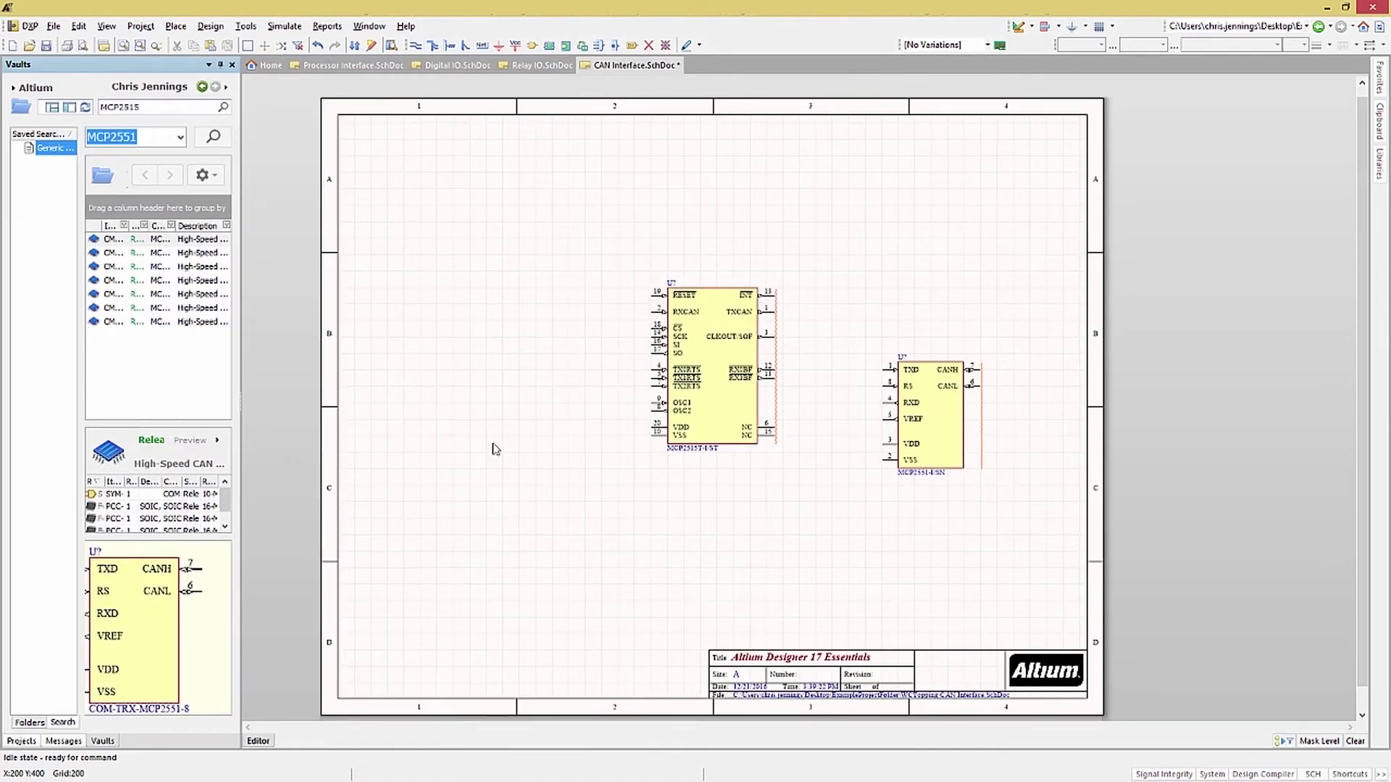
double_click(913, 434)
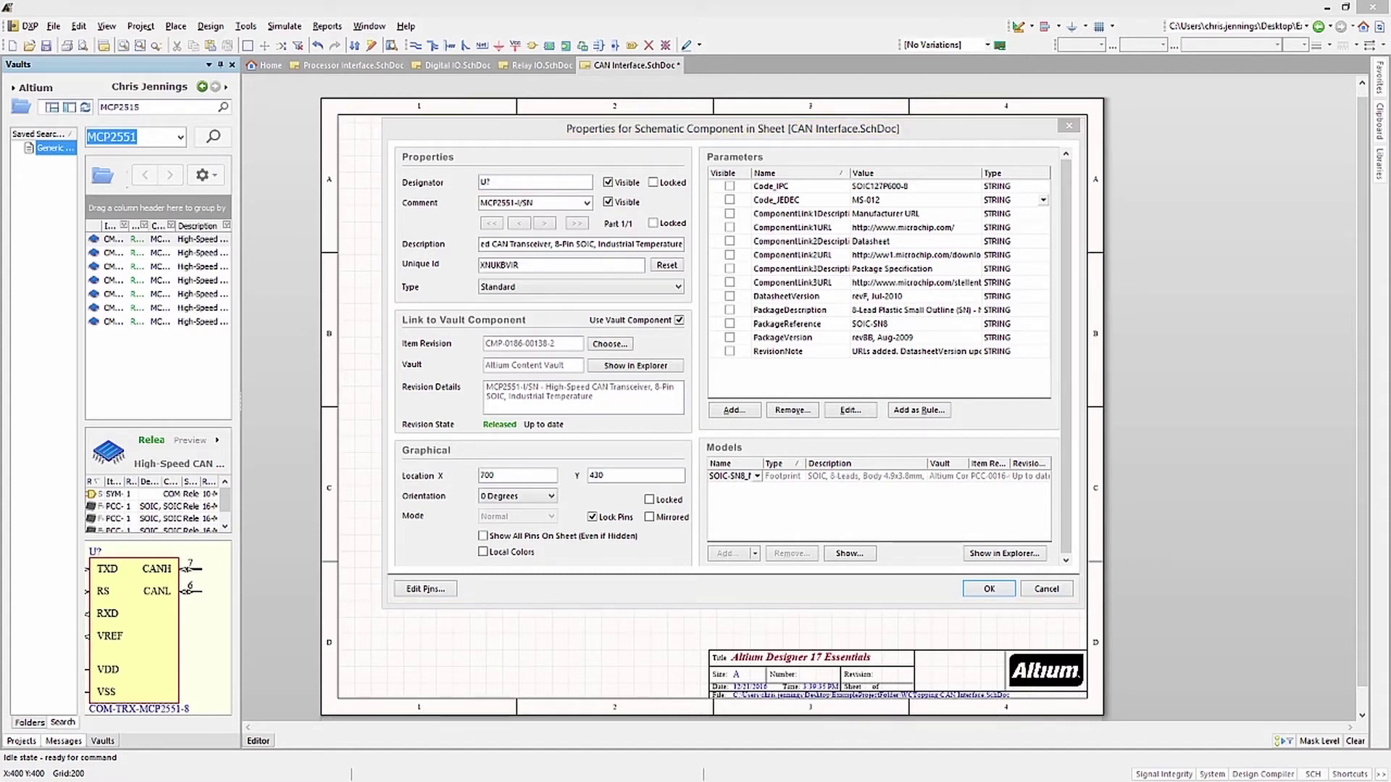
left_click(986, 589)
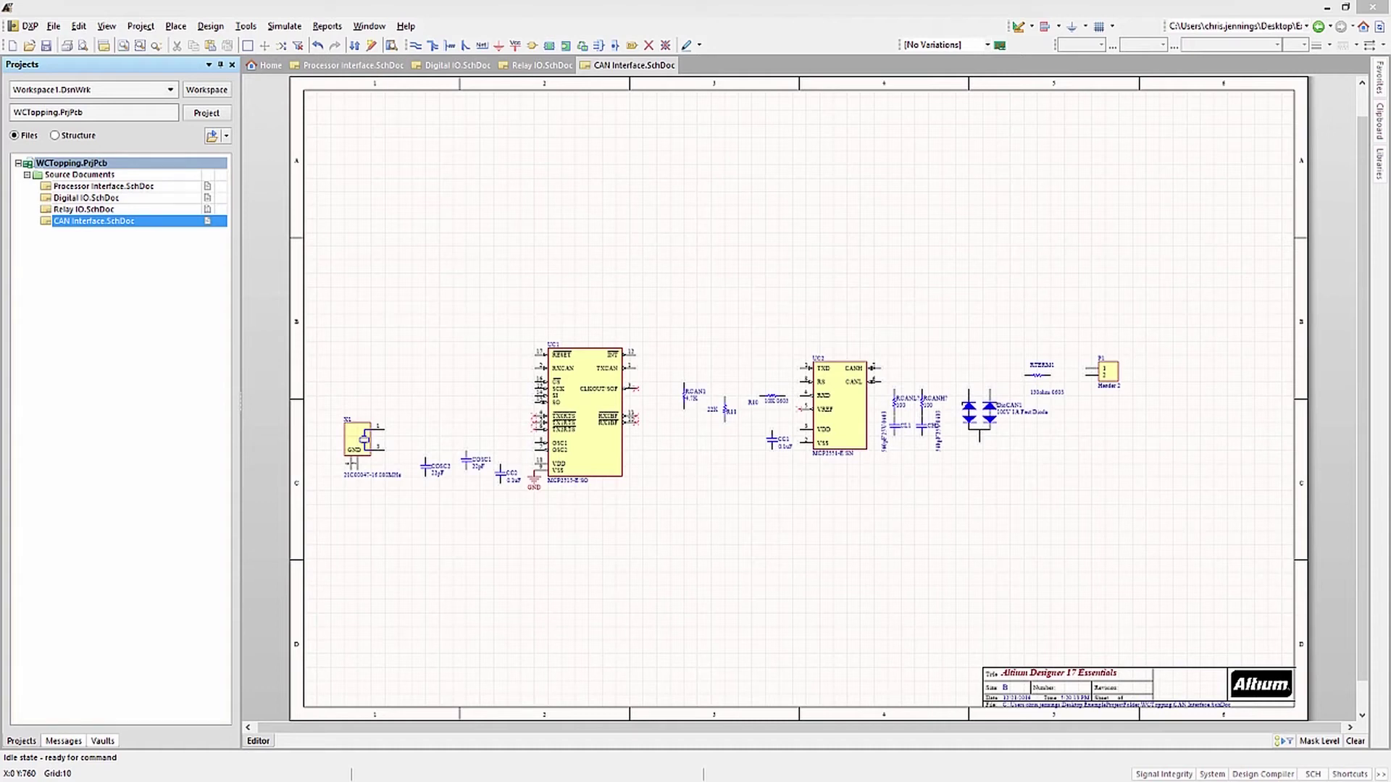
Add the existing Power Supply.SchDoc to the WCTopping.PrjPcb project and open that schematic.
left_click(62, 164)
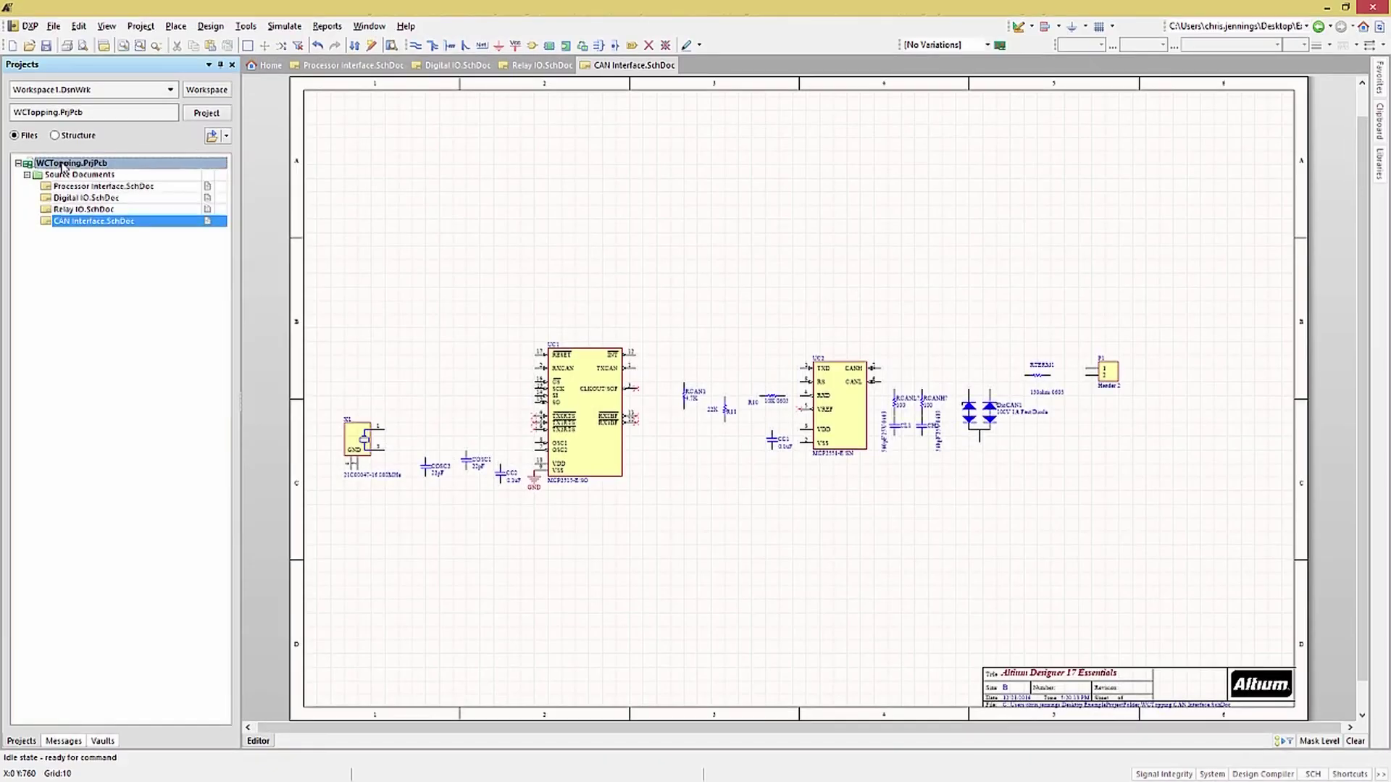
right_click(62, 164)
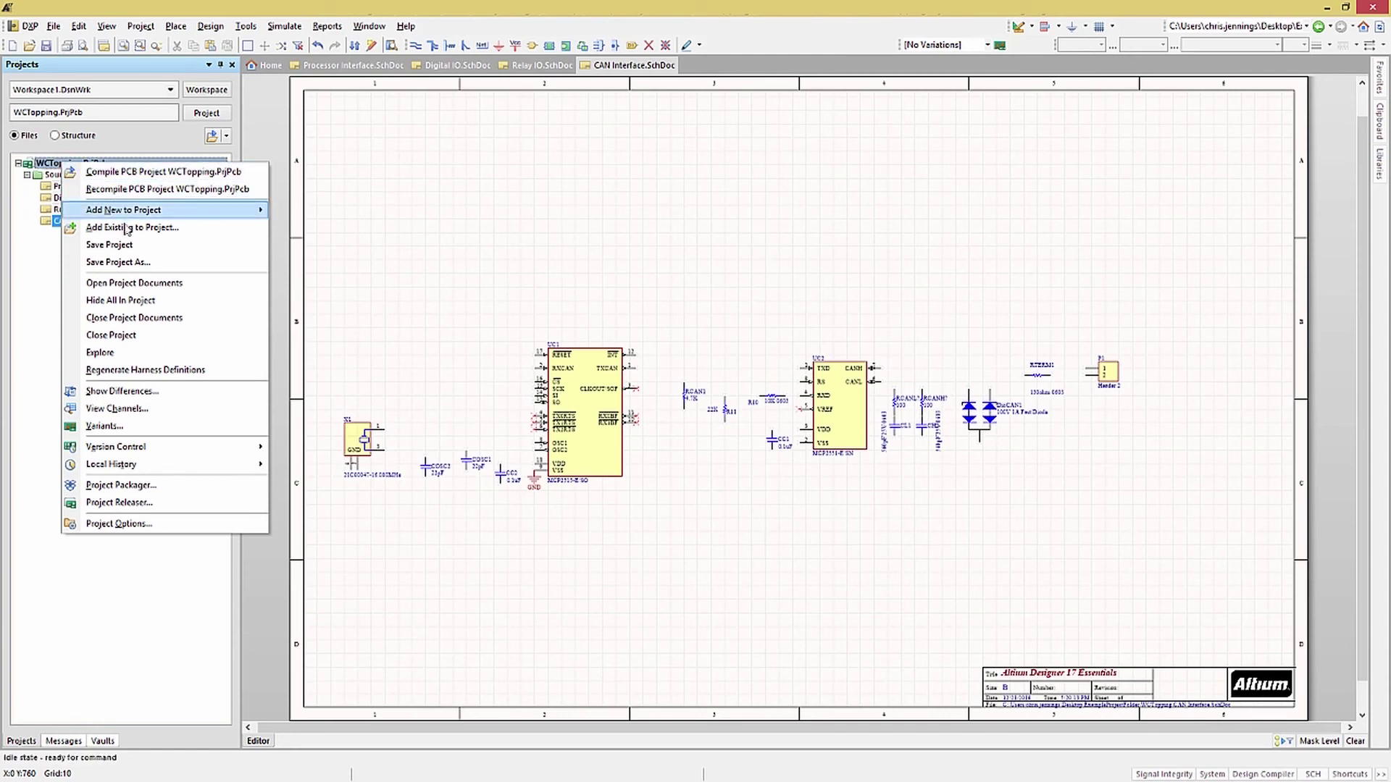
left_click(128, 229)
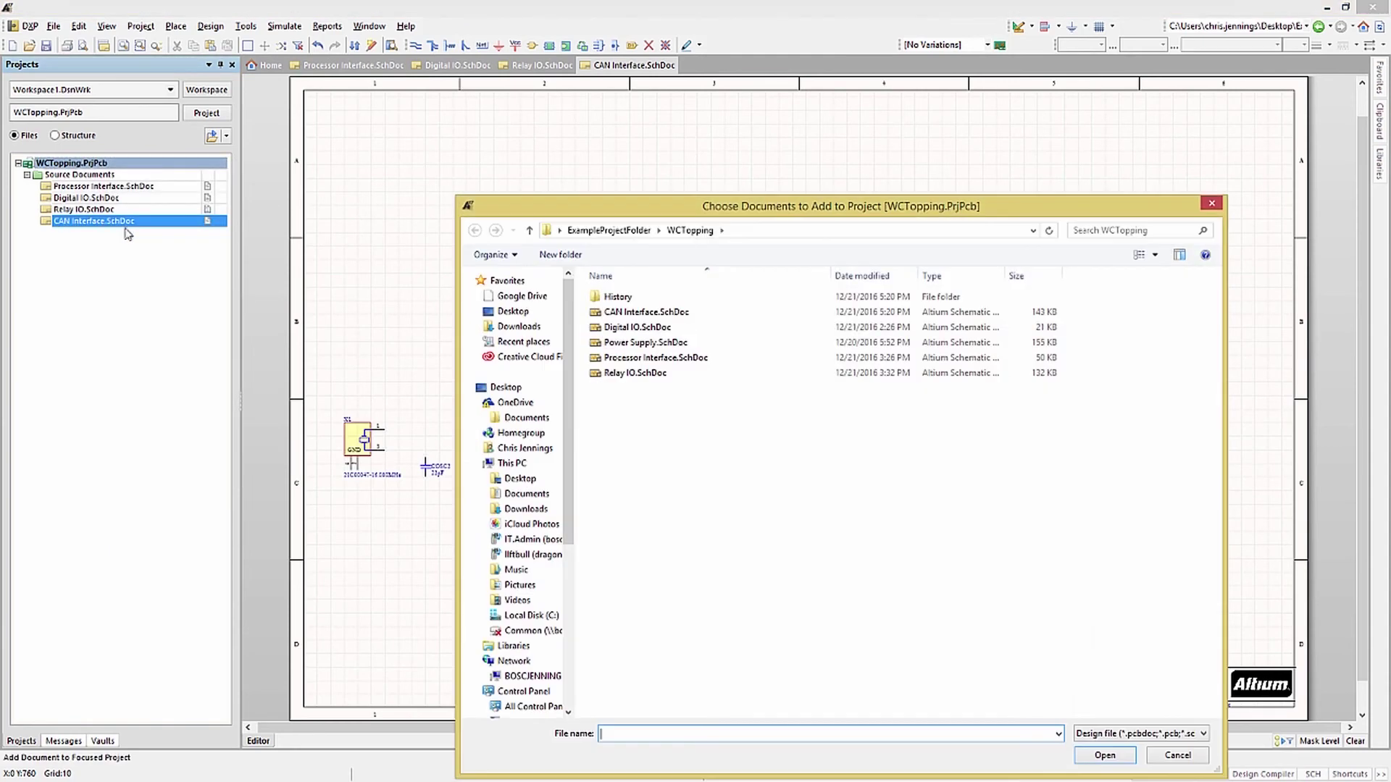
left_click(634, 346)
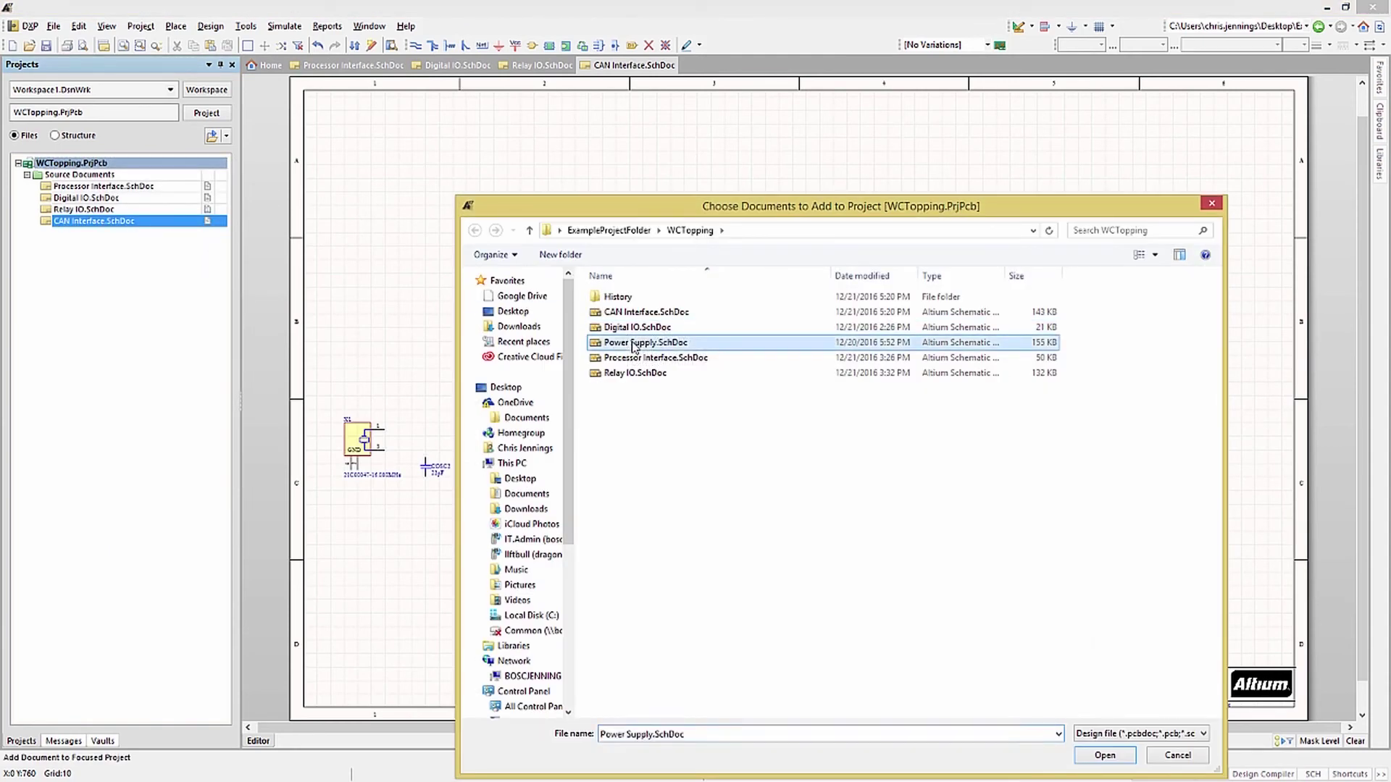
left_click(1105, 755)
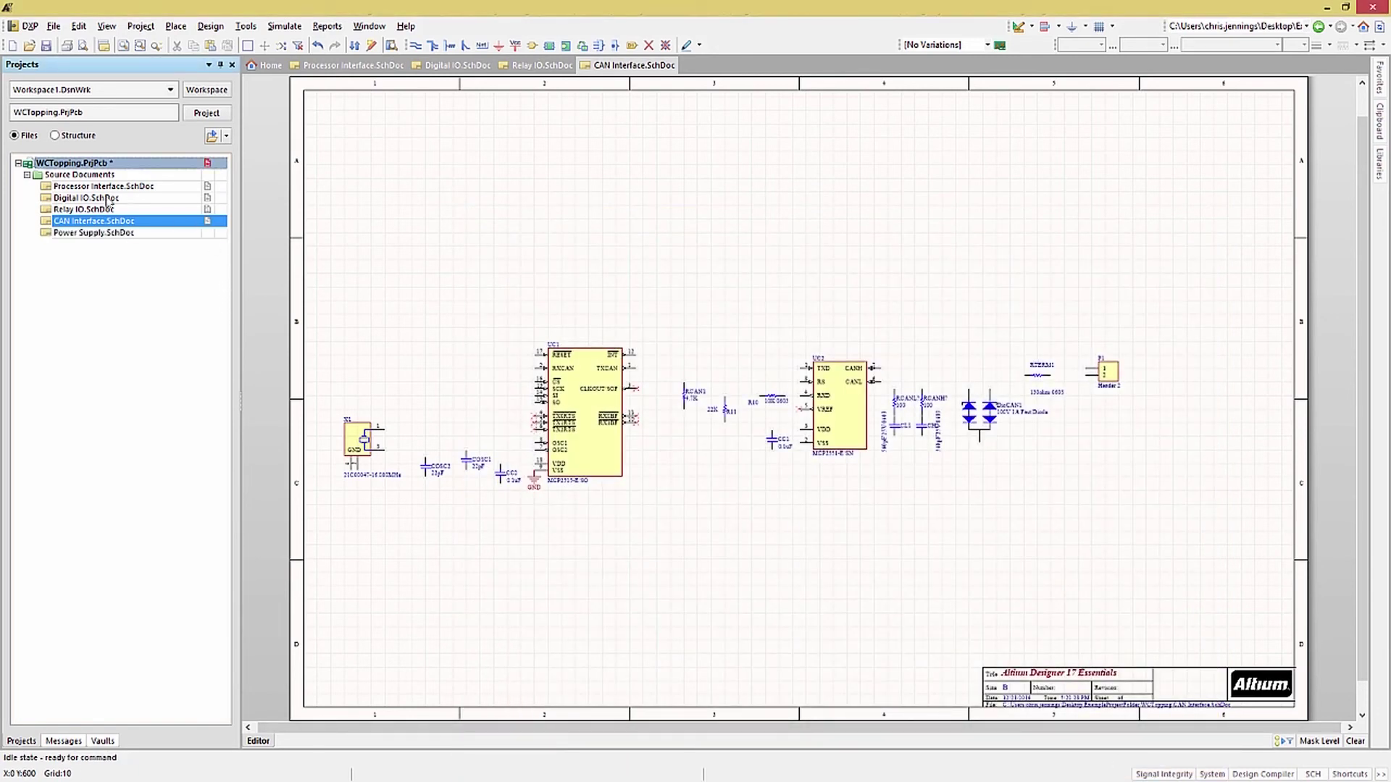
left_click(67, 233)
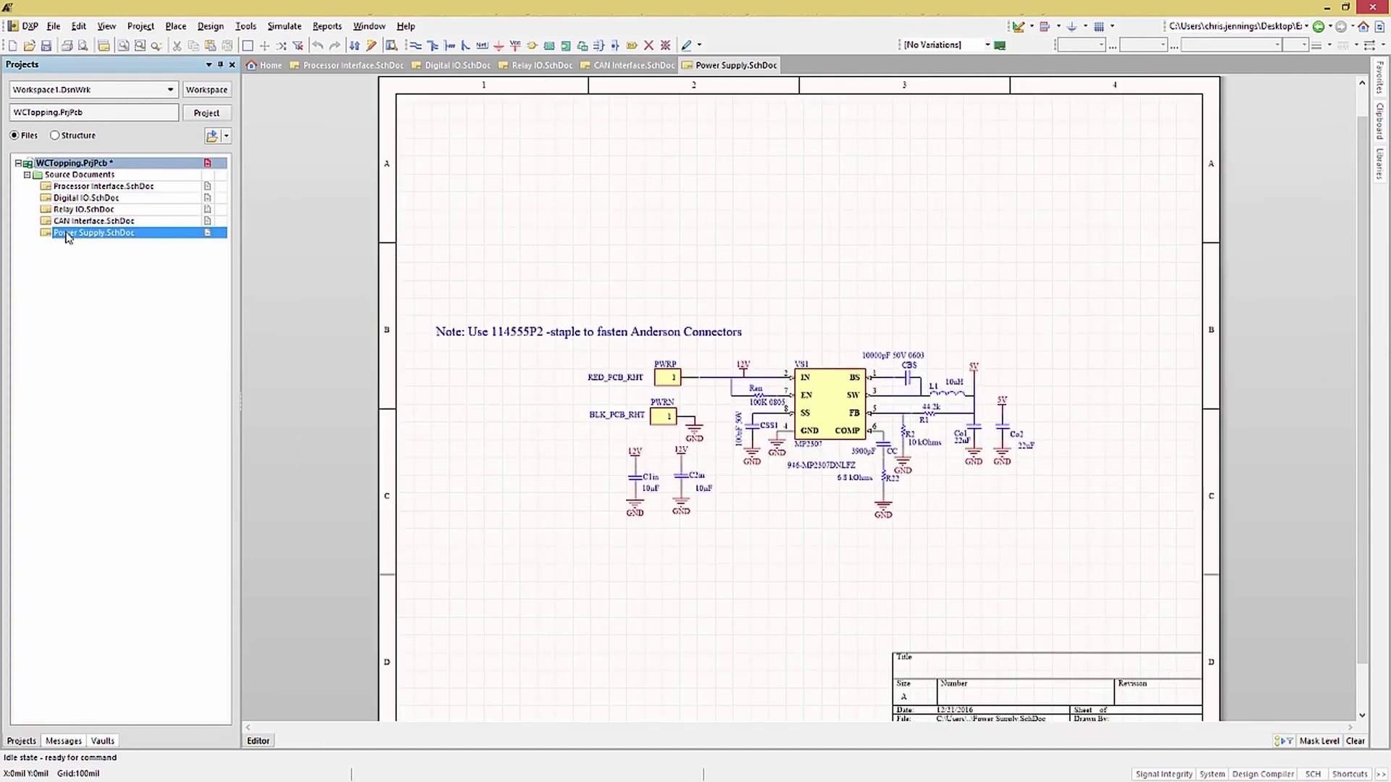